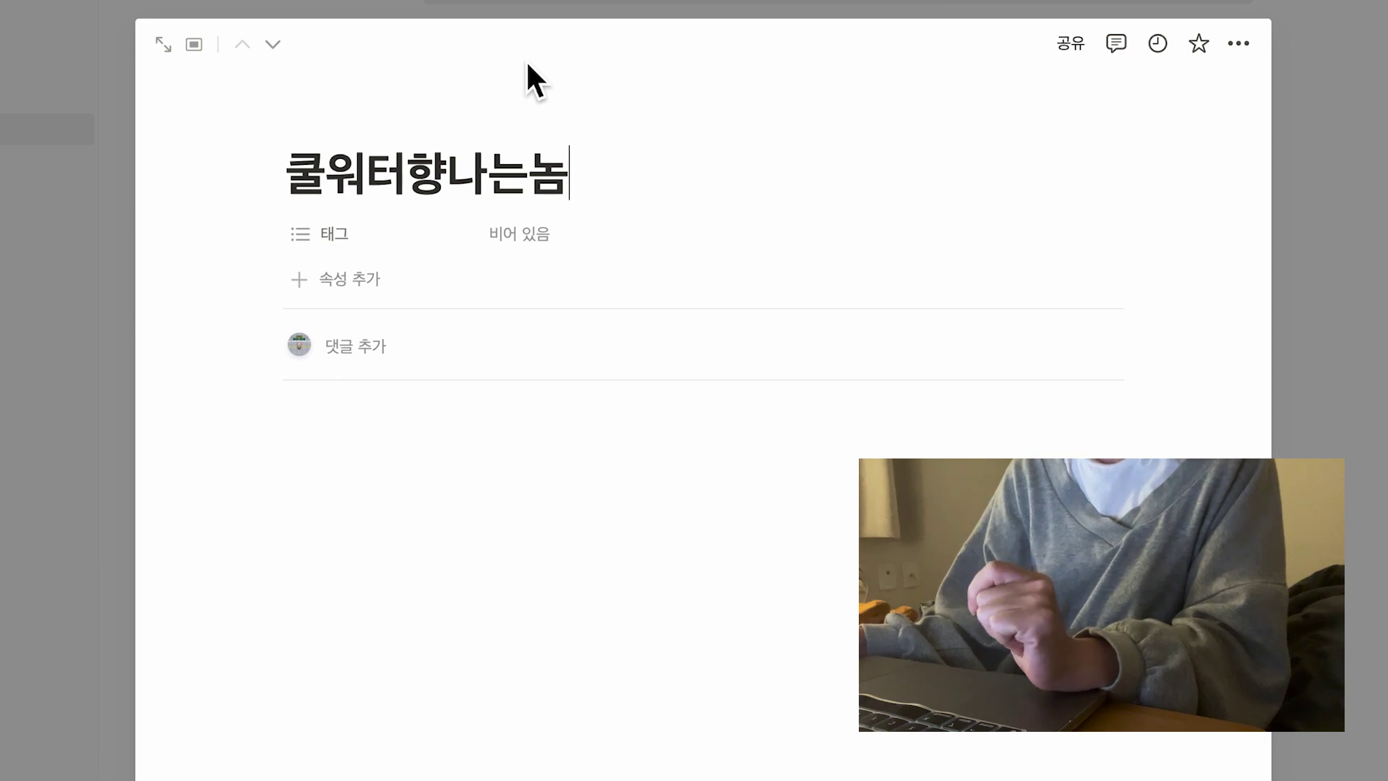
Add a page icon above the title 쿨워터향나는놈 and set it to the COOL emoji by searching for 쿨.
{"action": "mouse_move", "coordinate": [382, 139]}
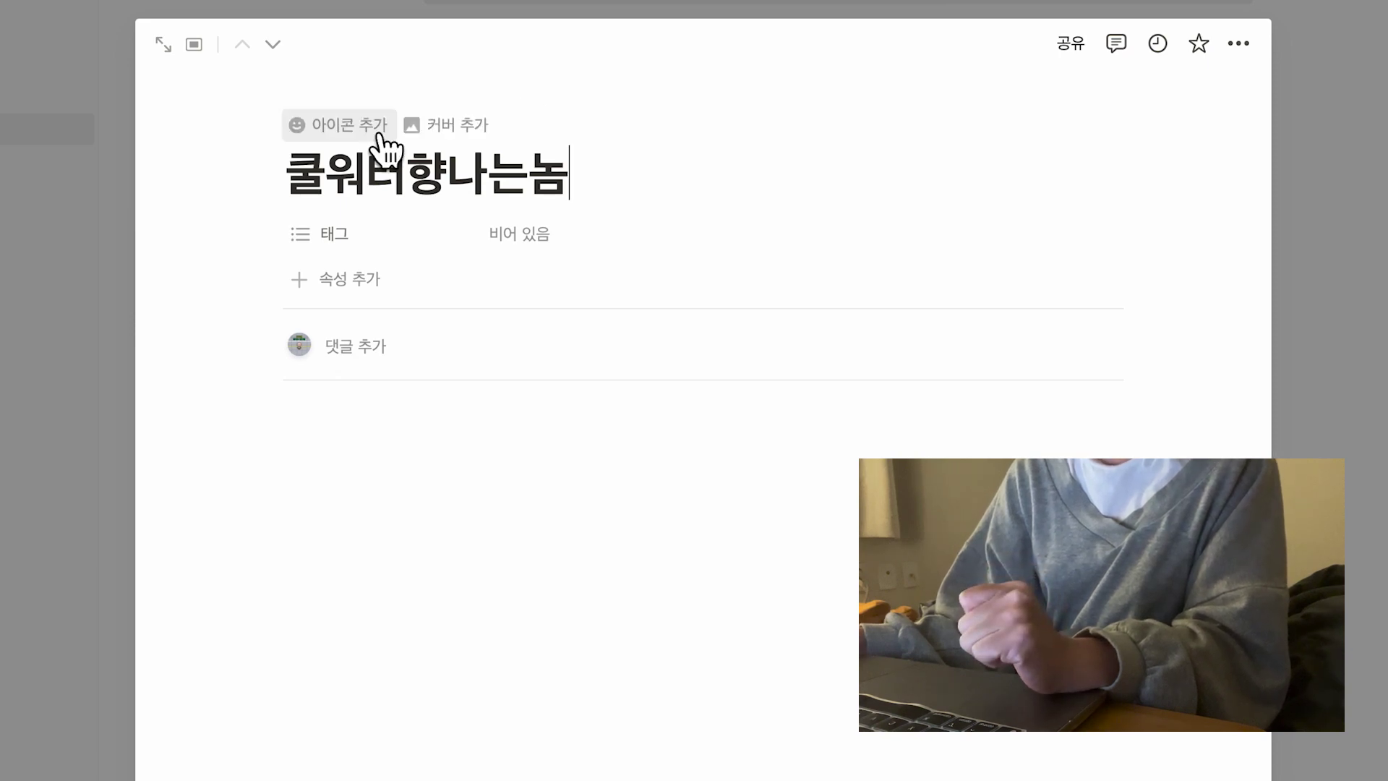
{"action": "left_click", "coordinate": [379, 137]}
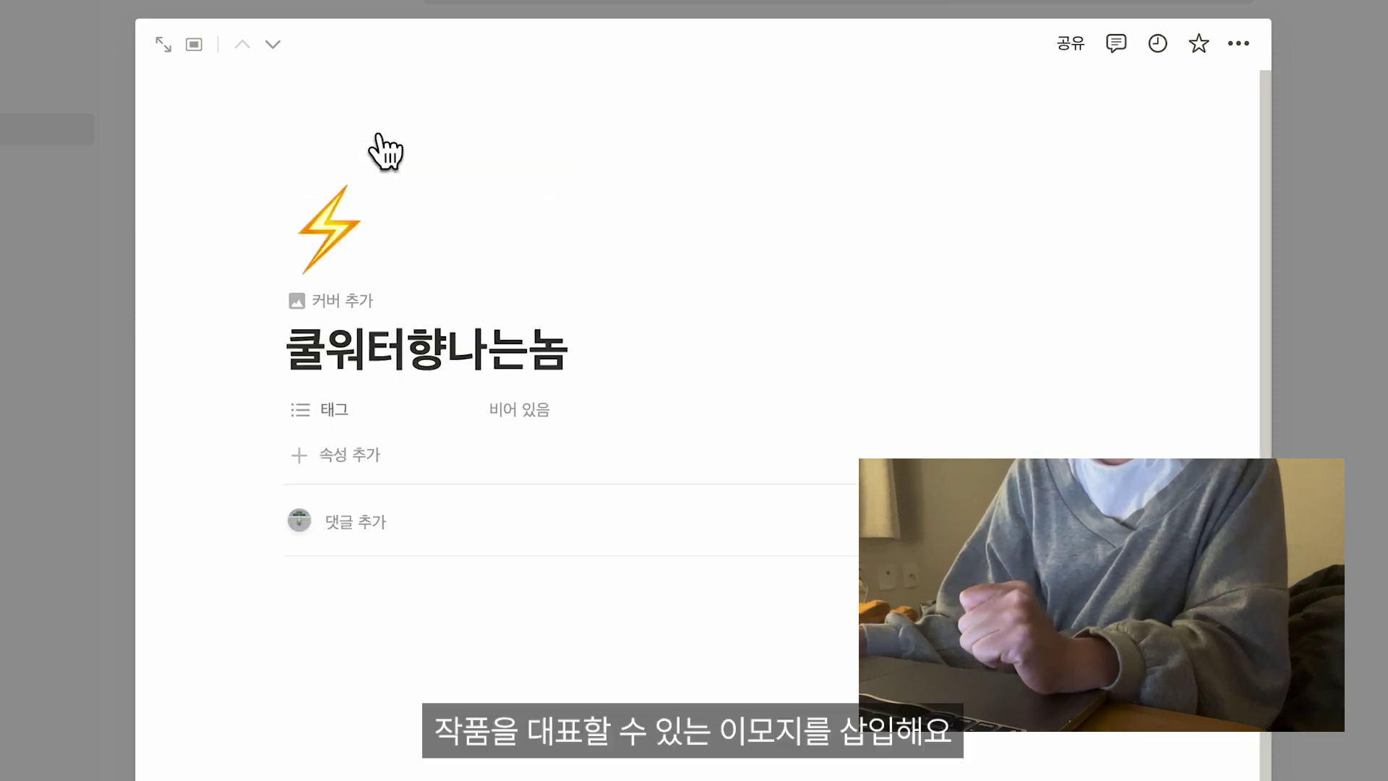
{"action": "left_click", "coordinate": [375, 249]}
{"action": "type", "text": "쿨"}
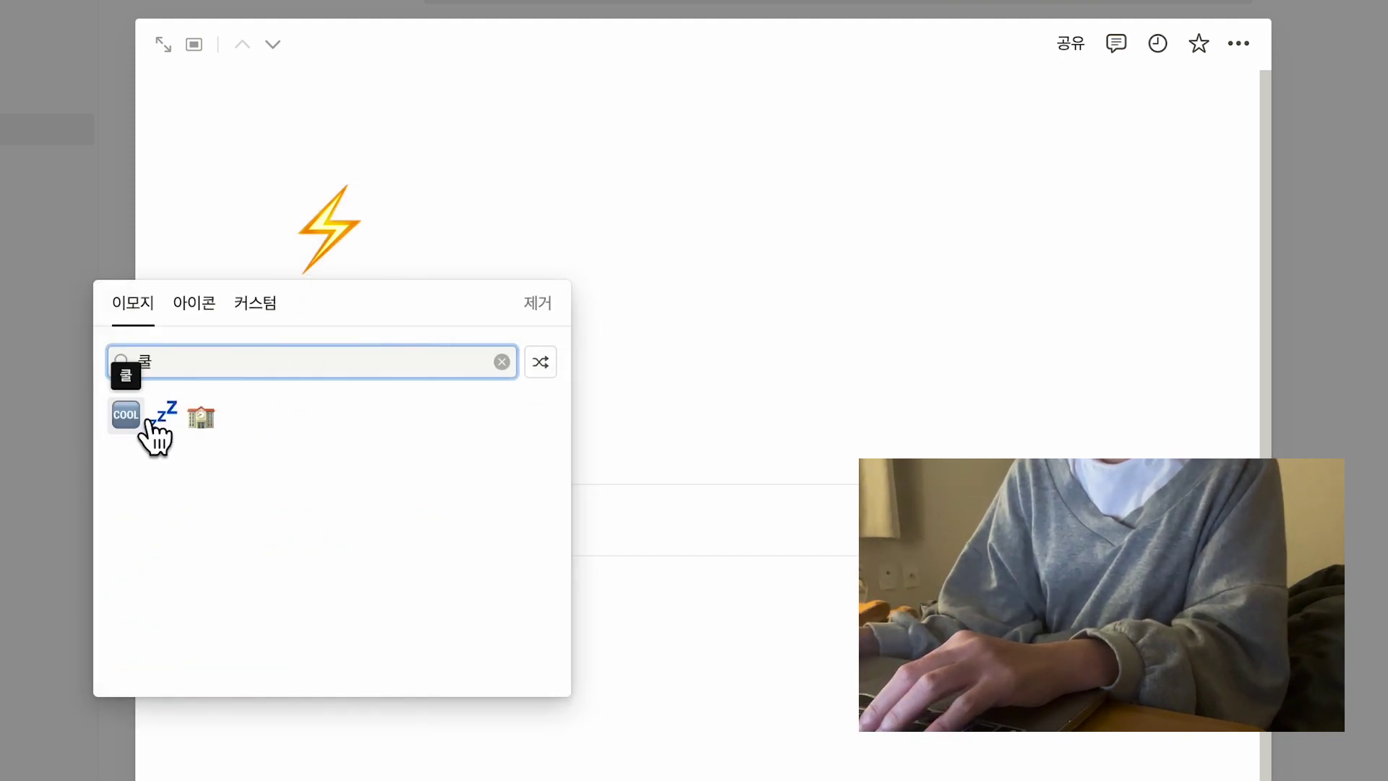
{"action": "left_click", "coordinate": [149, 420]}
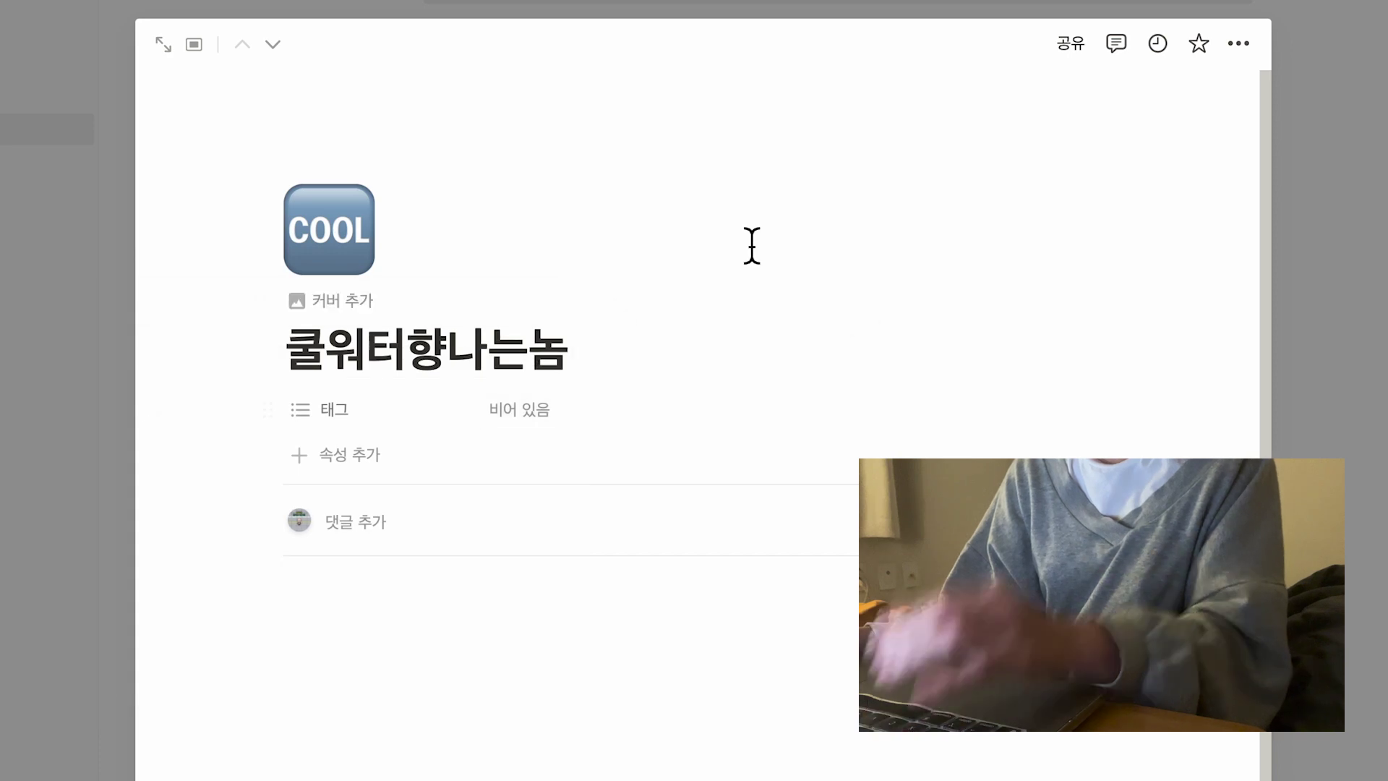
Look through the property types available for the 태그 property, keeping it as 다중 선택.
{"action": "scroll", "coordinate": [895, 311], "scroll_direction": "down", "scroll_amount": 1}
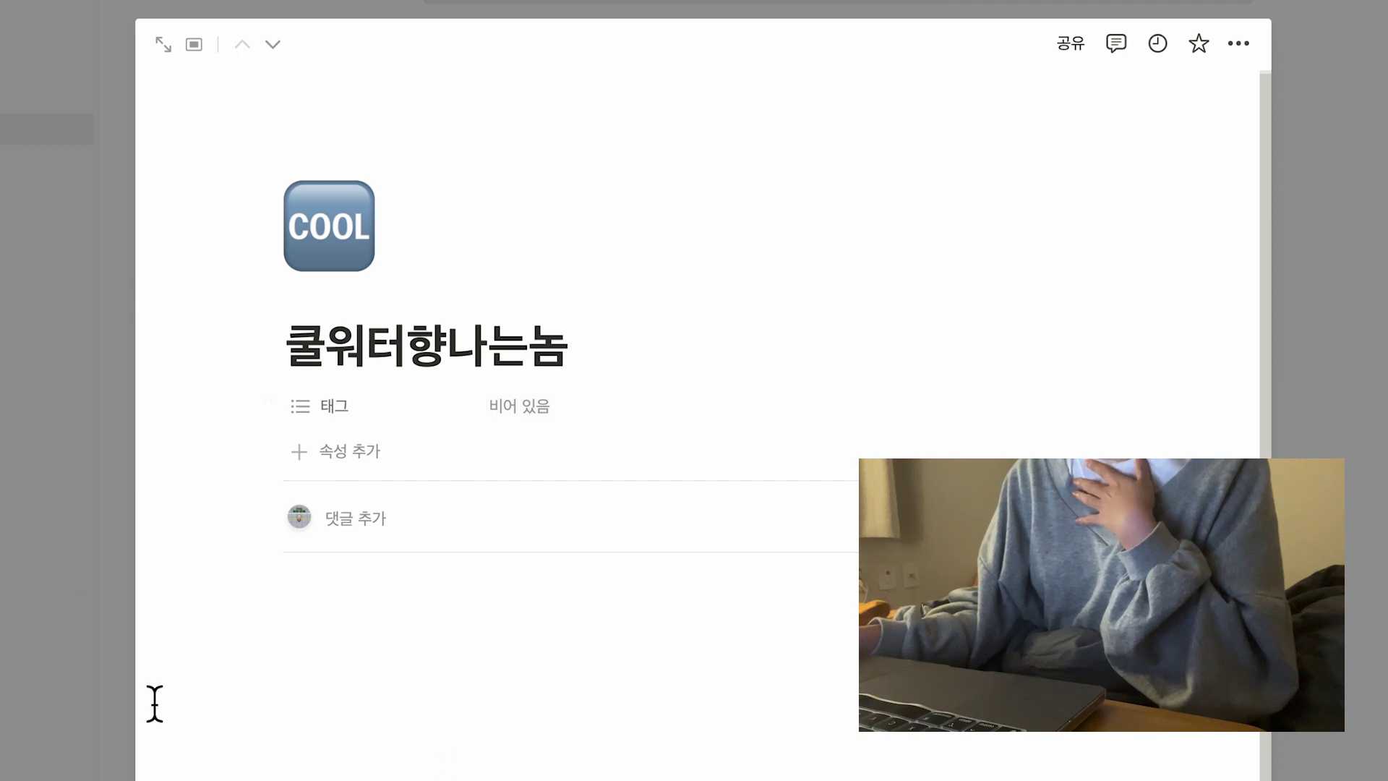
{"action": "left_click", "coordinate": [353, 425]}
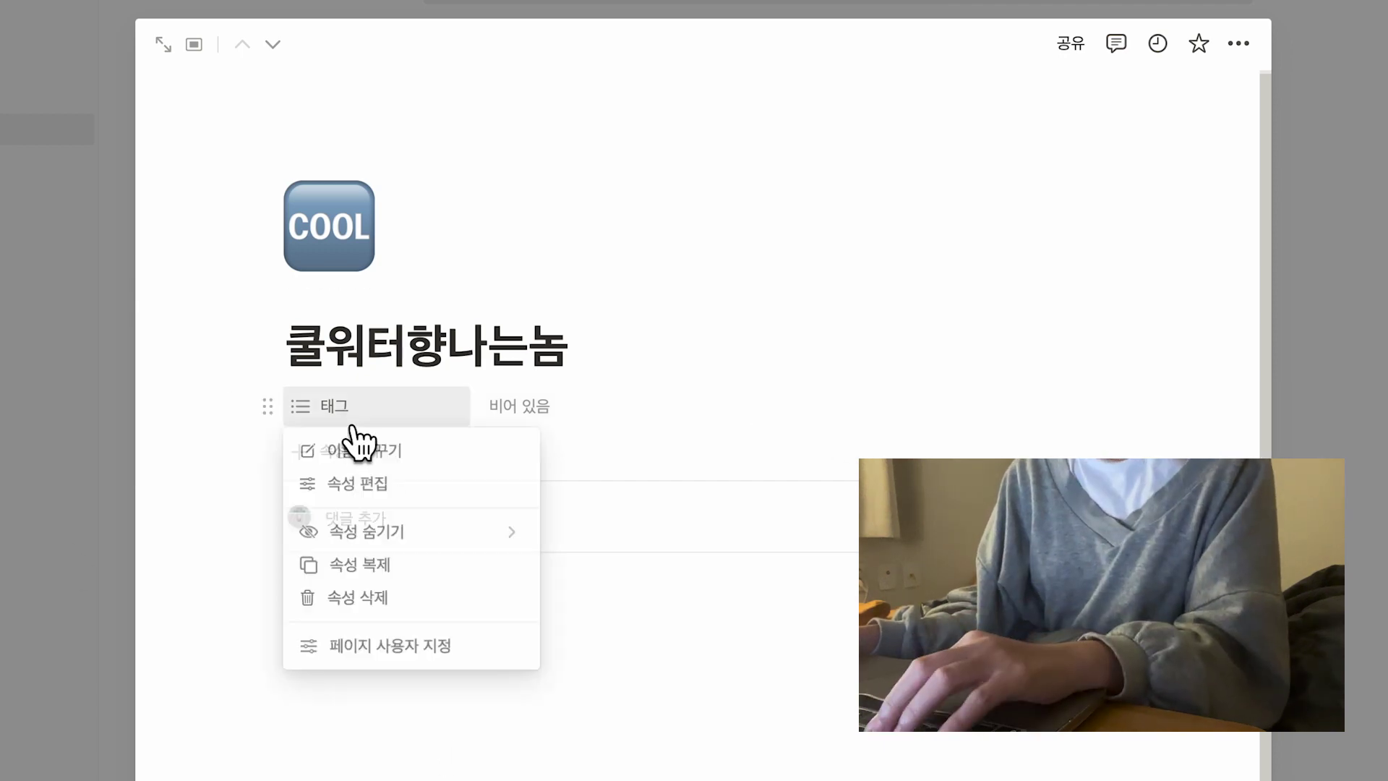
{"action": "left_click", "coordinate": [405, 484]}
{"action": "left_click", "coordinate": [470, 506]}
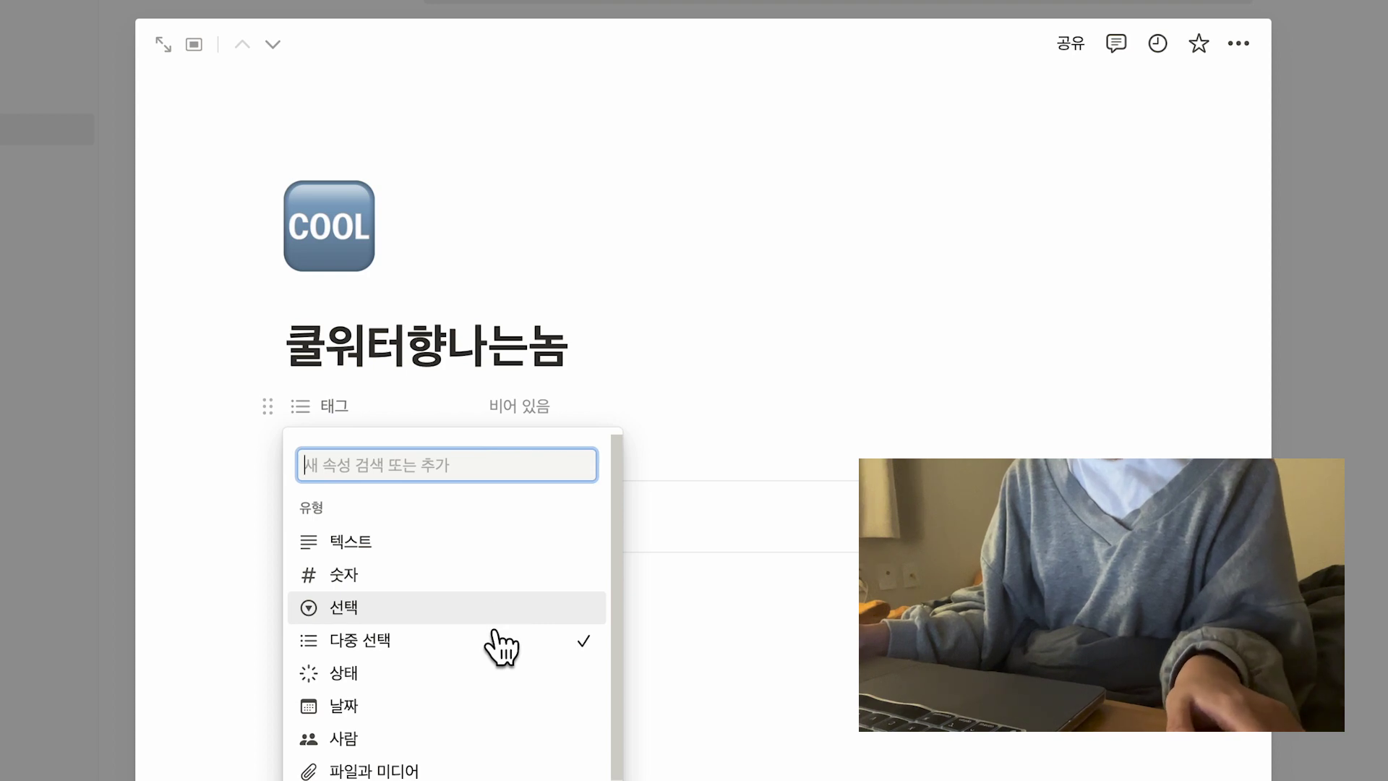
{"action": "scroll", "coordinate": [505, 675], "scroll_direction": "down", "scroll_amount": 3}
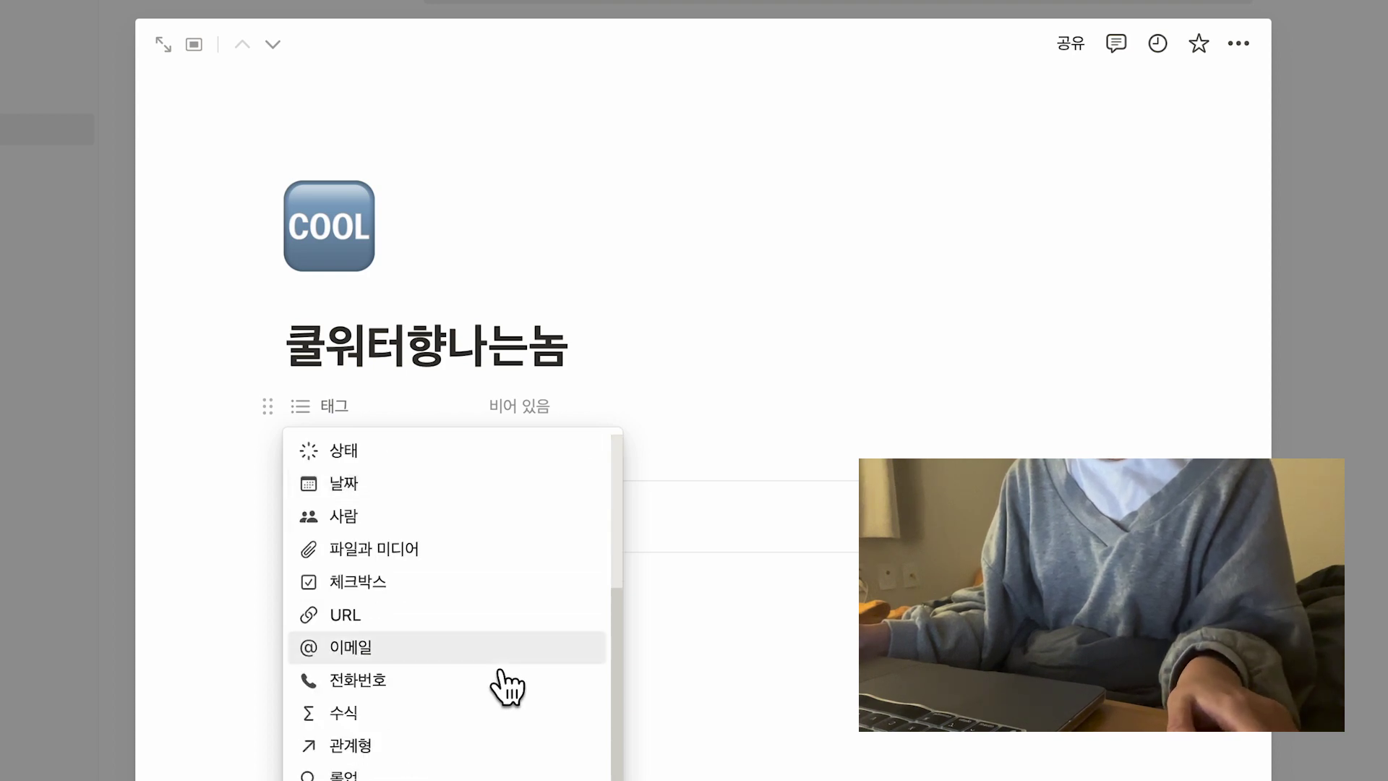
{"action": "scroll", "coordinate": [500, 672], "scroll_direction": "up", "scroll_amount": 3}
{"action": "left_click", "coordinate": [506, 649]}
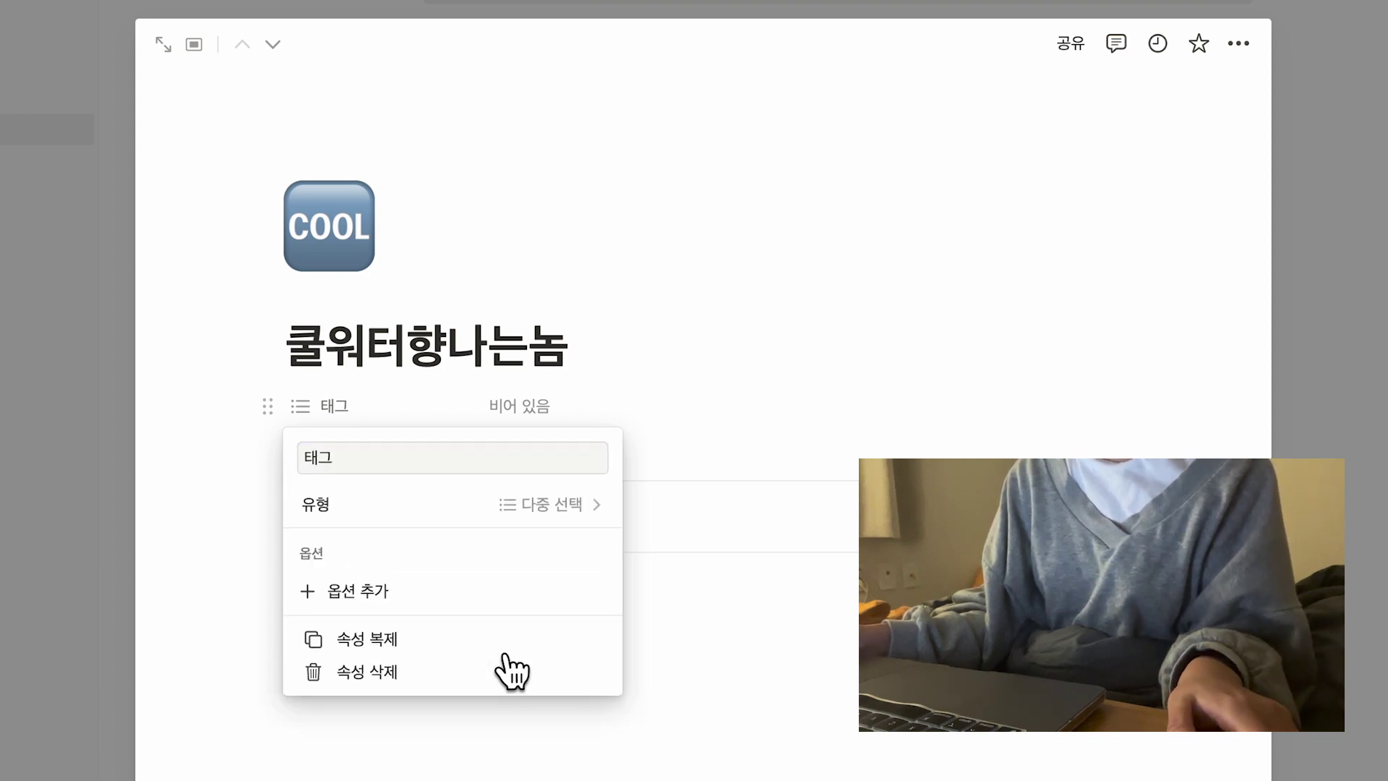
{"action": "left_click", "coordinate": [799, 551]}
{"action": "left_click", "coordinate": [594, 399]}
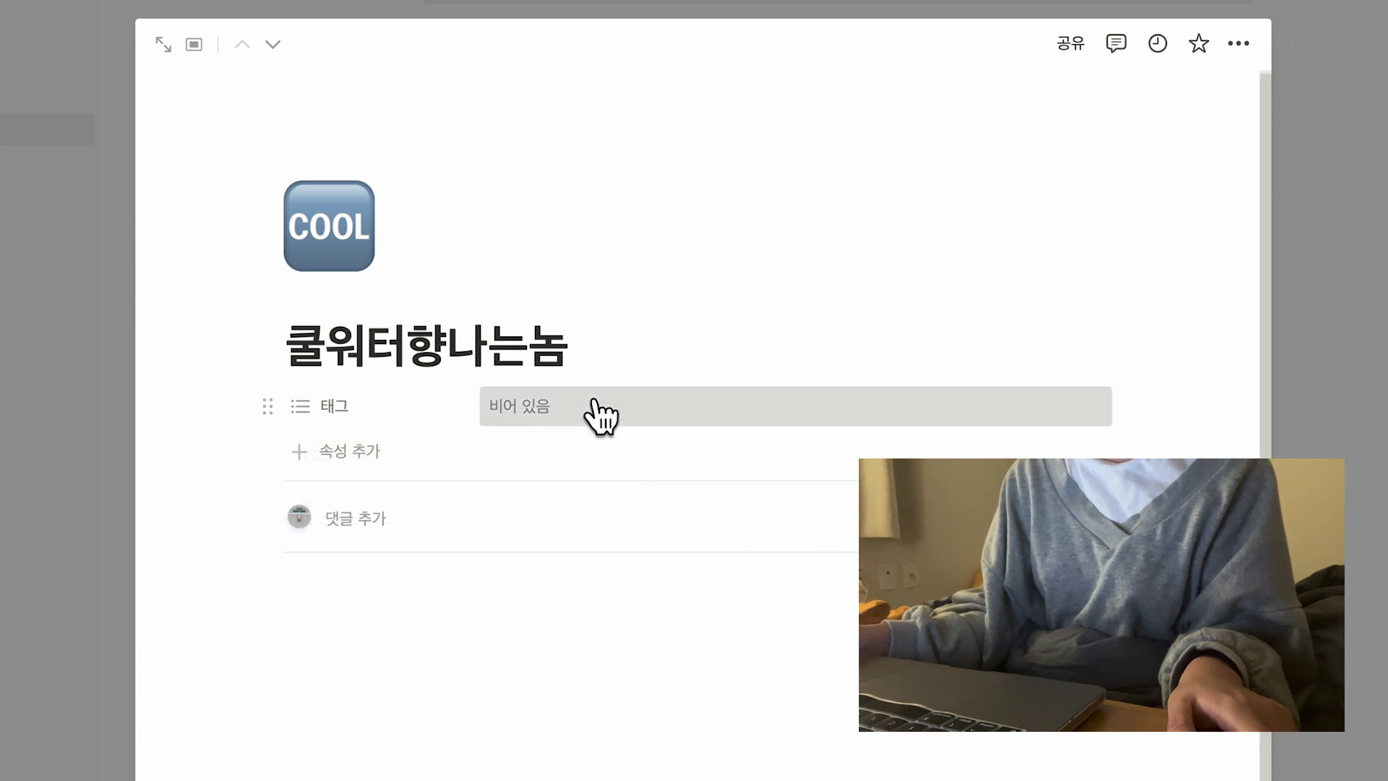
Rename the 태그 property to 진행상황.
{"action": "left_click", "coordinate": [386, 409]}
{"action": "left_click", "coordinate": [386, 418]}
{"action": "left_click", "coordinate": [387, 422]}
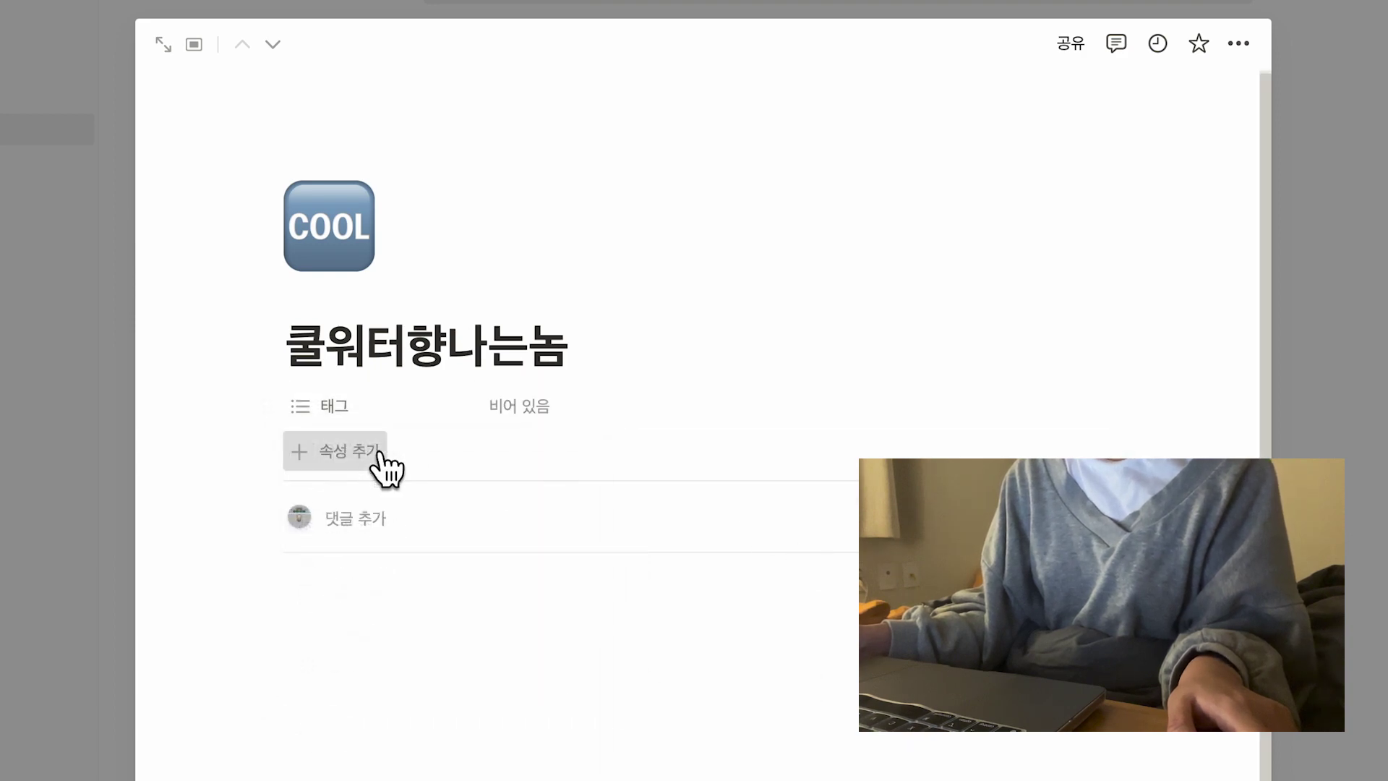
{"action": "left_click", "coordinate": [384, 456]}
{"action": "left_click", "coordinate": [372, 410]}
{"action": "left_click", "coordinate": [332, 408]}
{"action": "left_click", "coordinate": [395, 477]}
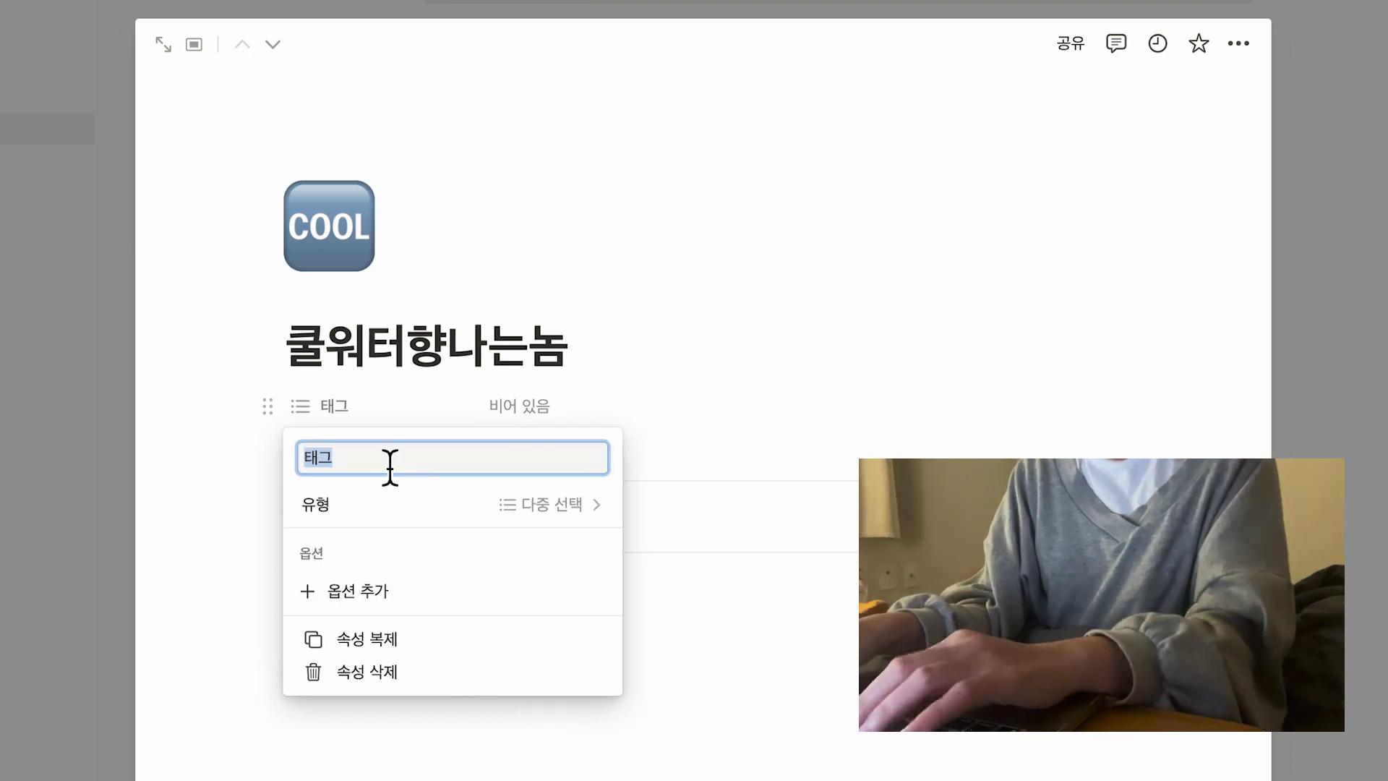
{"action": "key", "text": "BackSpace"}
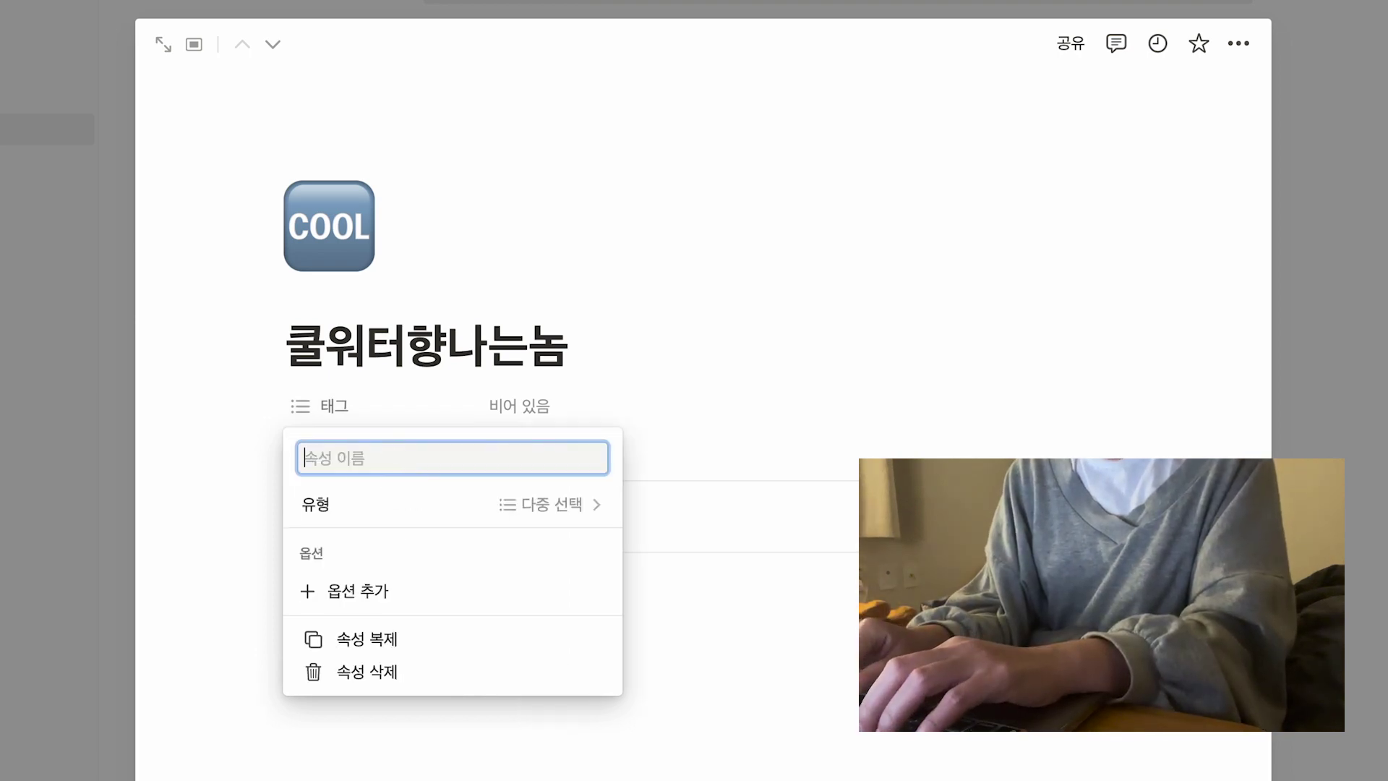
{"action": "type", "text": "진행상호"}
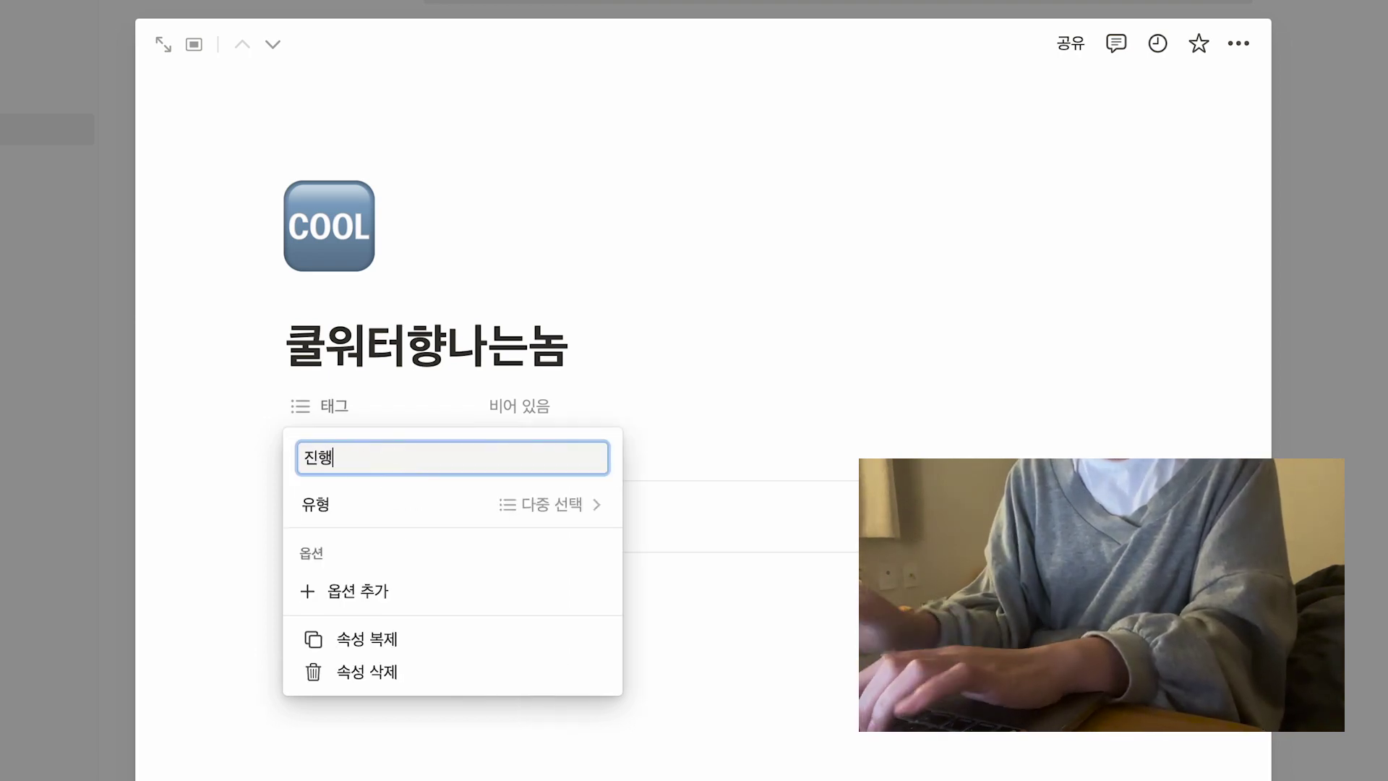
{"action": "left_click", "coordinate": [778, 690]}
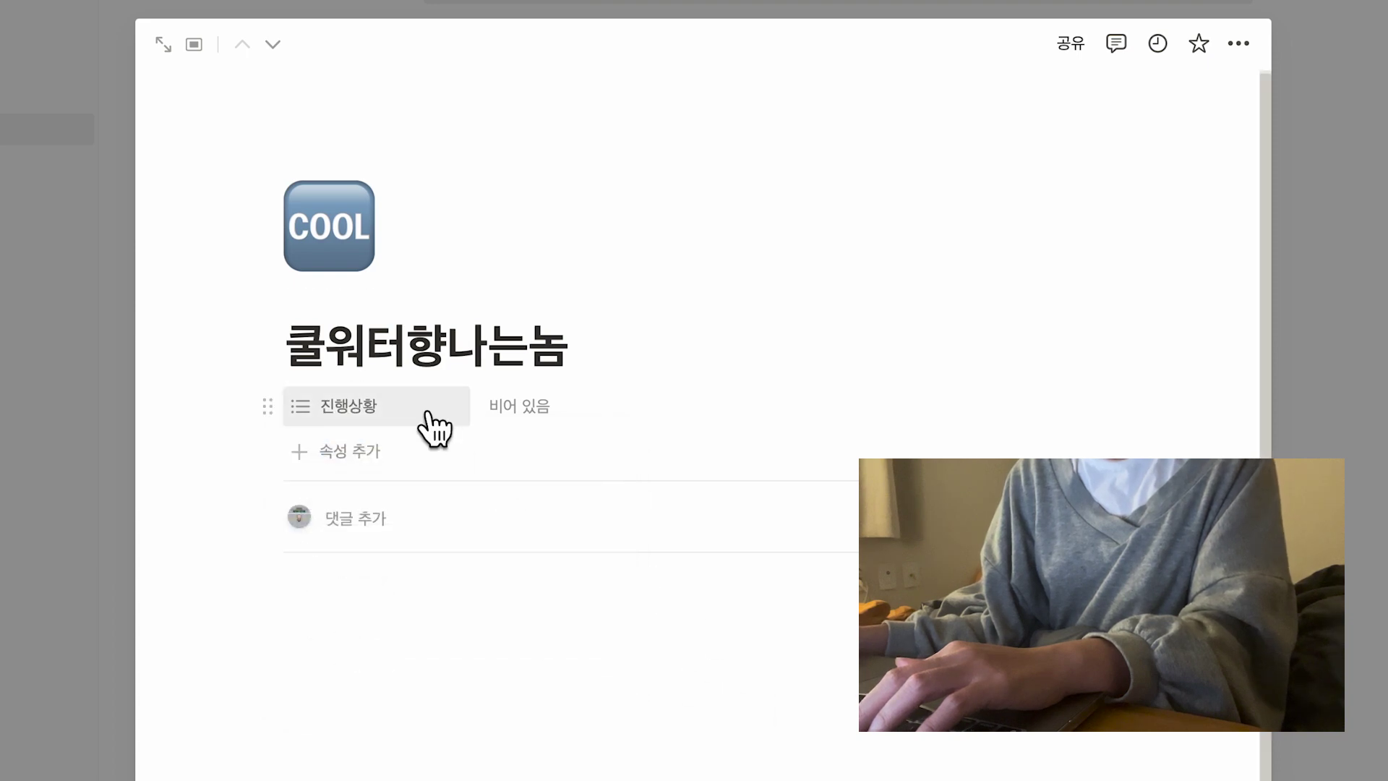
Create the options 집필중 and 완고 in the page's 진행상황 property.
{"action": "left_click", "coordinate": [509, 414]}
{"action": "type", "text": "집필중"}
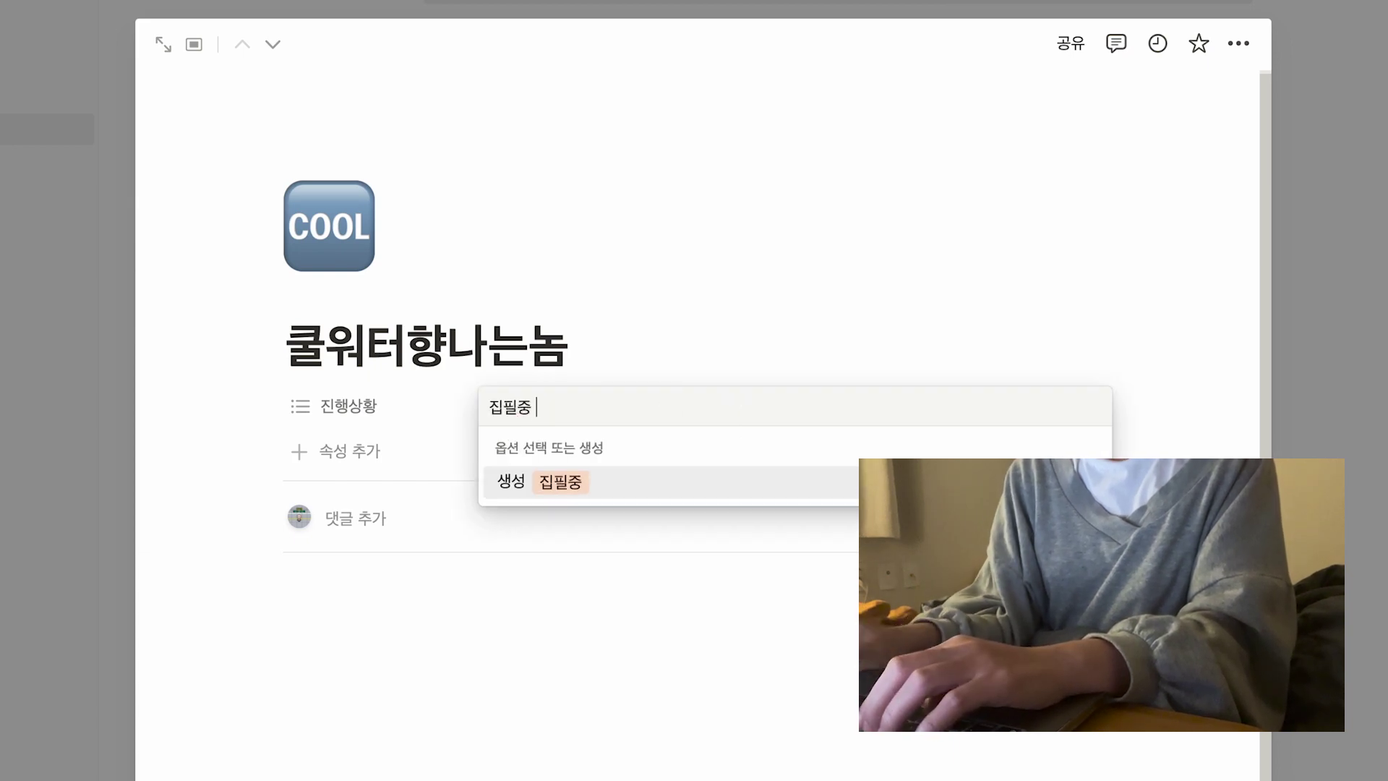
{"action": "key", "text": "Return"}
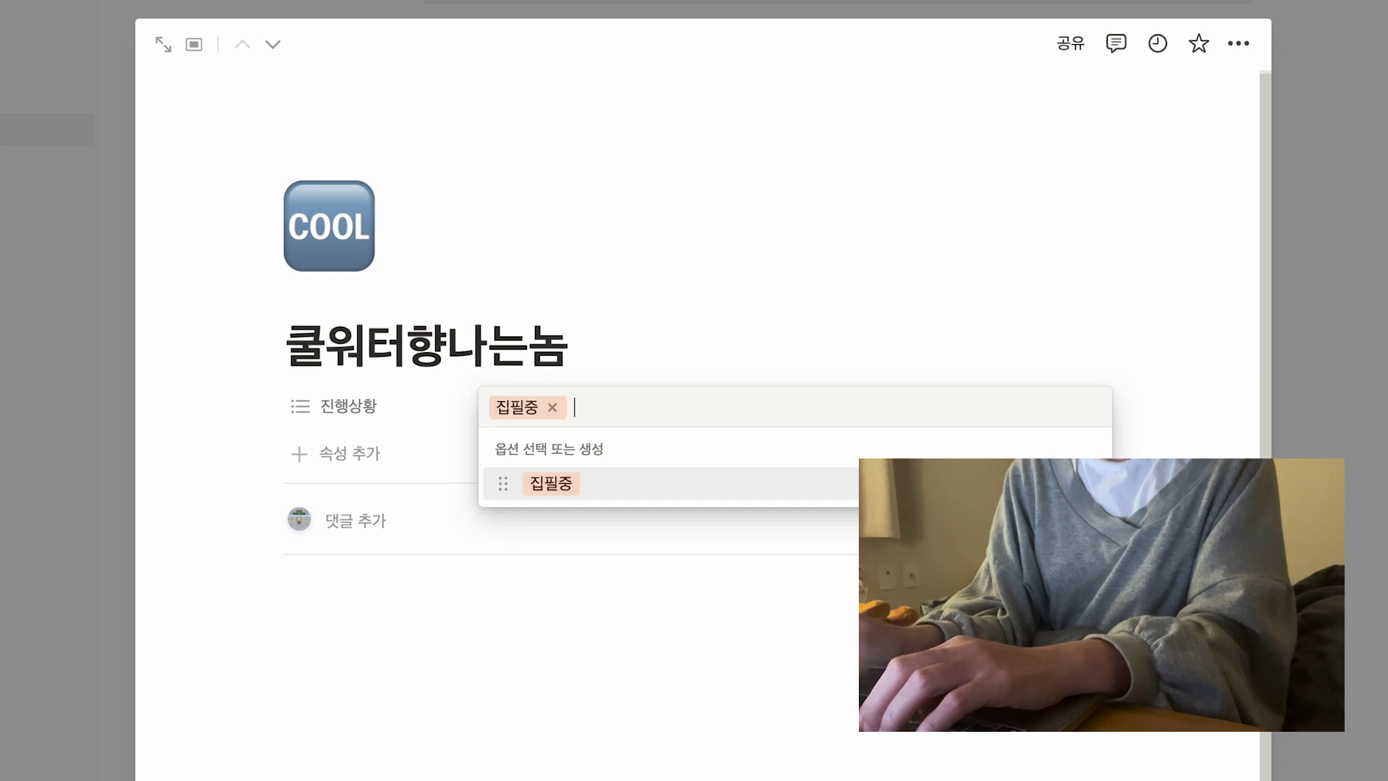
{"action": "type", "text": "완고"}
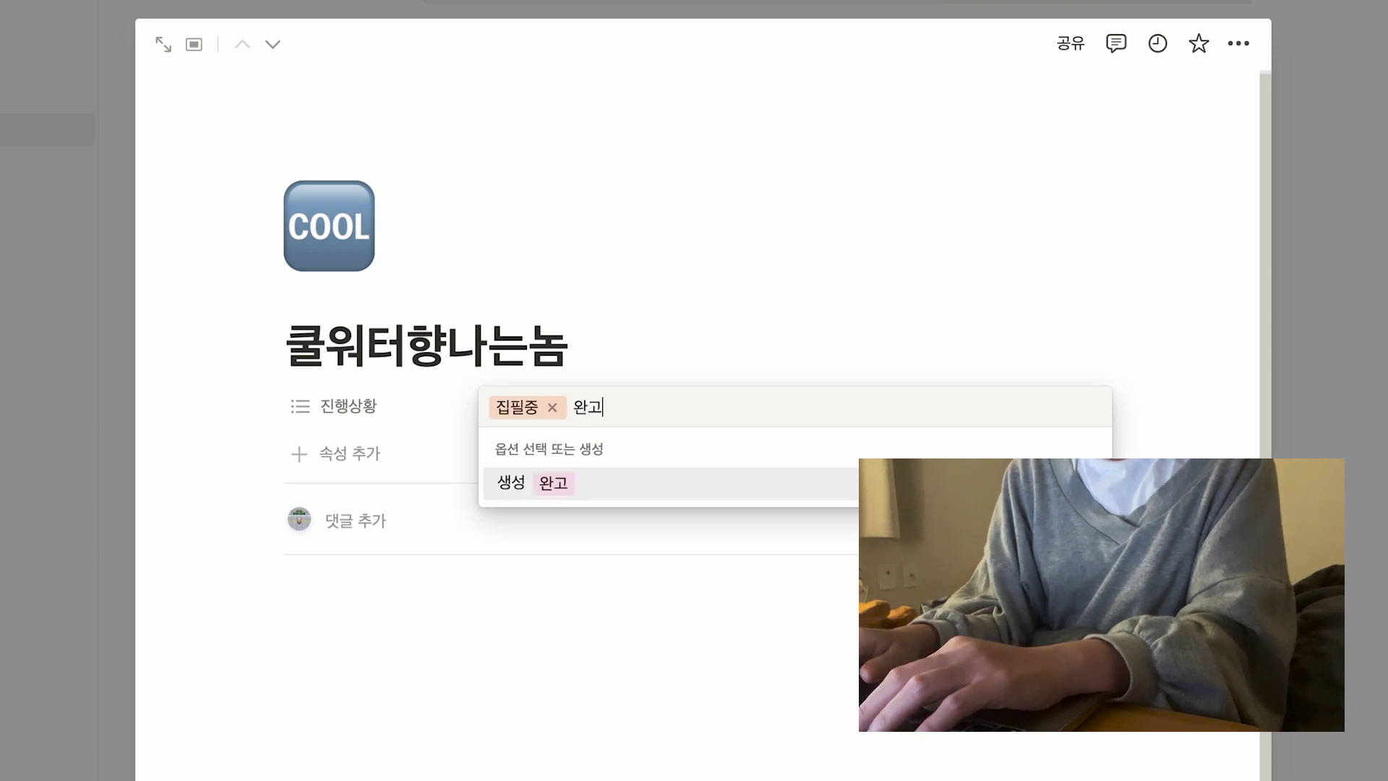
{"action": "key", "text": "Return"}
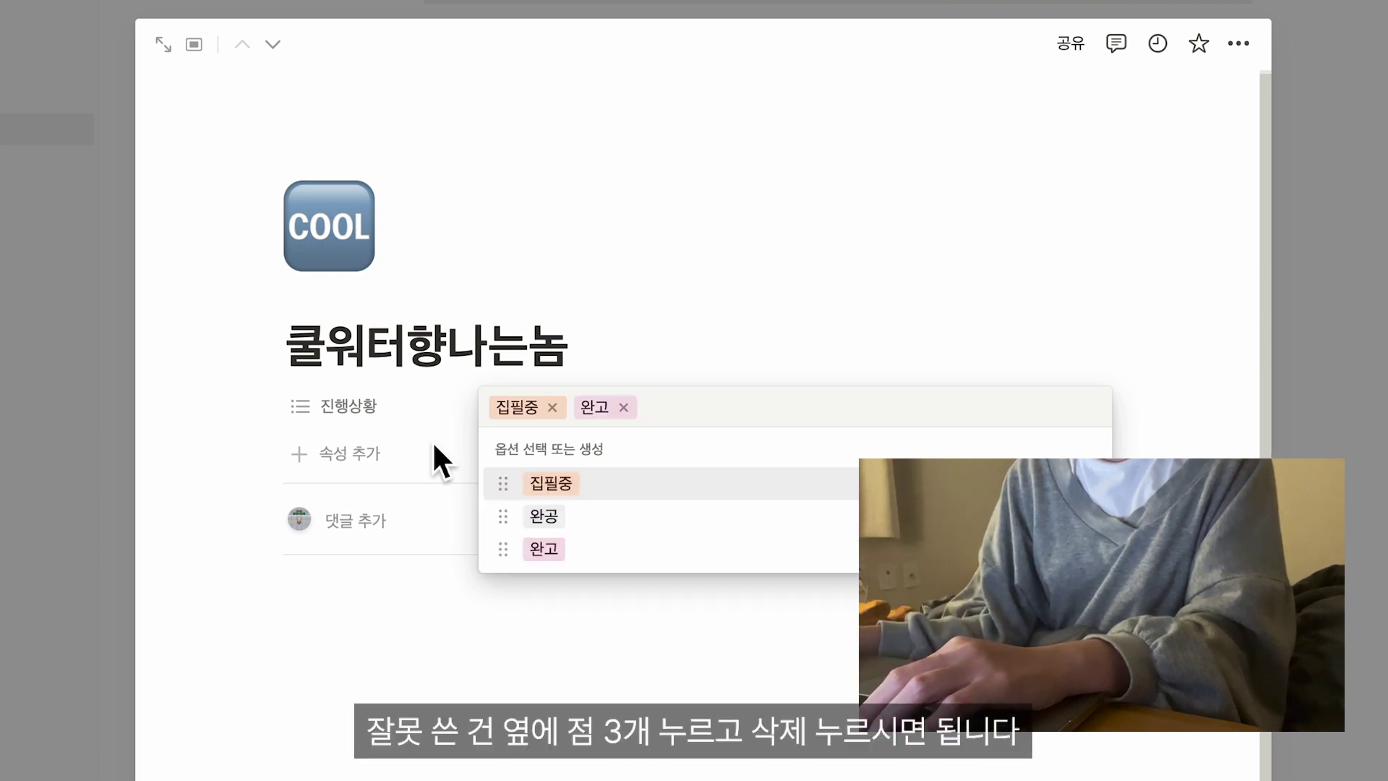
Delete the mistaken 완공 option from the 진행상황 property and create the option 외전집필중.
{"action": "mouse_move", "coordinate": [1036, 532]}
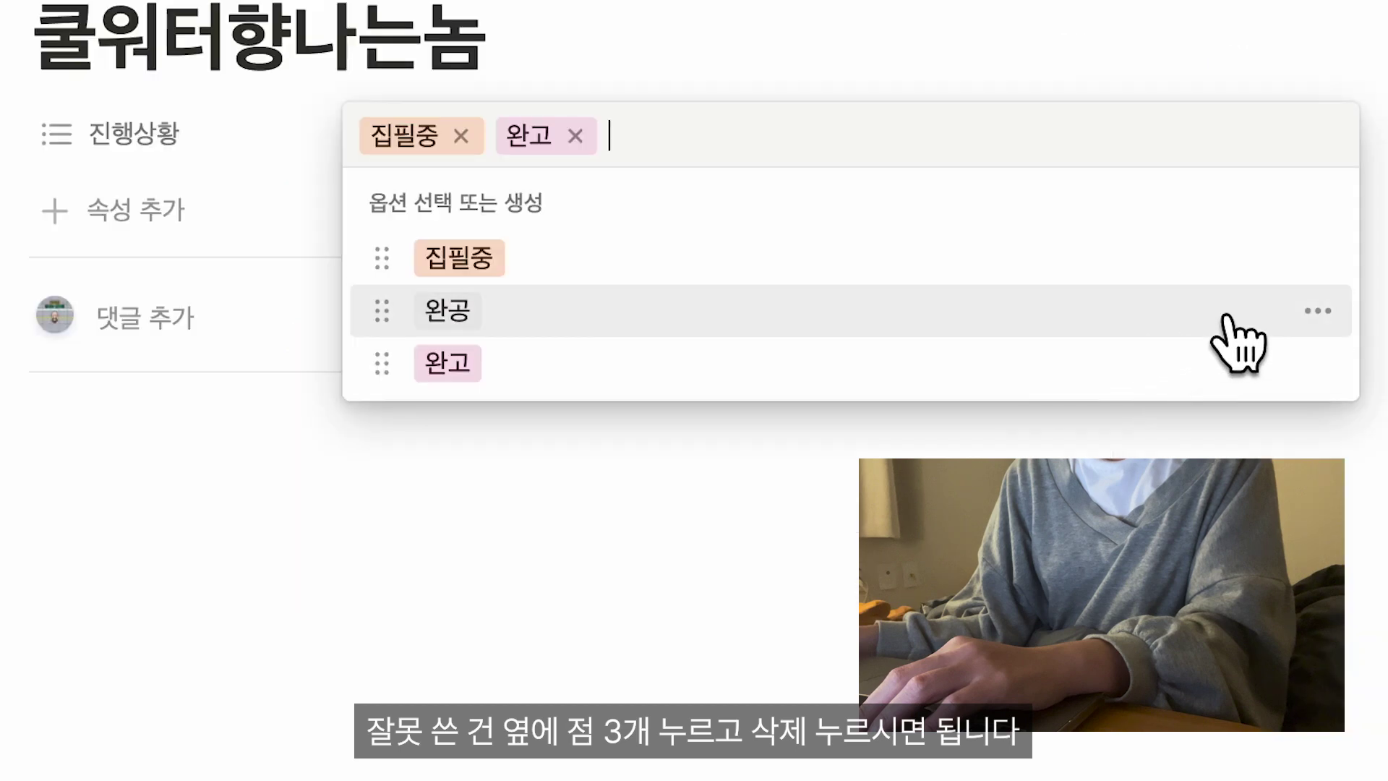
{"action": "left_click", "coordinate": [1319, 315]}
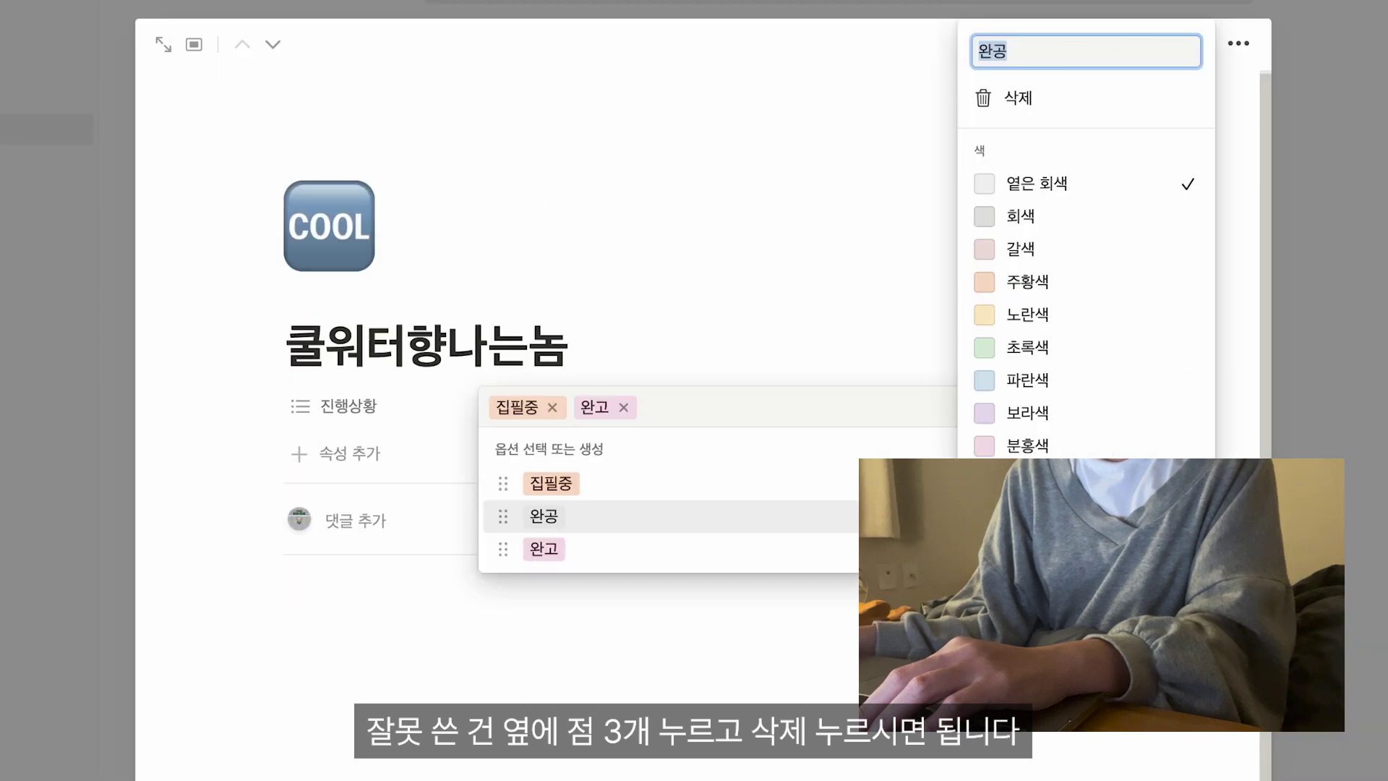
{"action": "left_click", "coordinate": [1041, 100]}
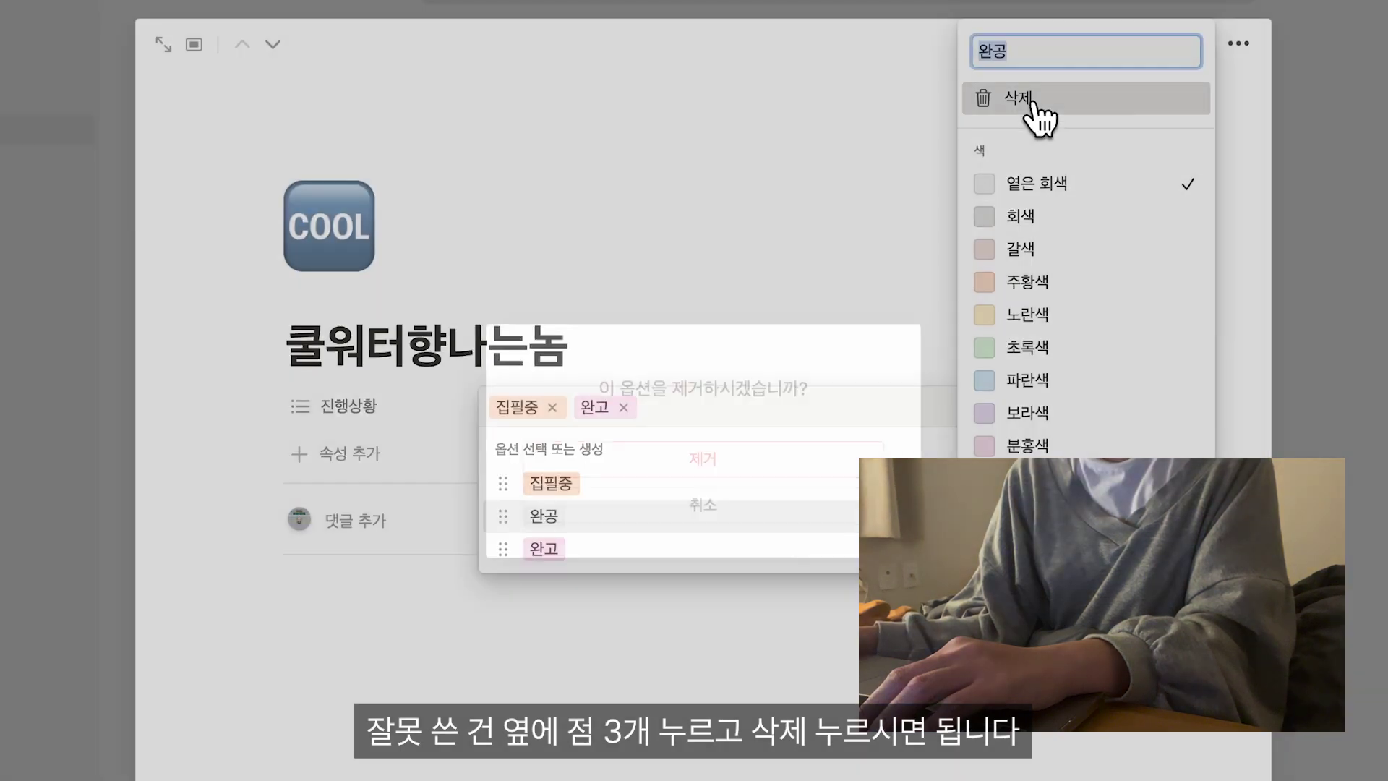
{"action": "left_click", "coordinate": [780, 470]}
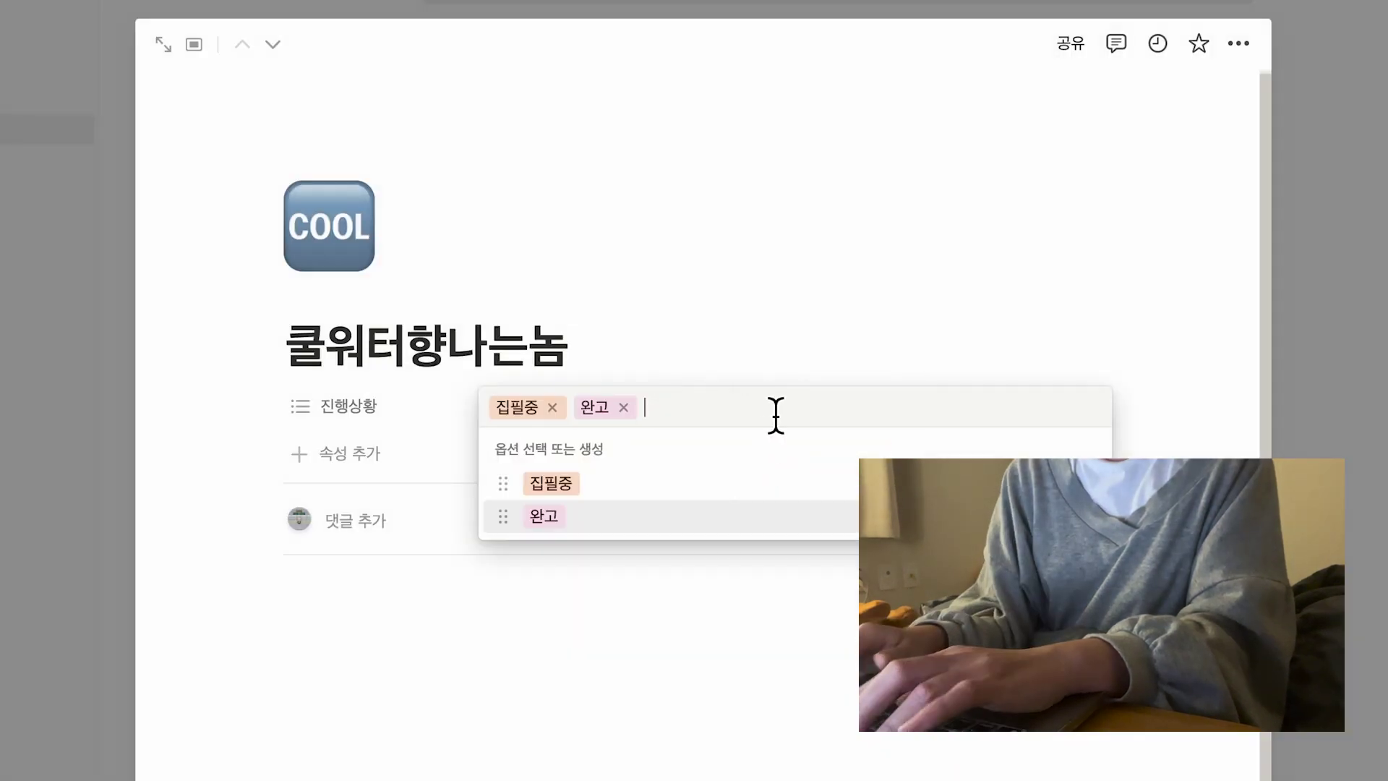
{"action": "type", "text": "외제ㄴ집필주"}
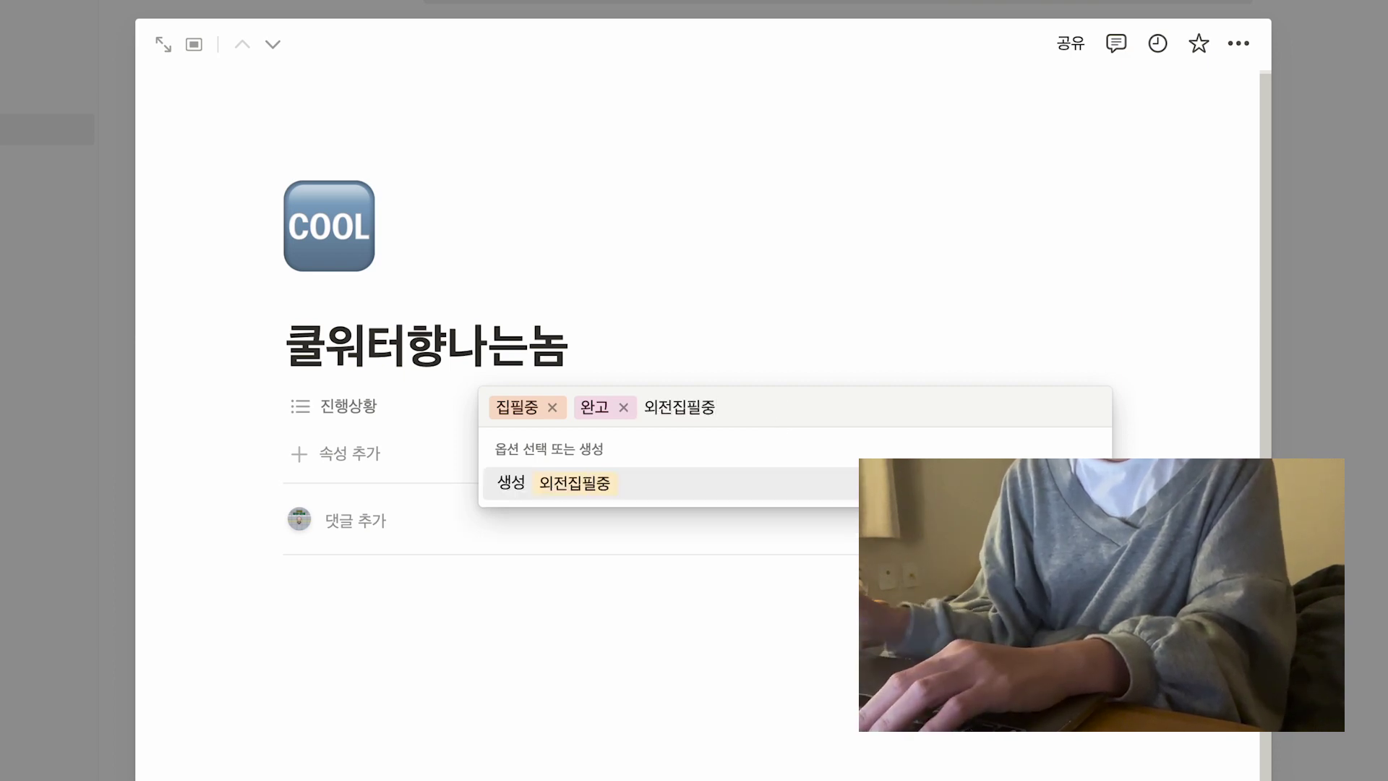
{"action": "key", "text": "Return"}
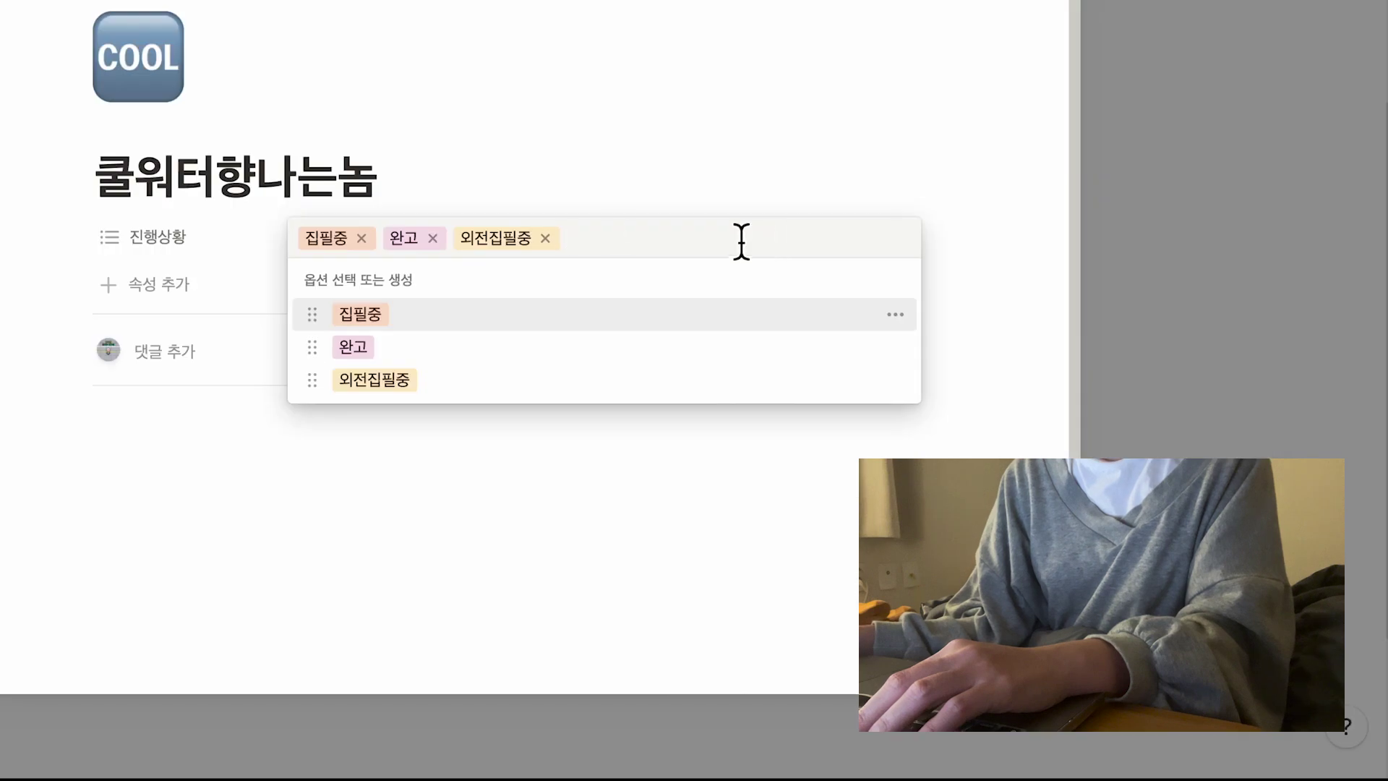
Recolor the 진행상황 options: 집필중 as 옅은 회색, 완고 as 회색 and 외전집필중 as 빨간색.
{"action": "left_click", "coordinate": [910, 329]}
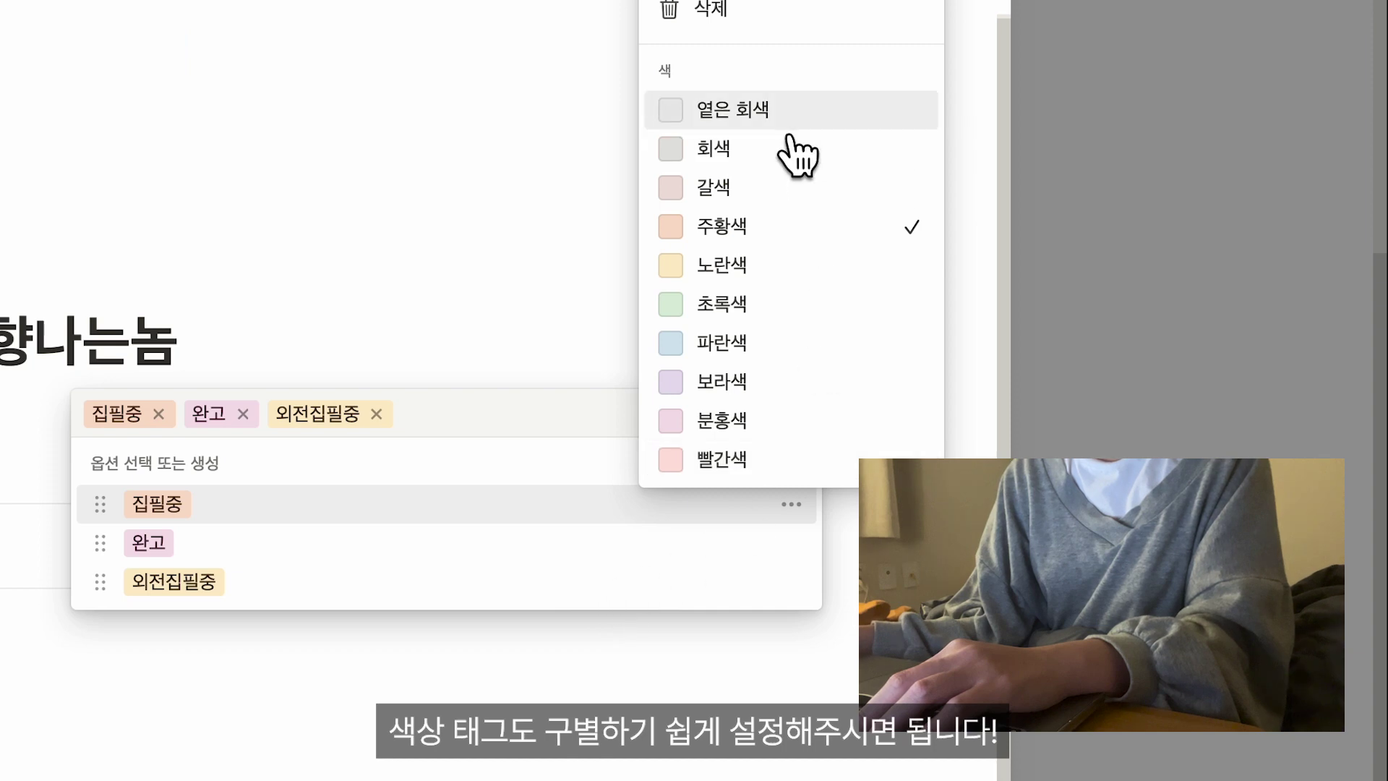
{"action": "left_click", "coordinate": [788, 127]}
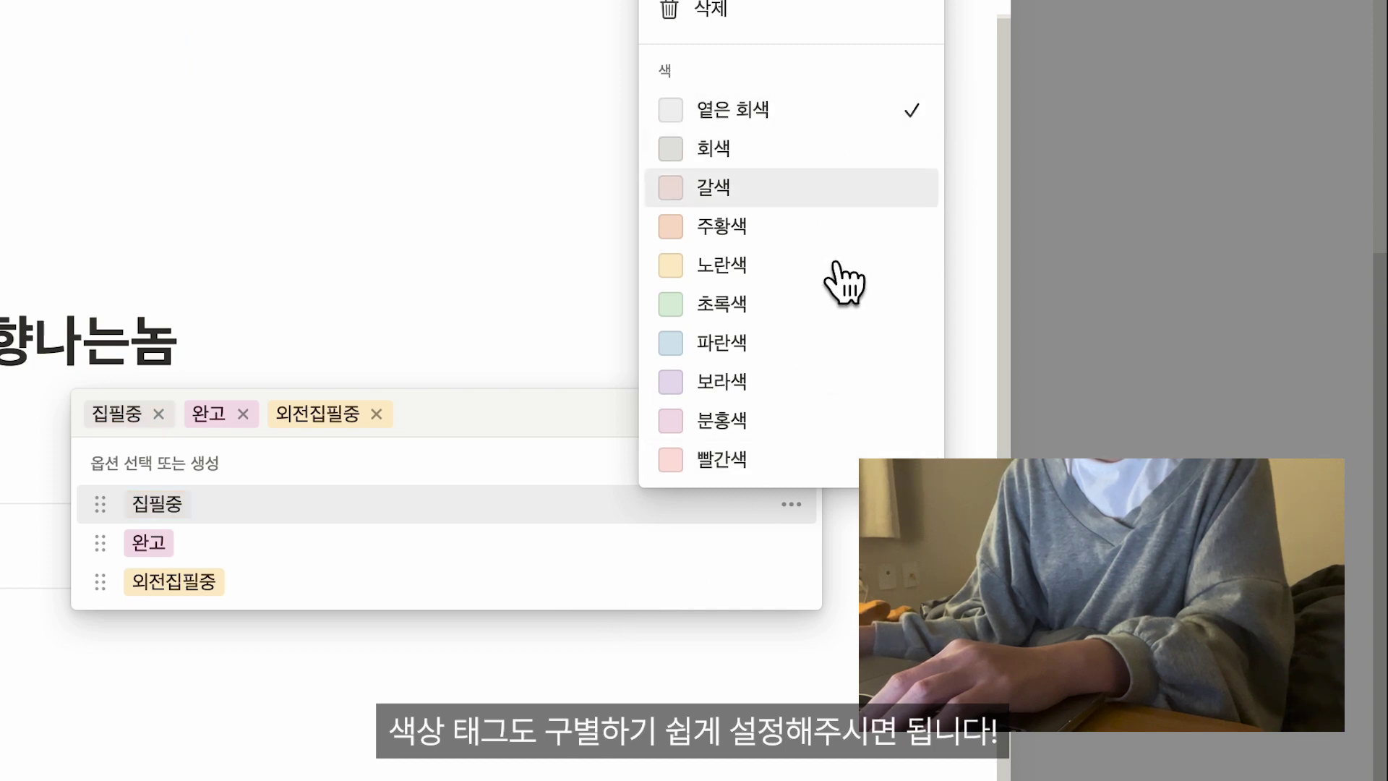
{"action": "left_click", "coordinate": [814, 555]}
{"action": "left_click", "coordinate": [802, 546]}
{"action": "left_click", "coordinate": [770, 189]}
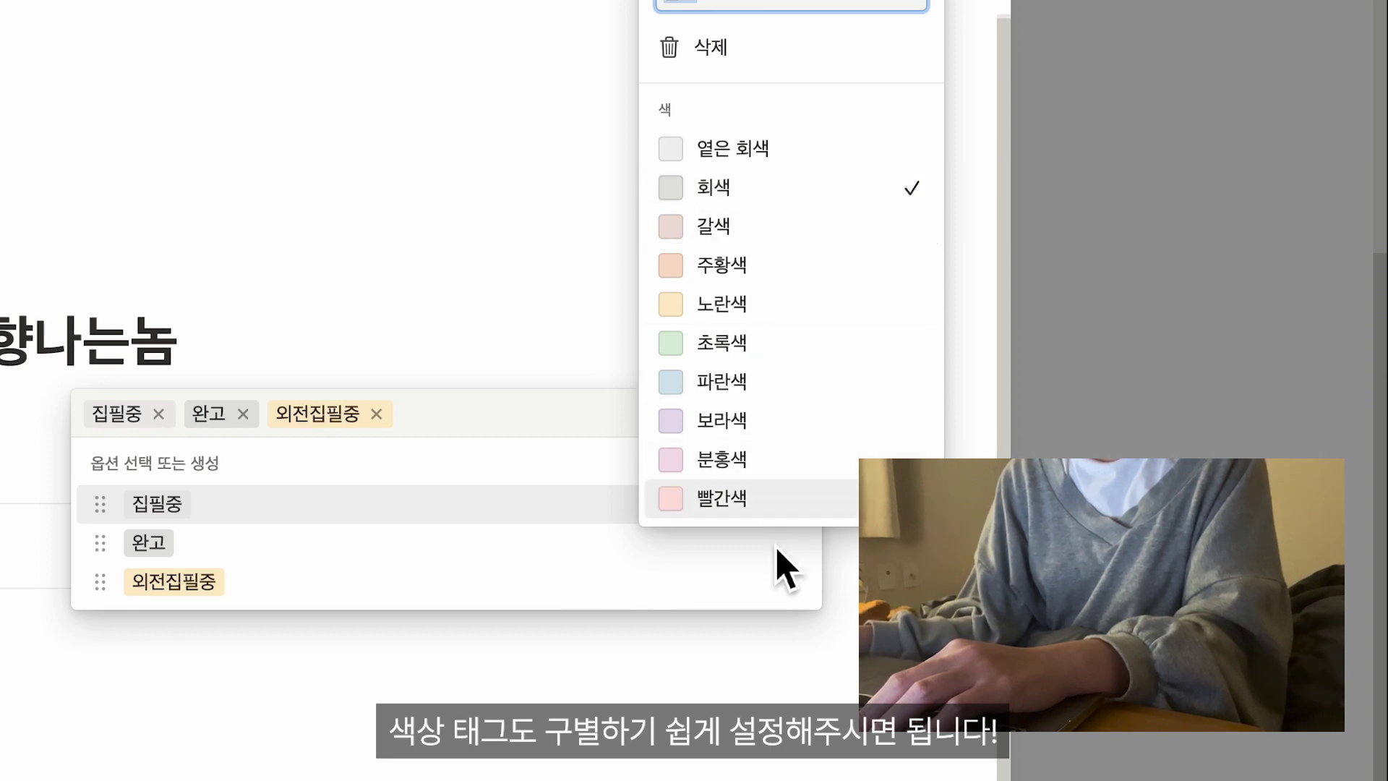
{"action": "left_click", "coordinate": [768, 587]}
{"action": "left_click", "coordinate": [790, 582]}
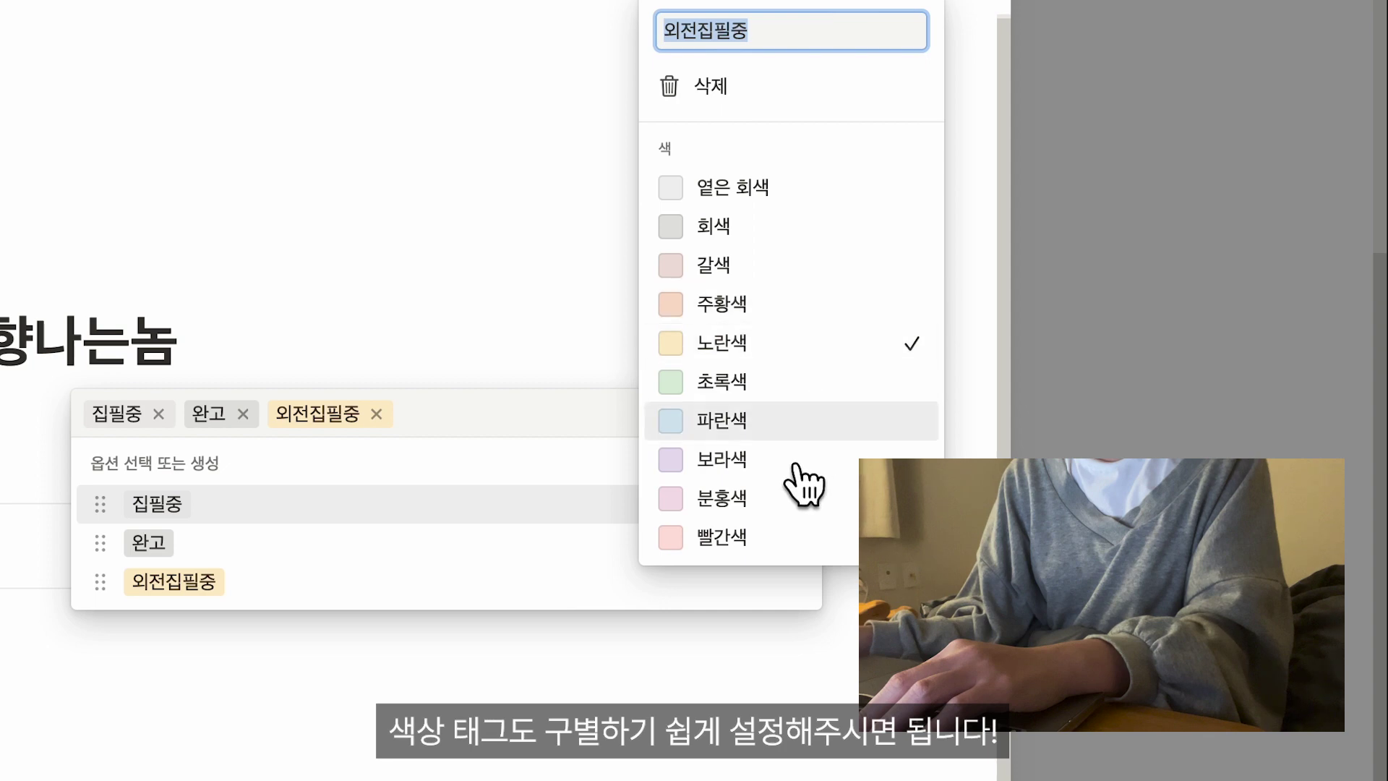
{"action": "left_click", "coordinate": [771, 541]}
{"action": "key", "text": "Escape"}
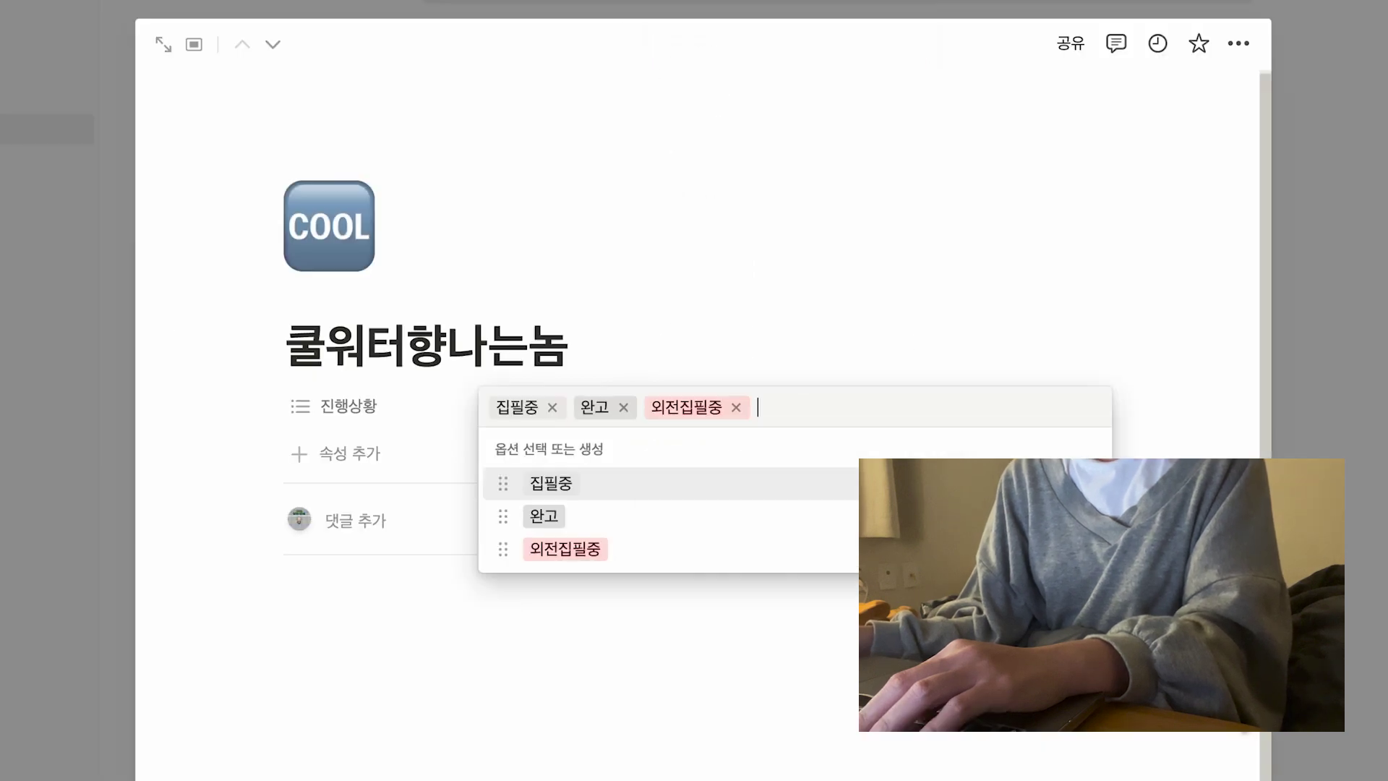
{"action": "key", "text": "Escape"}
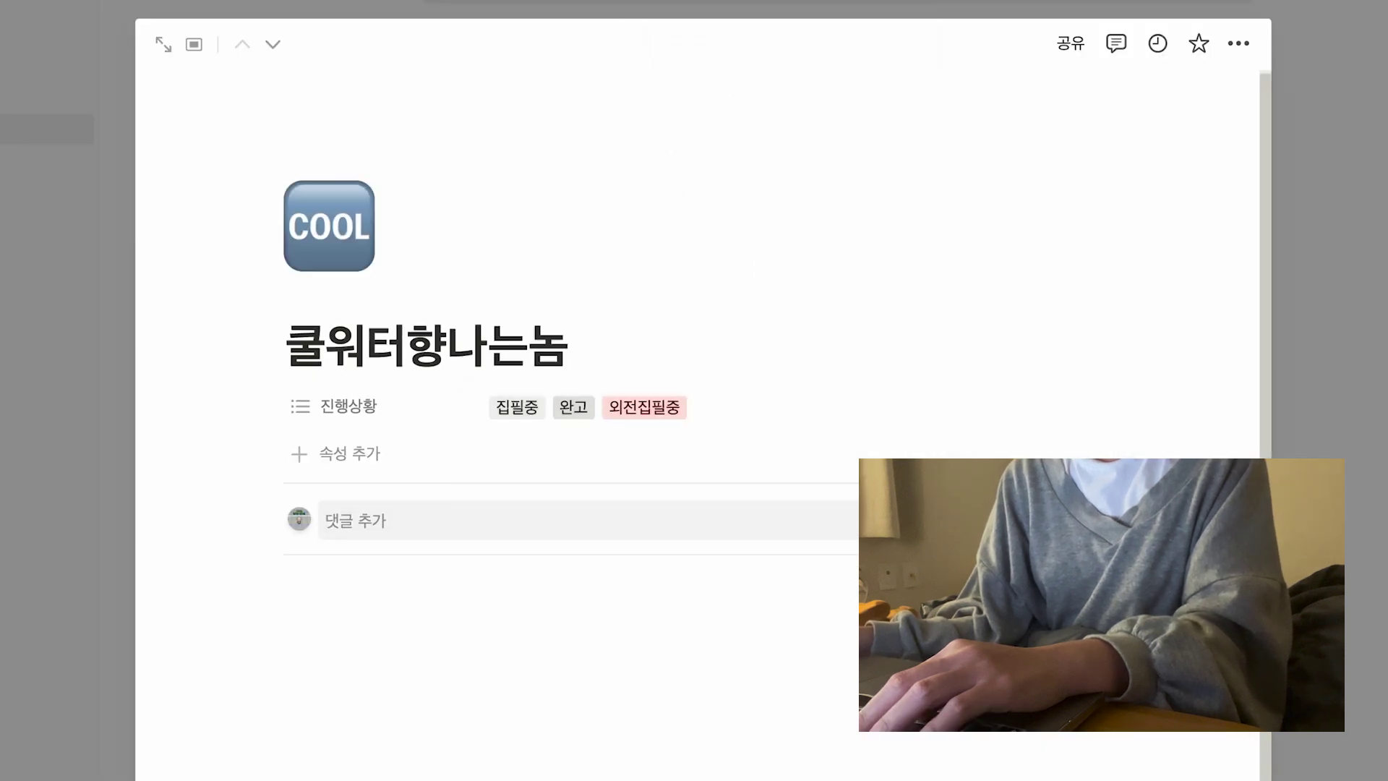
Remove 외전집필중 and 완고 from the page's 진행상황 value, leaving only 집필중 selected.
{"action": "left_click", "coordinate": [854, 414]}
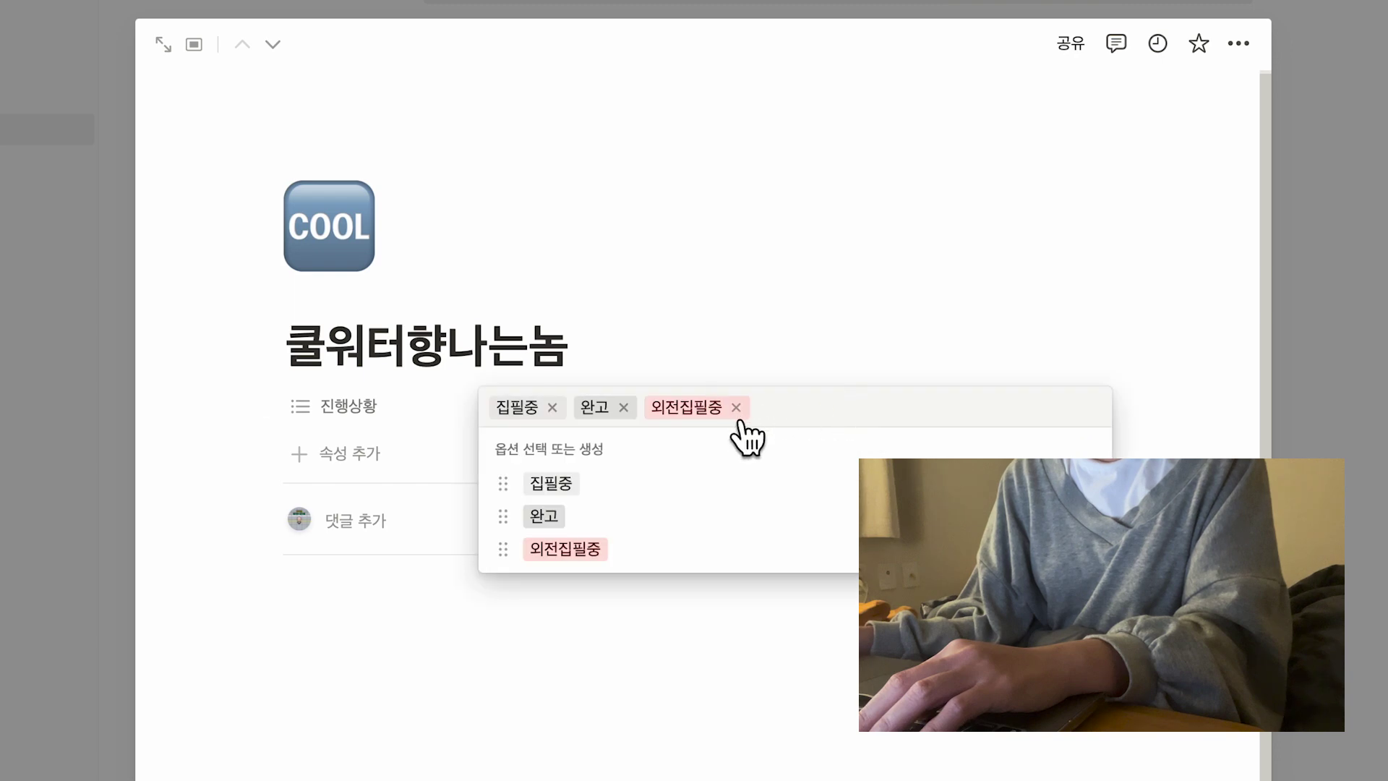
{"action": "key", "text": "BackSpace"}
{"action": "key", "text": "BackSpace"}
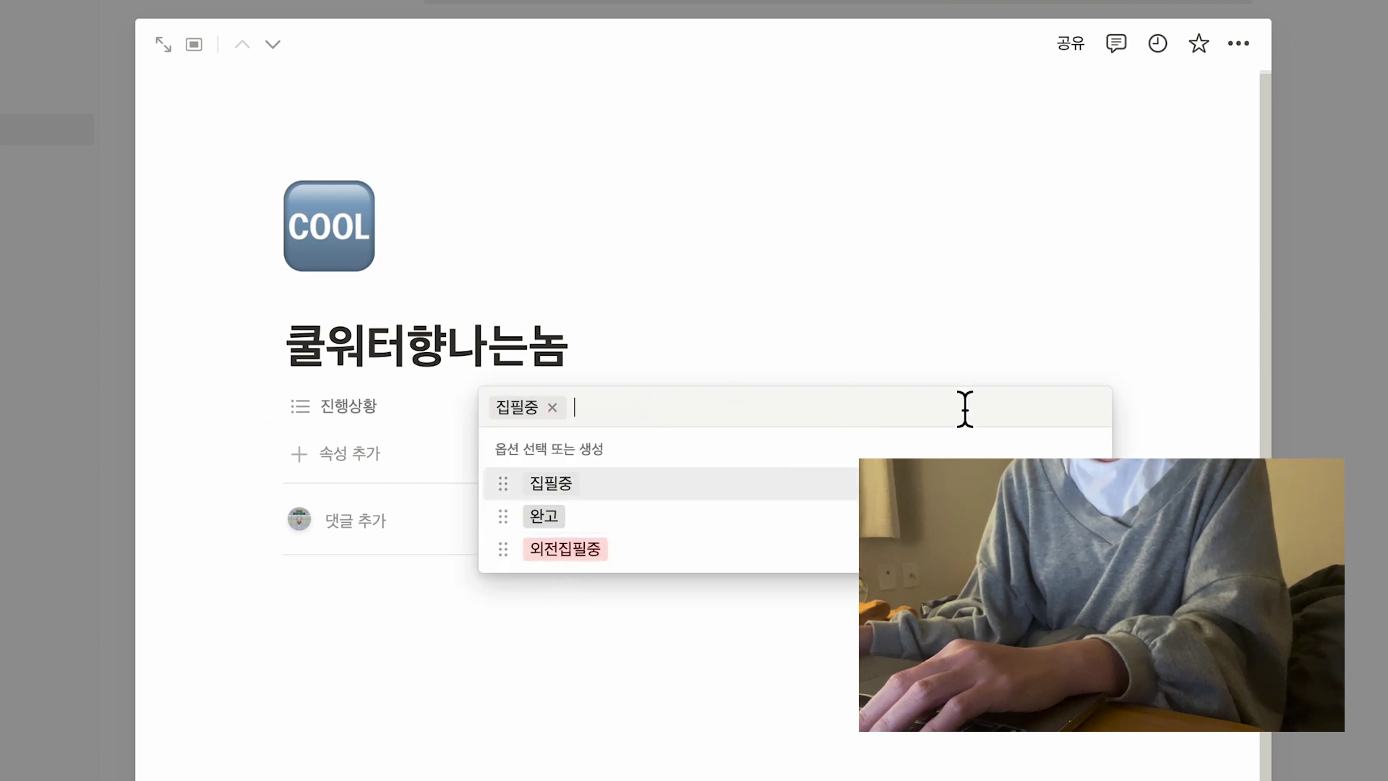
{"action": "key", "text": "Escape"}
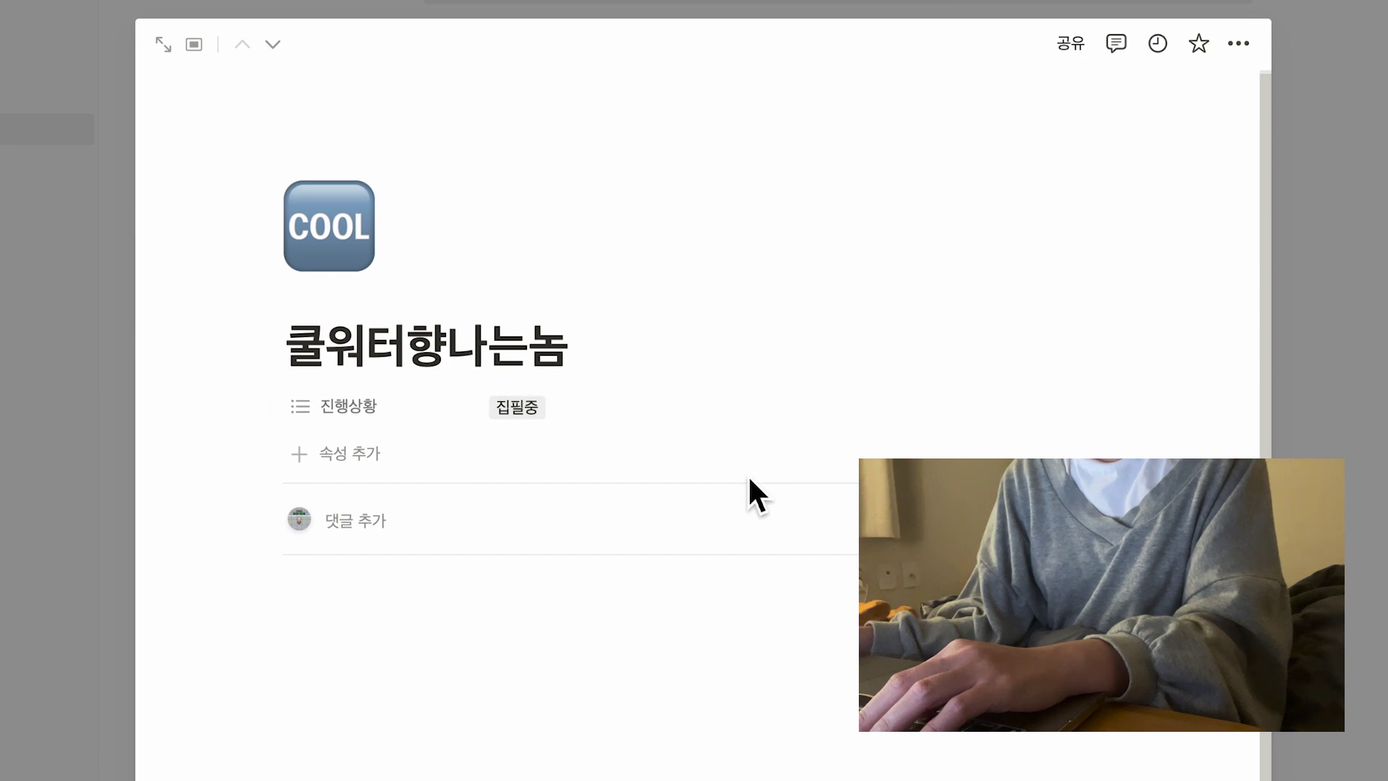
Add a 선택 property named 원고형식 to the page.
{"action": "left_click", "coordinate": [329, 479]}
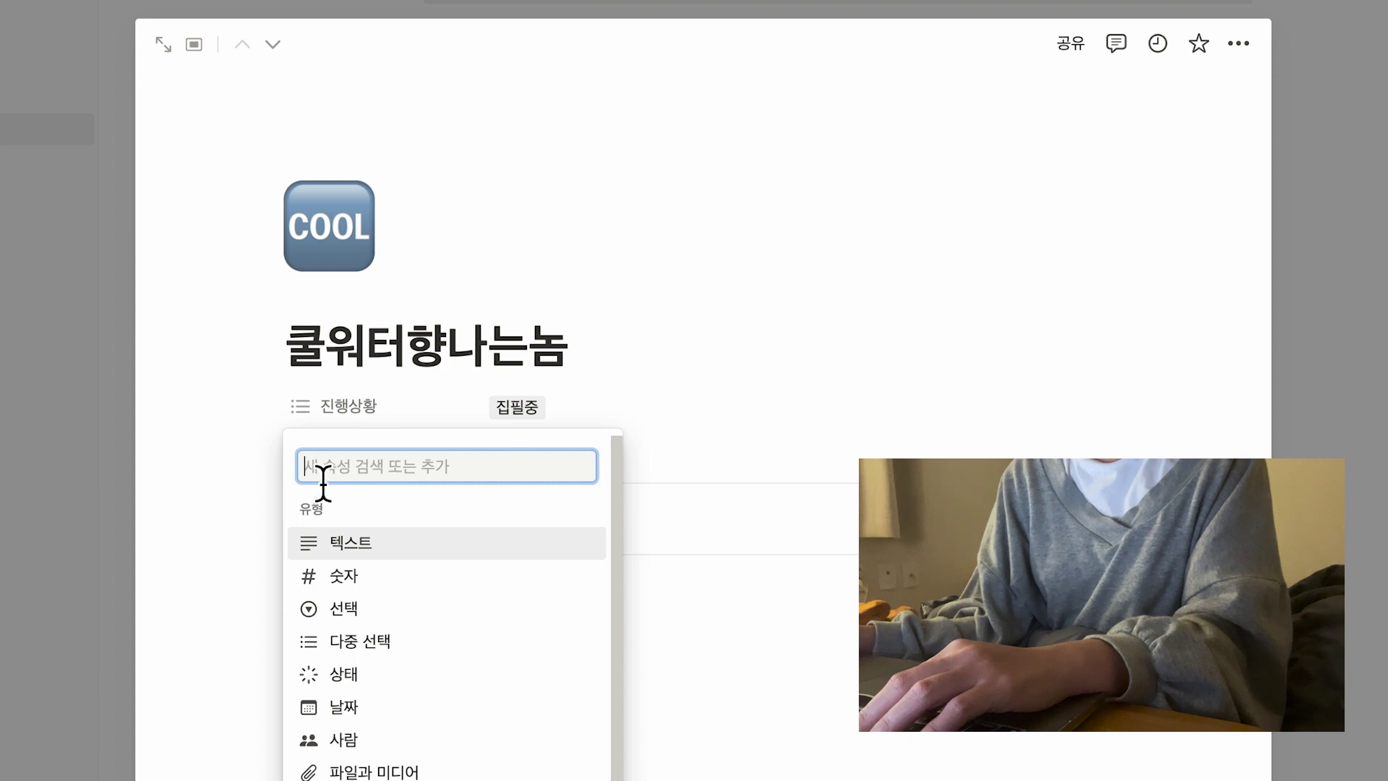
{"action": "left_click", "coordinate": [399, 610]}
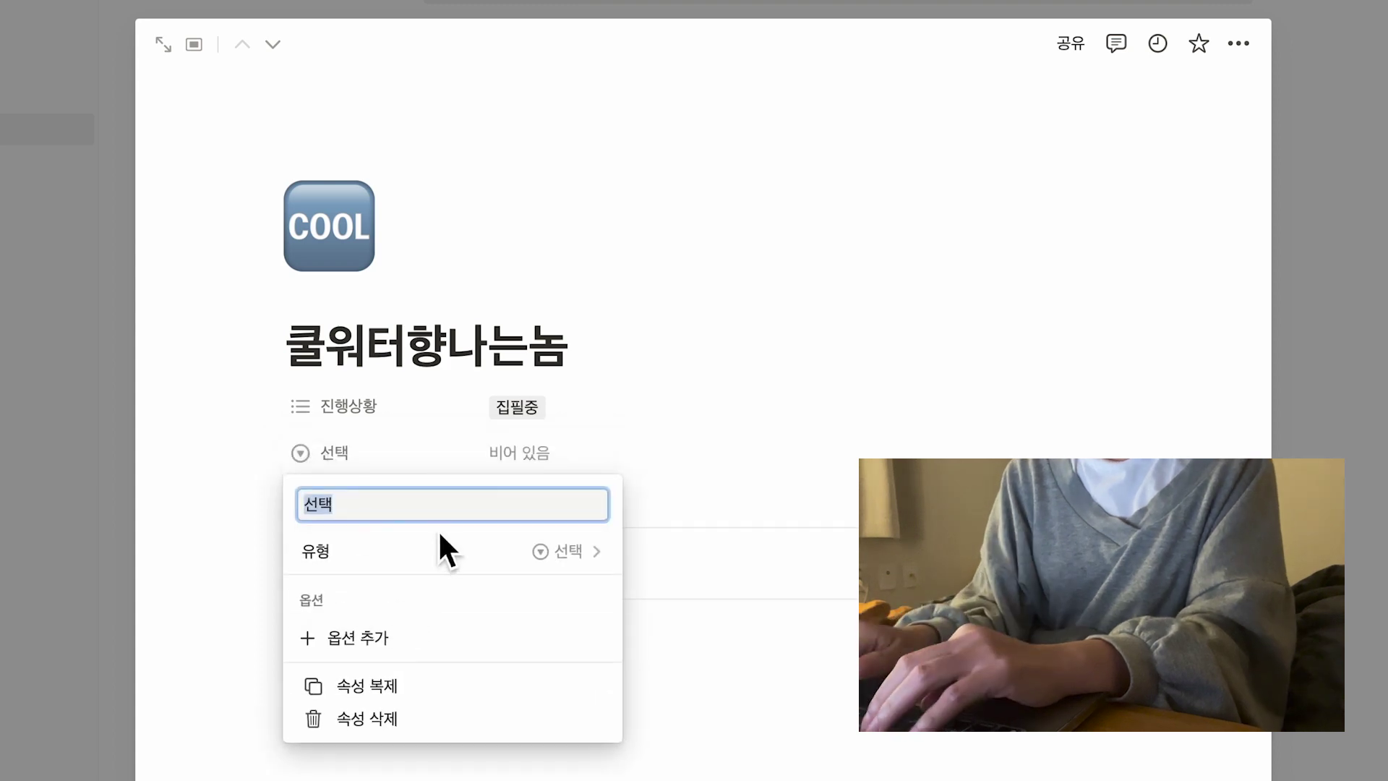
{"action": "type", "text": "파일"}
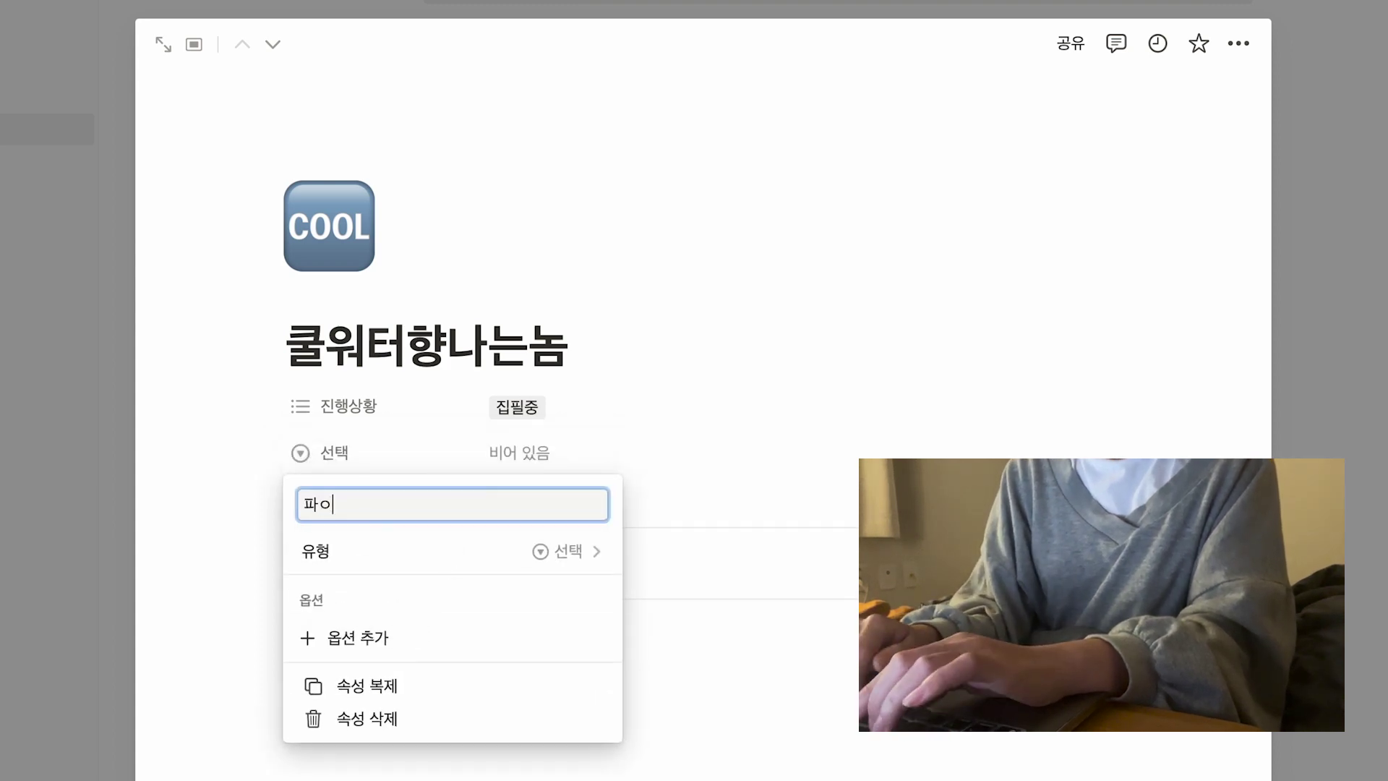
{"action": "key", "text": "BackSpace"}
{"action": "key", "text": "BackSpace"}
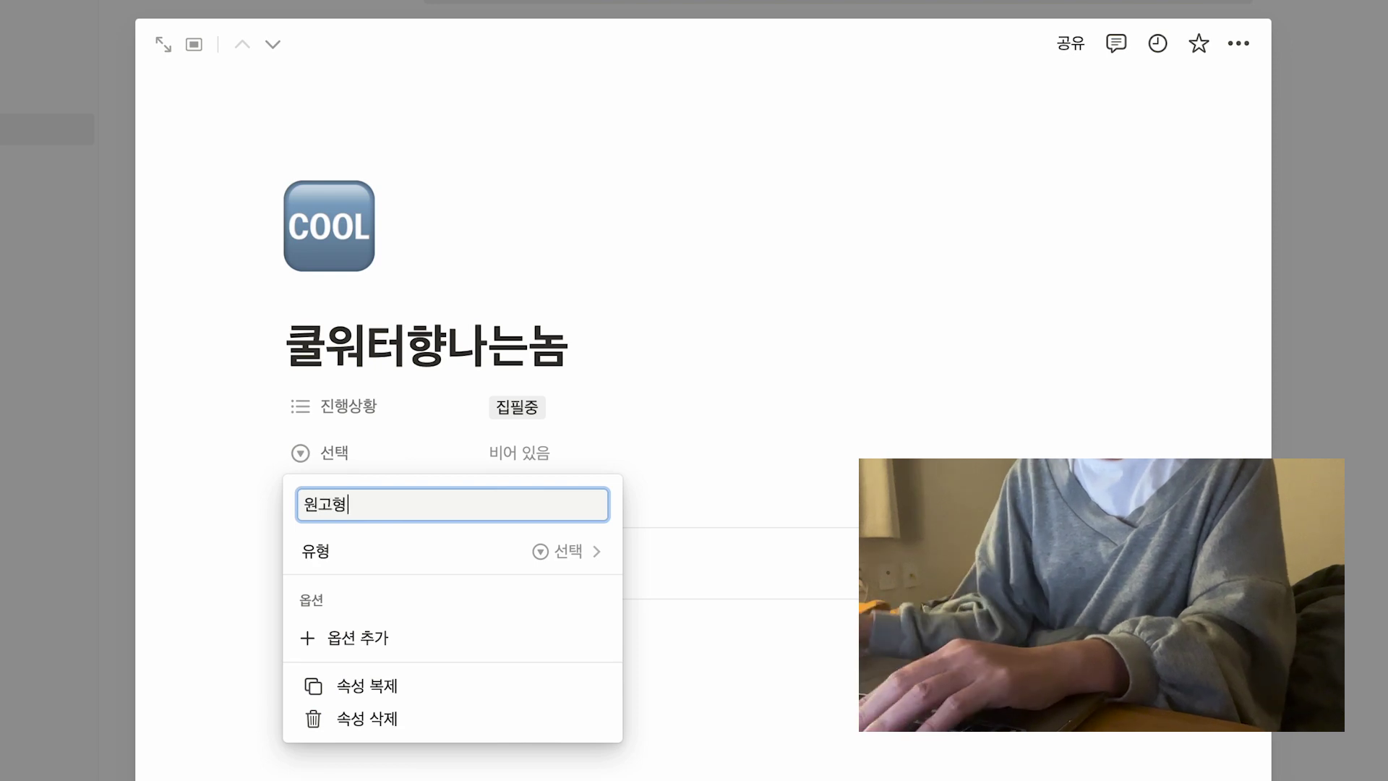
{"action": "left_click", "coordinate": [758, 775]}
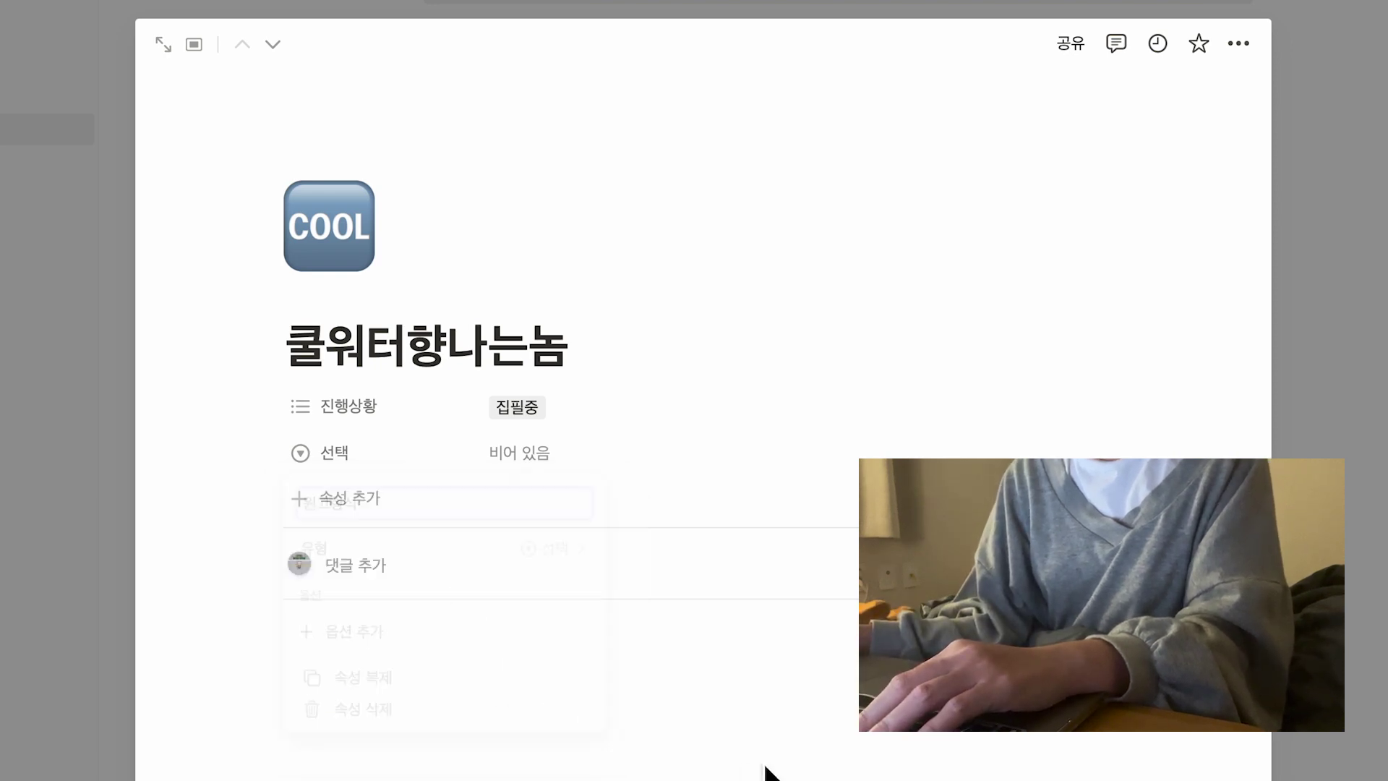
Create the options 단행본 and 초단편 in the page's 원고형식 property.
{"action": "left_click", "coordinate": [567, 478]}
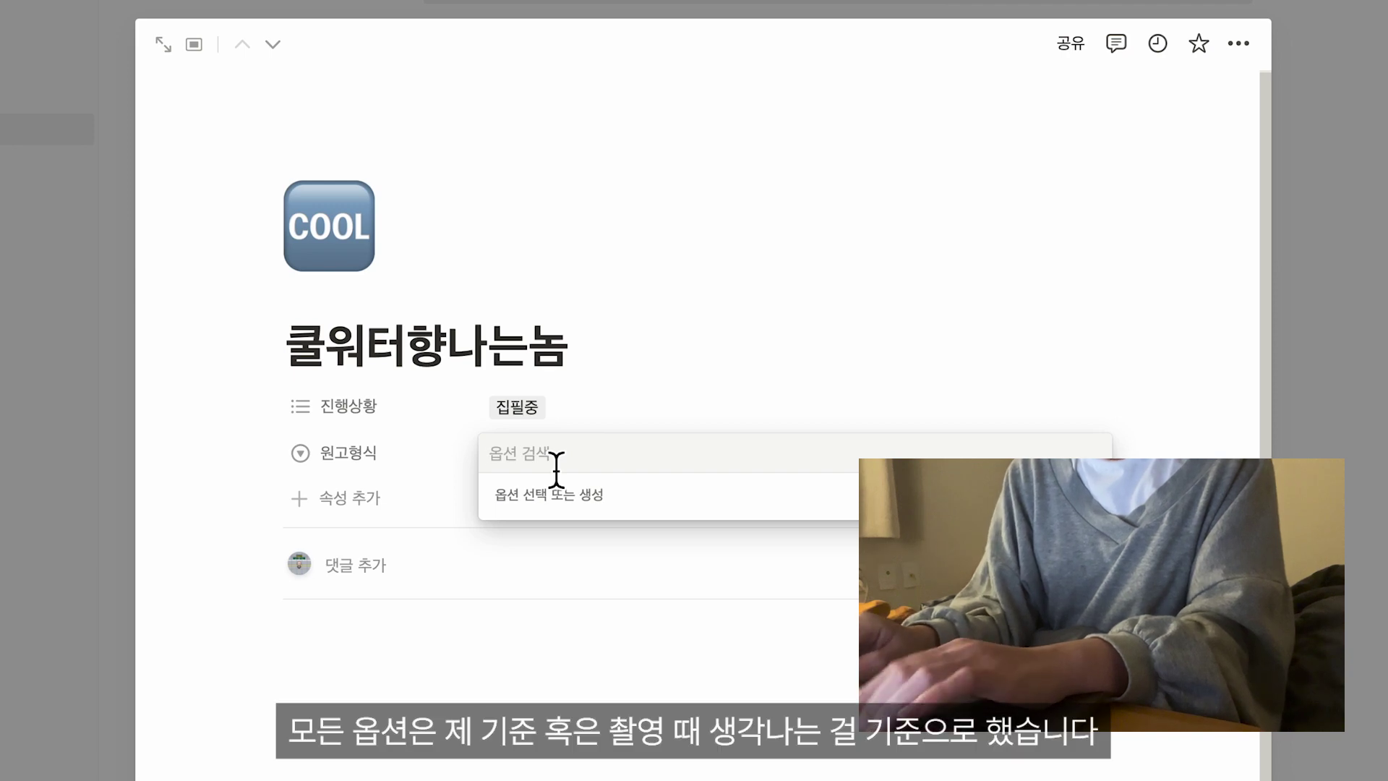
{"action": "type", "text": "단행본"}
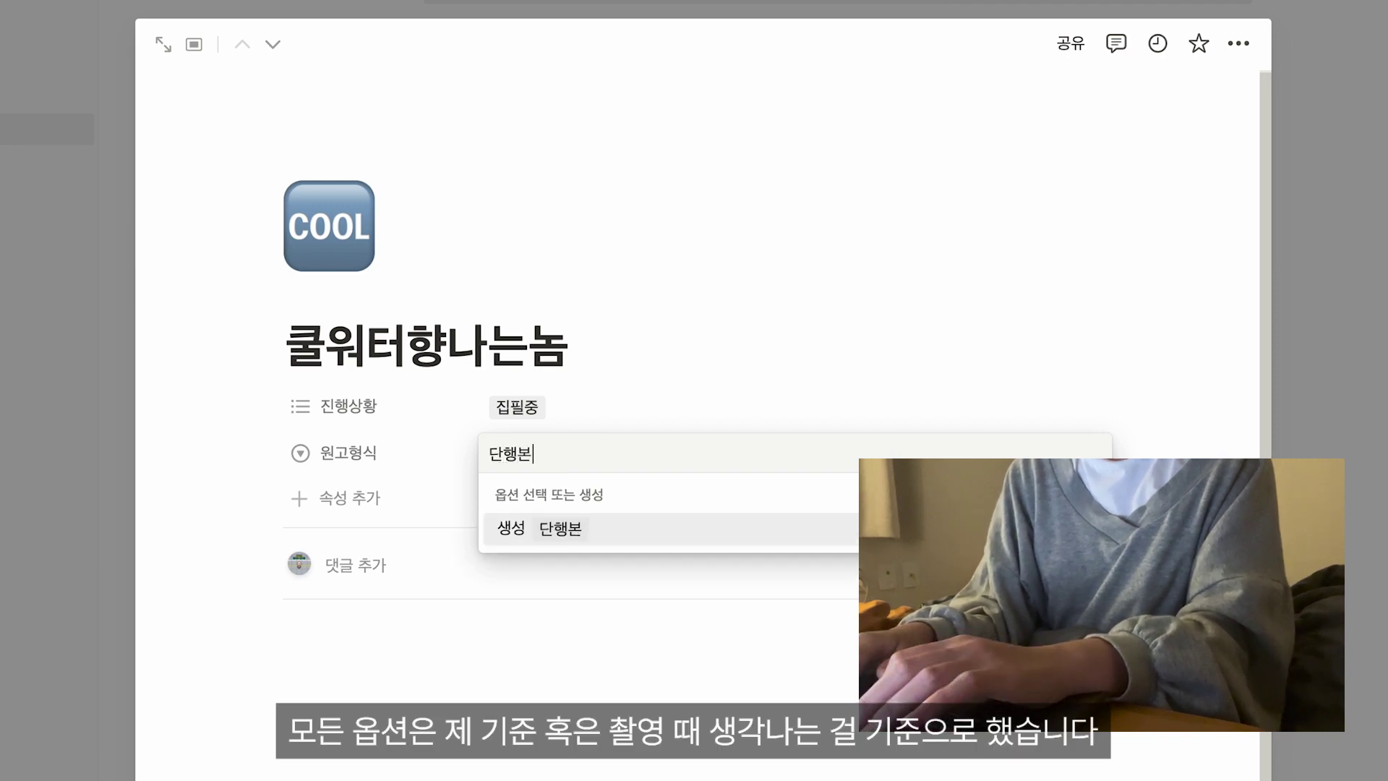
{"action": "key", "text": "Return"}
{"action": "left_click", "coordinate": [615, 465]}
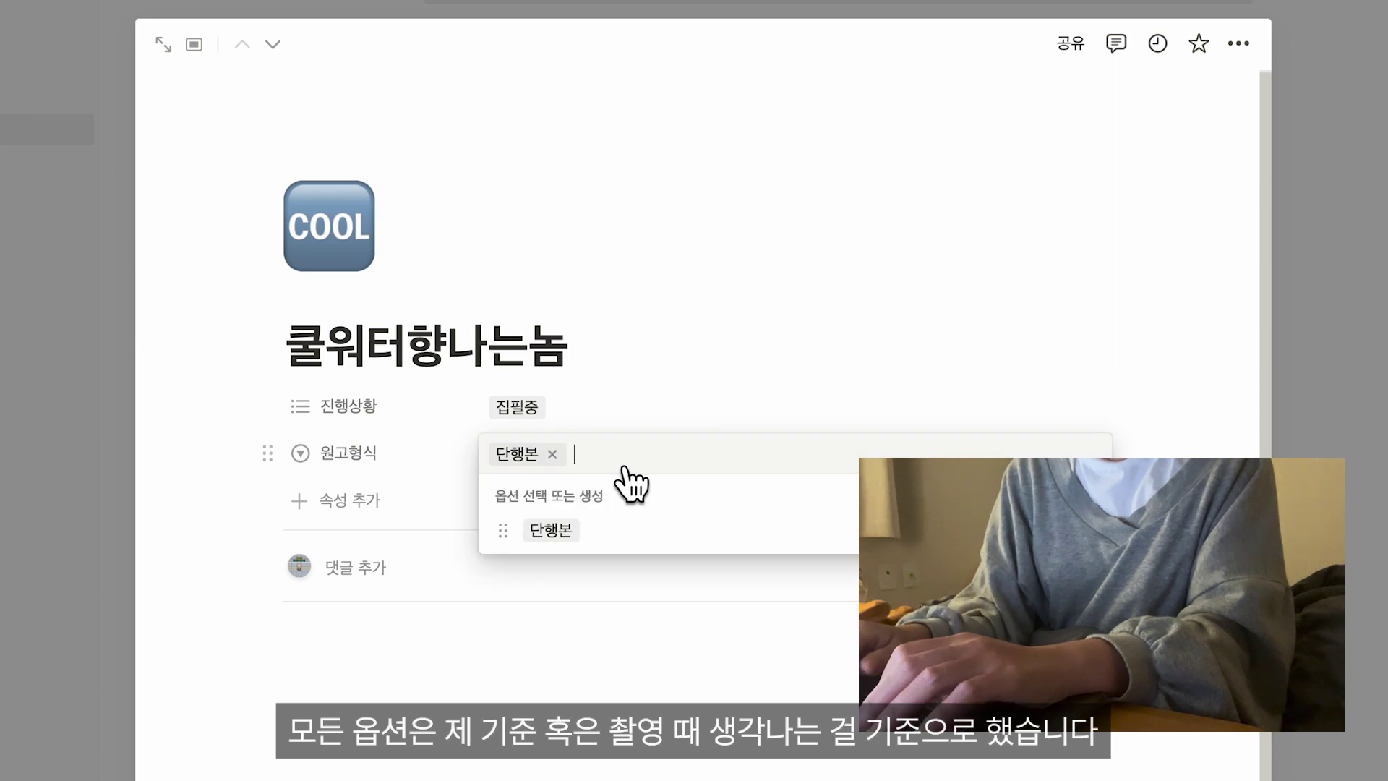
{"action": "type", "text": "초"}
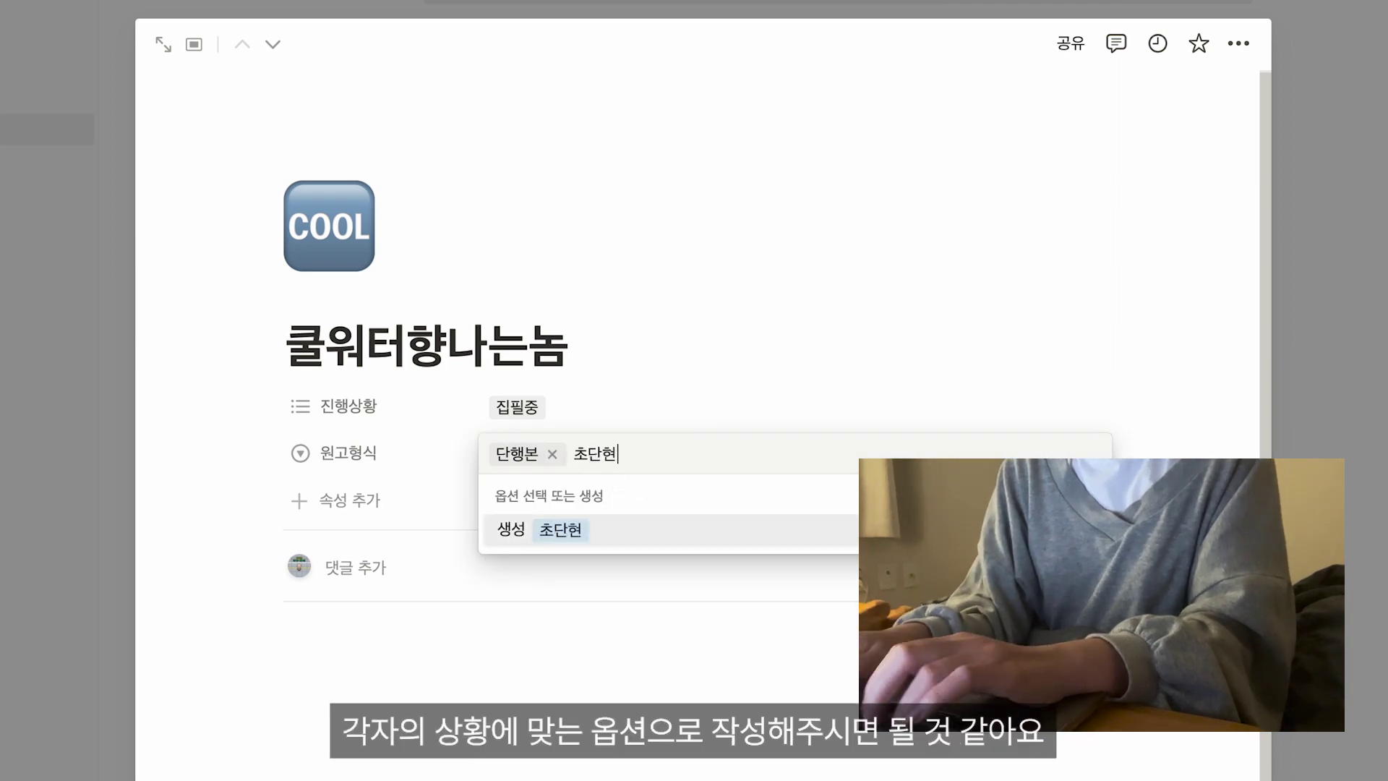
{"action": "type", "text": "단편"}
{"action": "key", "text": "Return"}
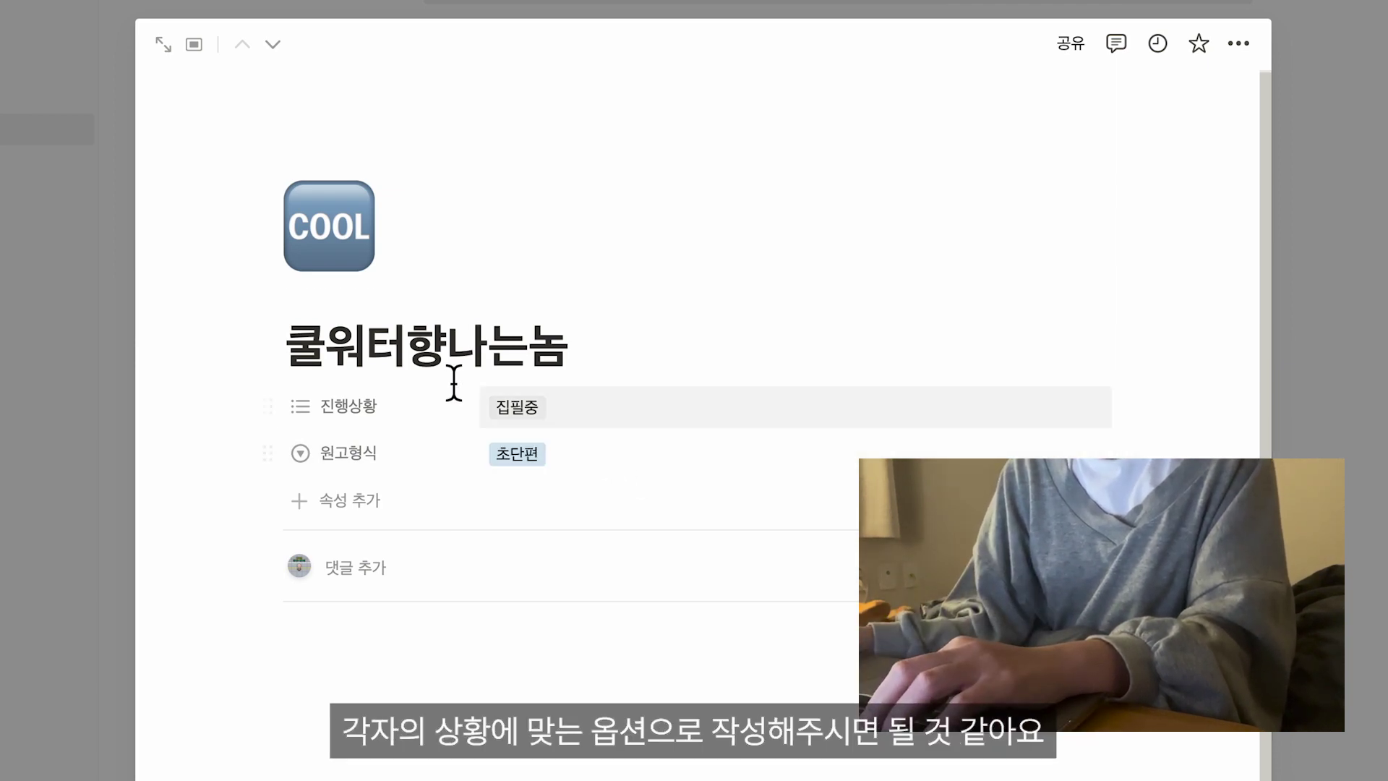
Create the option 유료연재 in the 원고형식 property and keep it as the page's value.
{"action": "left_click", "coordinate": [636, 468]}
{"action": "type", "text": "ㅇ"}
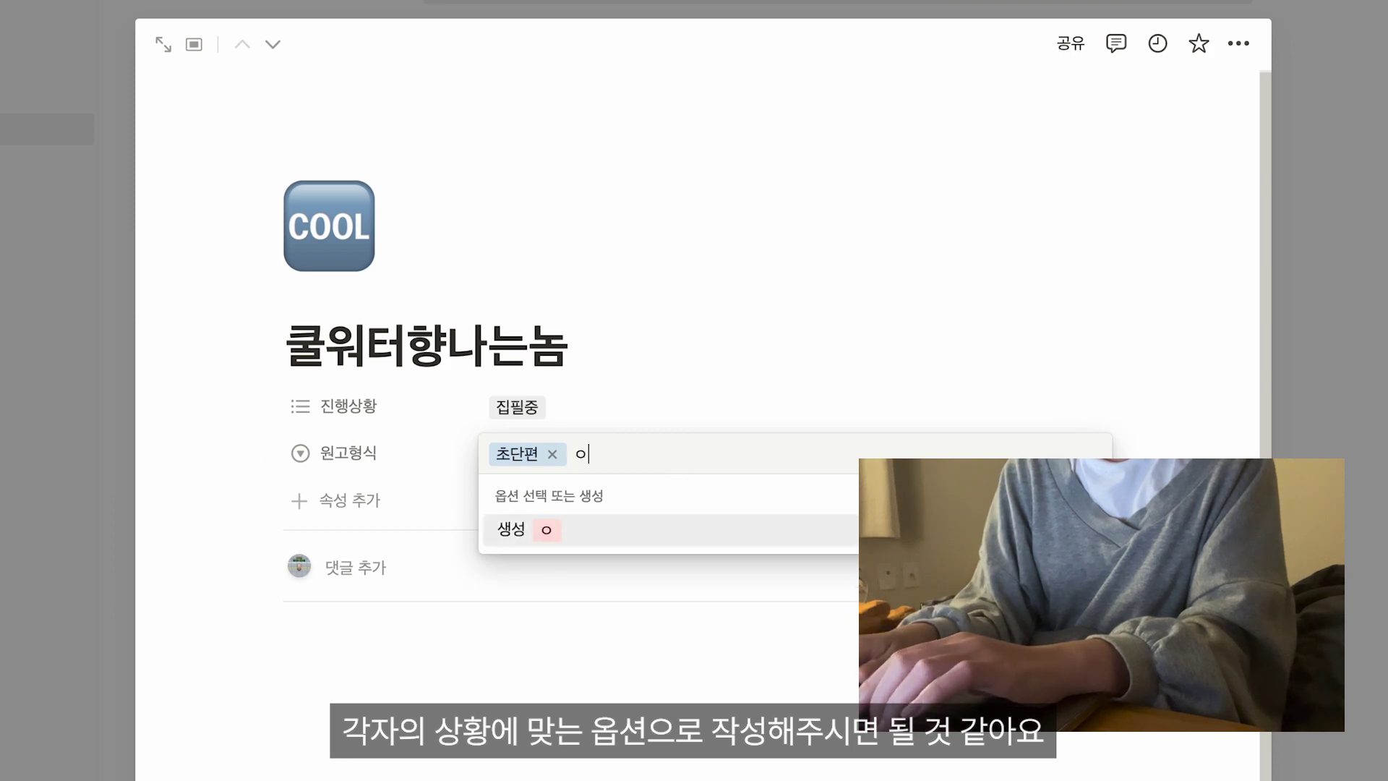
{"action": "type", "text": "료연재"}
{"action": "key", "text": "Return"}
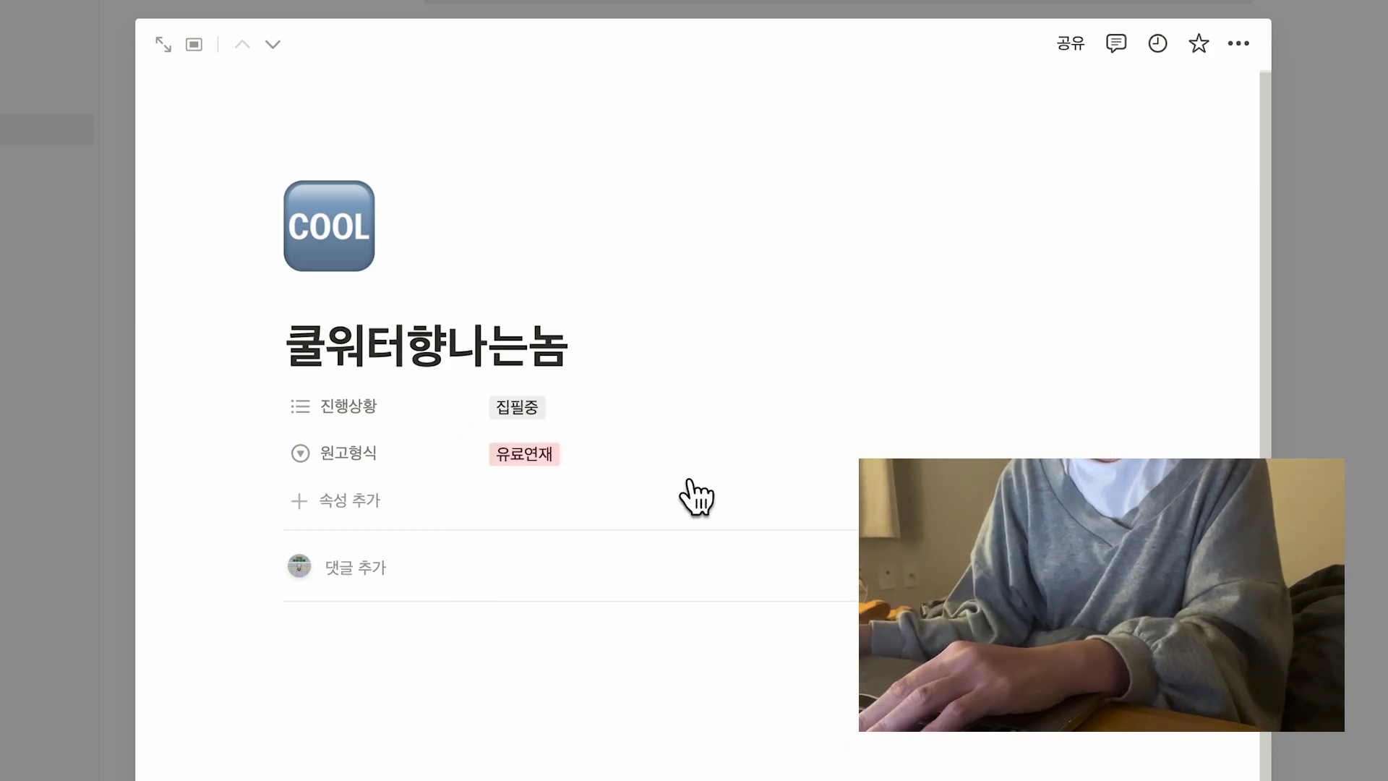
{"action": "left_click", "coordinate": [607, 463]}
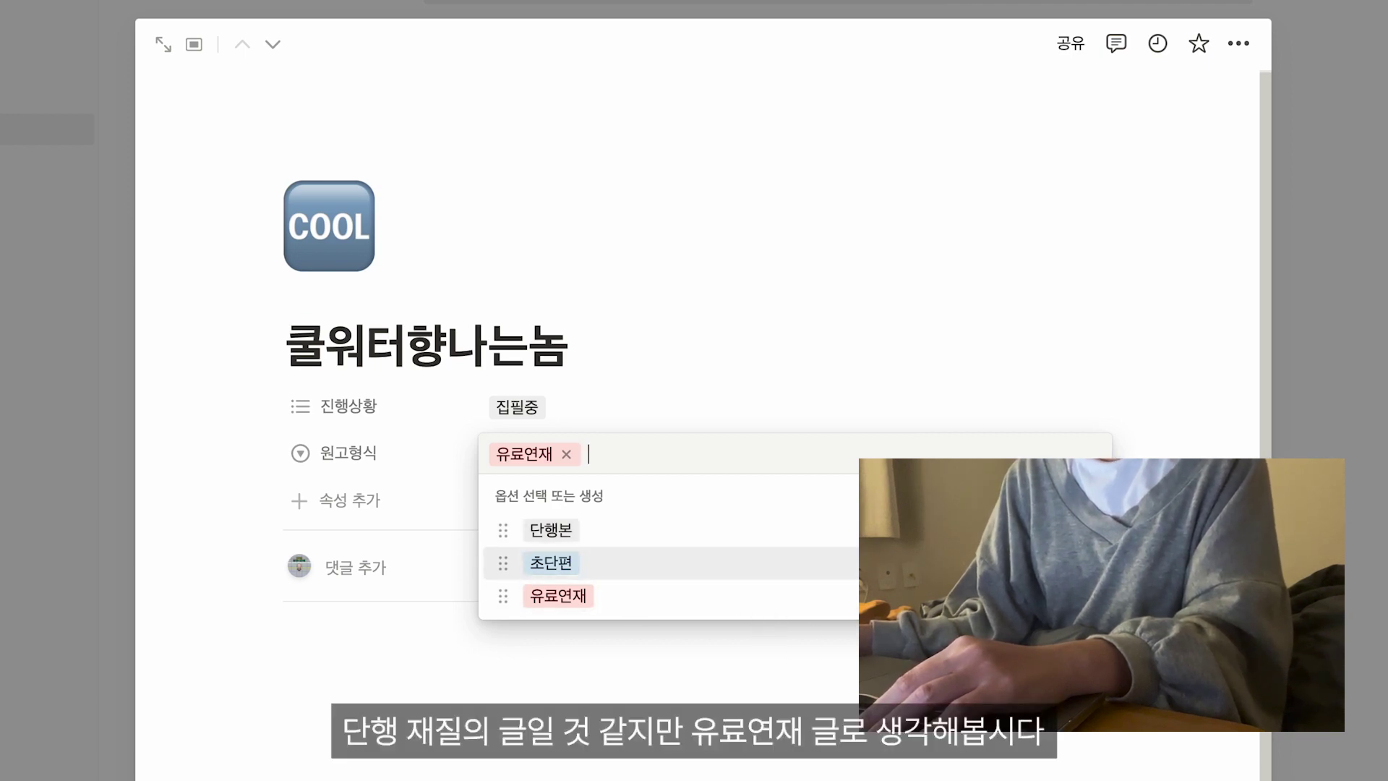
{"action": "left_click", "coordinate": [558, 587]}
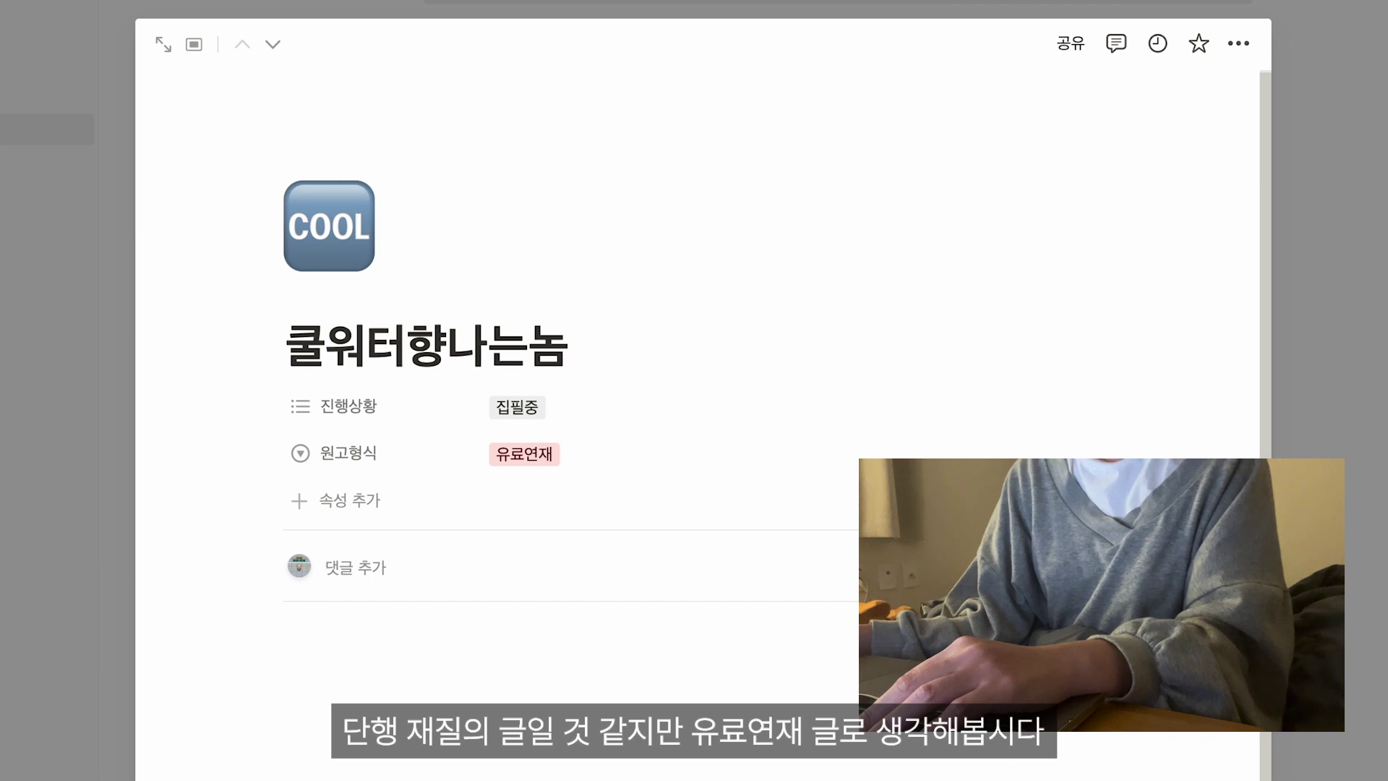
Replace 집필중 in the page's 진행상황 value with 완고 and 외전집필중.
{"action": "scroll", "coordinate": [889, 443], "scroll_direction": "down", "scroll_amount": 2}
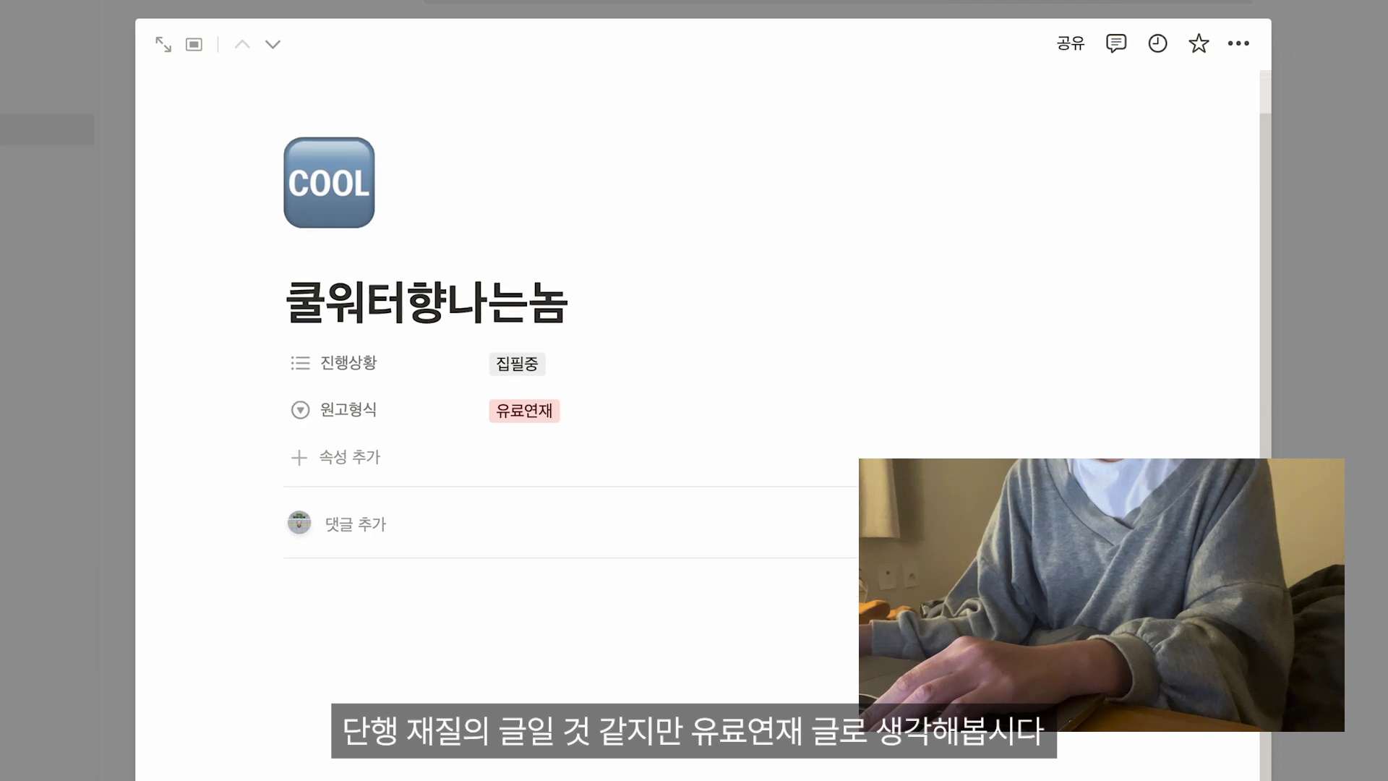
{"action": "left_click", "coordinate": [820, 408]}
{"action": "left_click", "coordinate": [782, 327]}
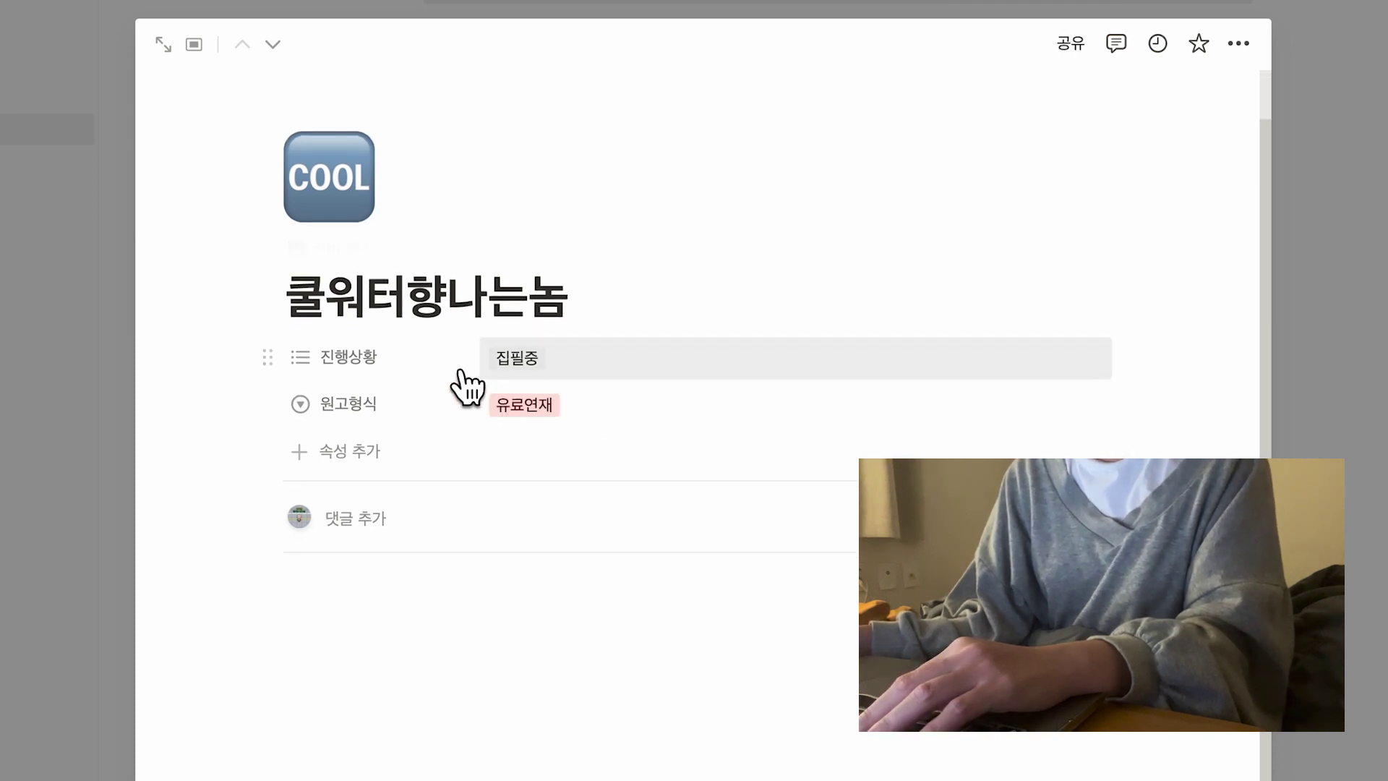
{"action": "left_click", "coordinate": [419, 362]}
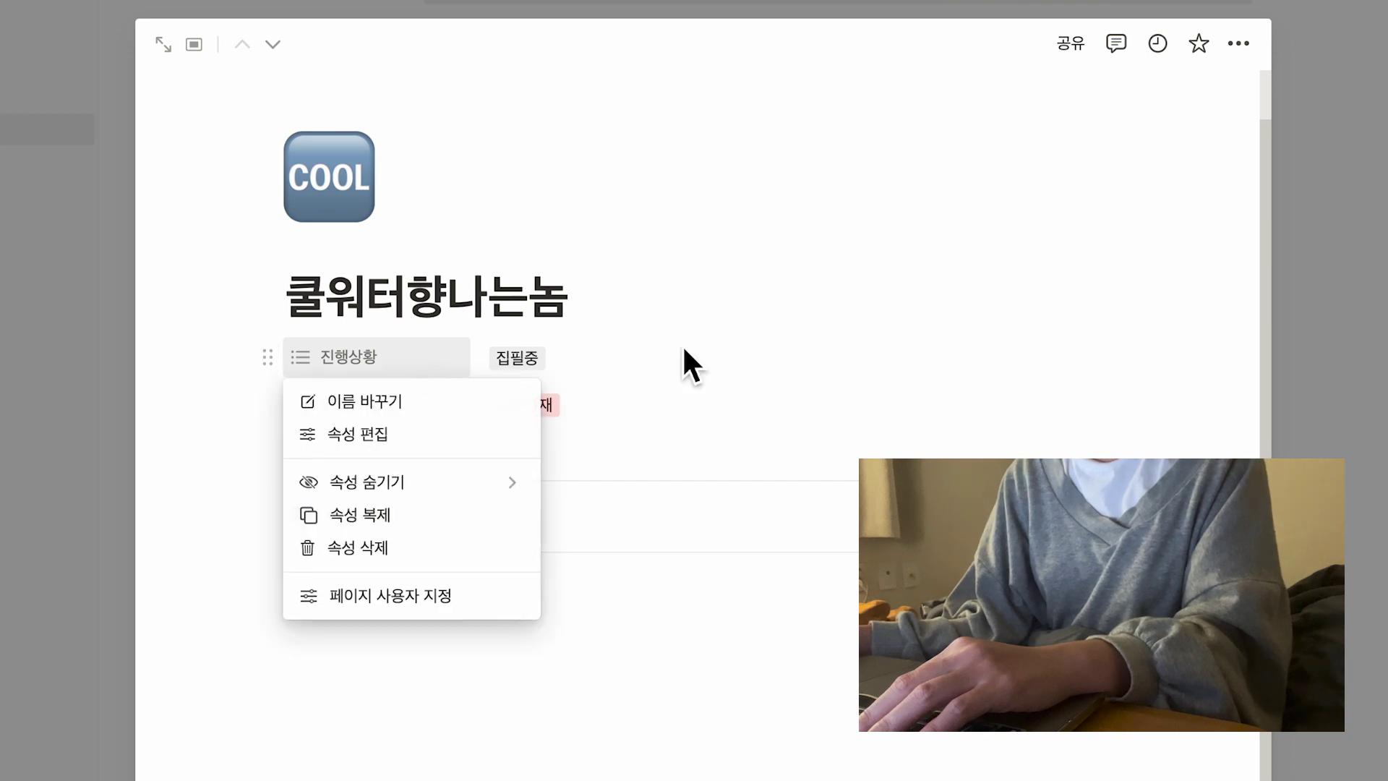
{"action": "left_click", "coordinate": [711, 322]}
{"action": "left_click", "coordinate": [519, 365]}
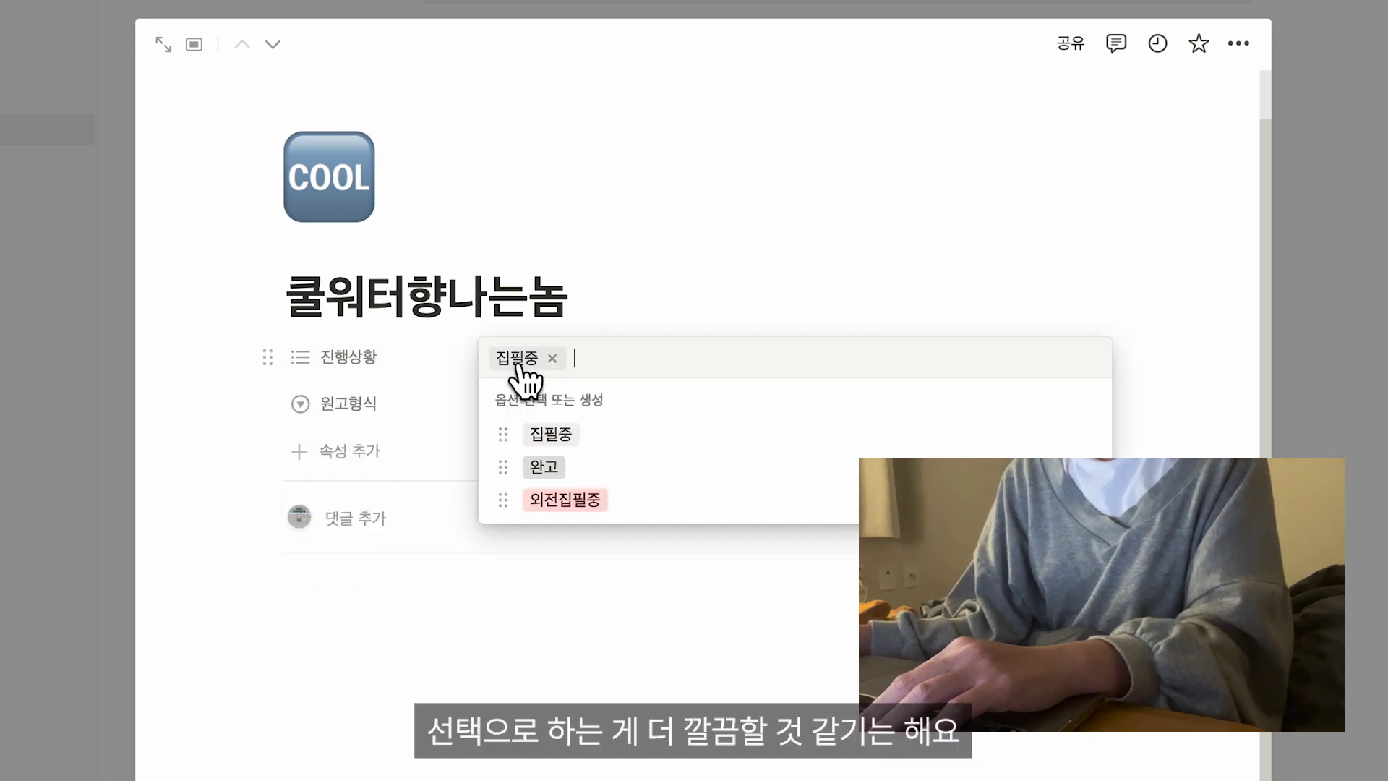
{"action": "left_click", "coordinate": [574, 468]}
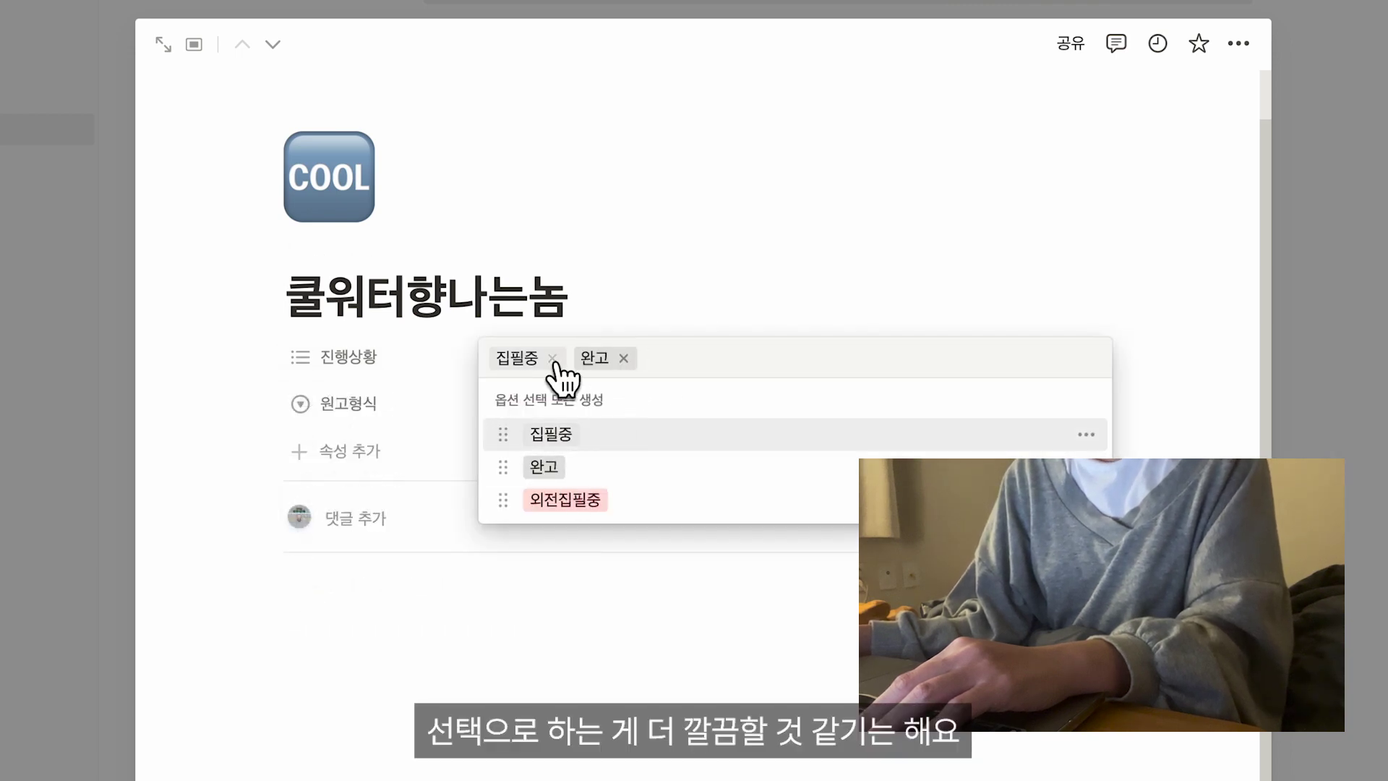
{"action": "left_click", "coordinate": [553, 358]}
{"action": "left_click", "coordinate": [609, 506]}
{"action": "left_click", "coordinate": [641, 605]}
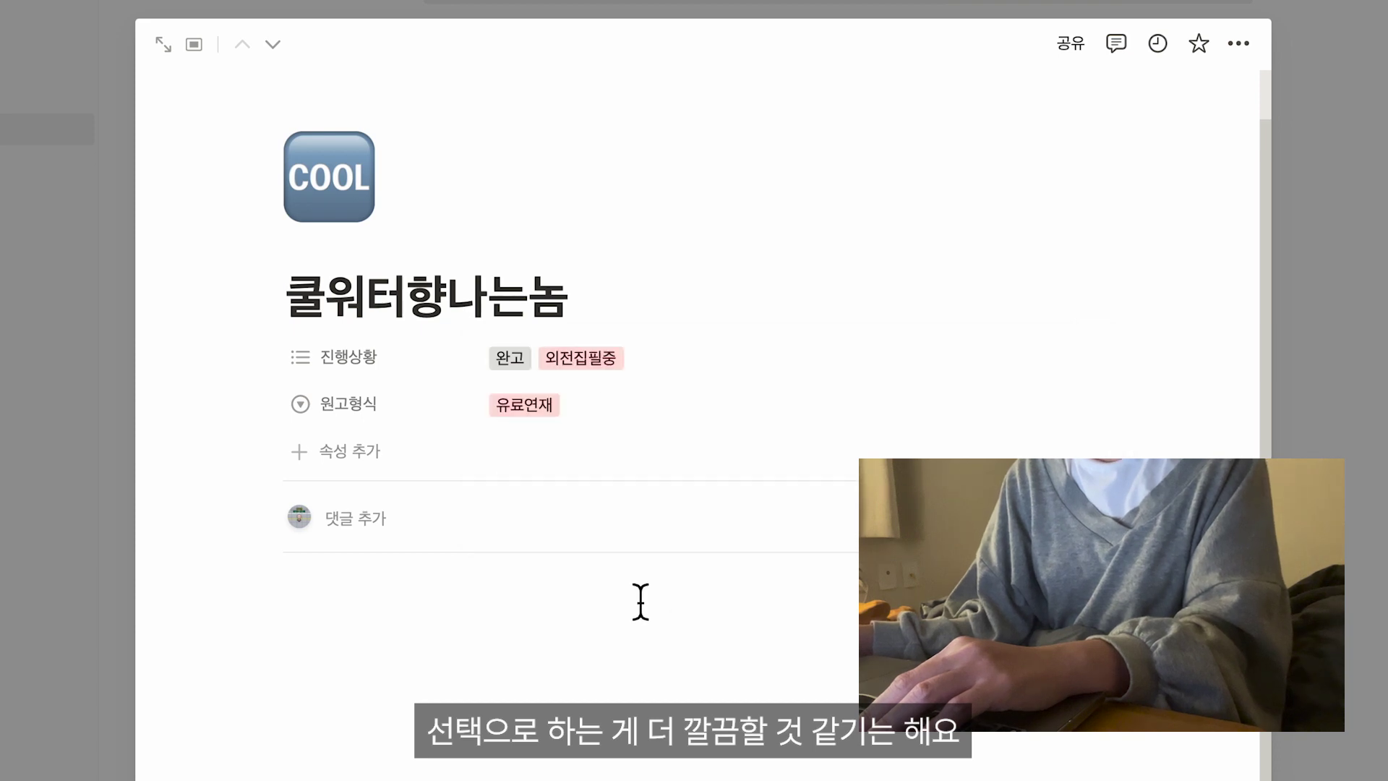
Add another 선택 property named 최초출간플랫폼 to the page.
{"action": "left_click", "coordinate": [680, 445]}
{"action": "left_click", "coordinate": [482, 611]}
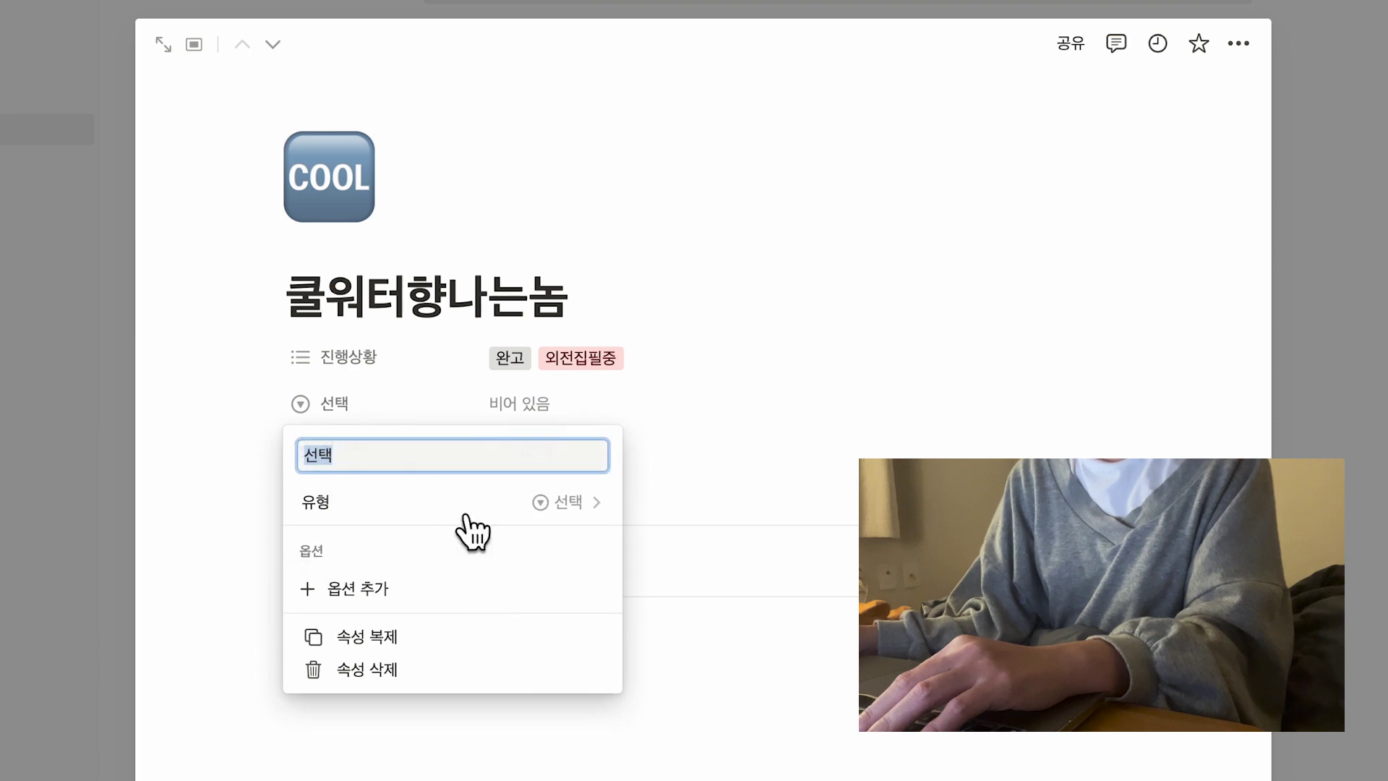
{"action": "type", "text": "ㅊ"}
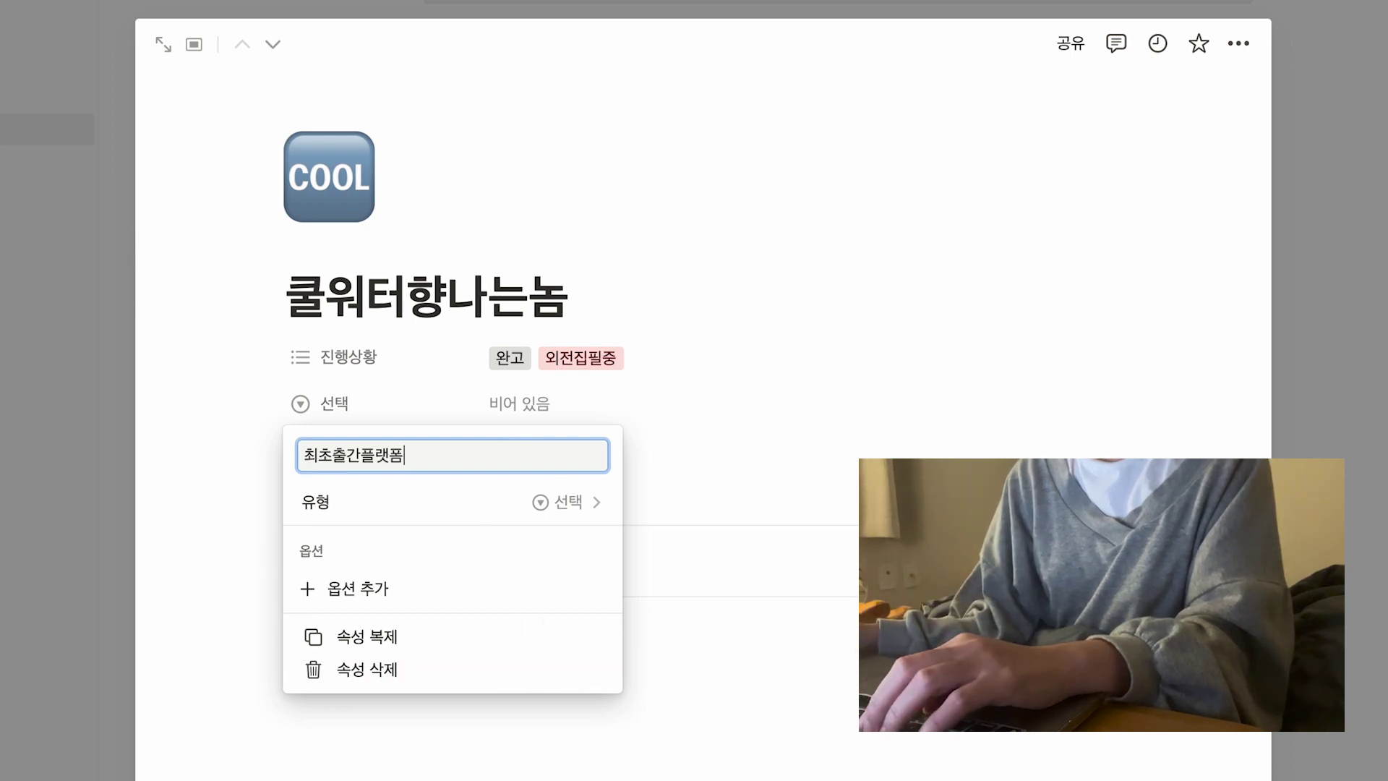
{"action": "key", "text": "Return"}
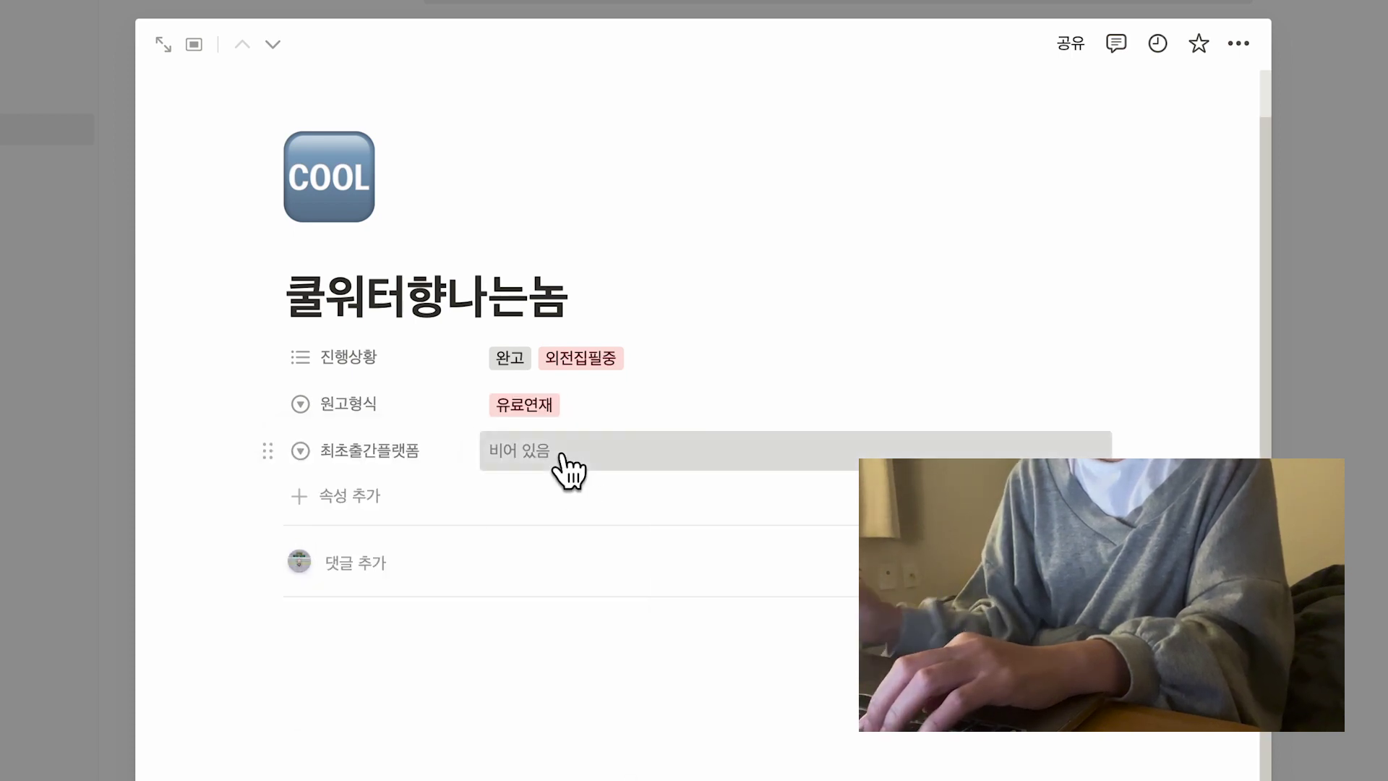
Create the options 리디북스 and 네이버시리즈 in the page's 최초출간플랫폼 property.
{"action": "left_click", "coordinate": [575, 465]}
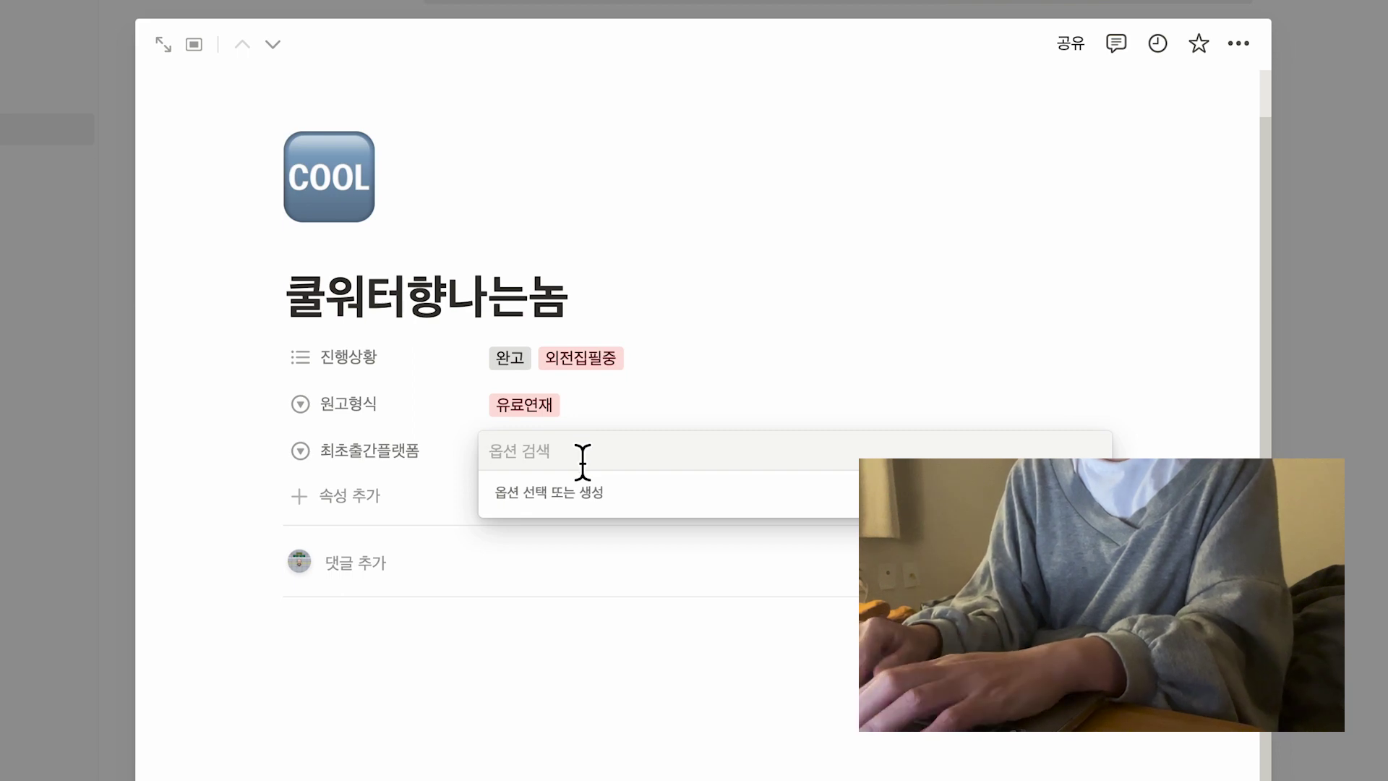
{"action": "type", "text": "리디북스"}
{"action": "key", "text": "Return"}
{"action": "type", "text": "ㄴㅔㅇㅣㅂㅓ"}
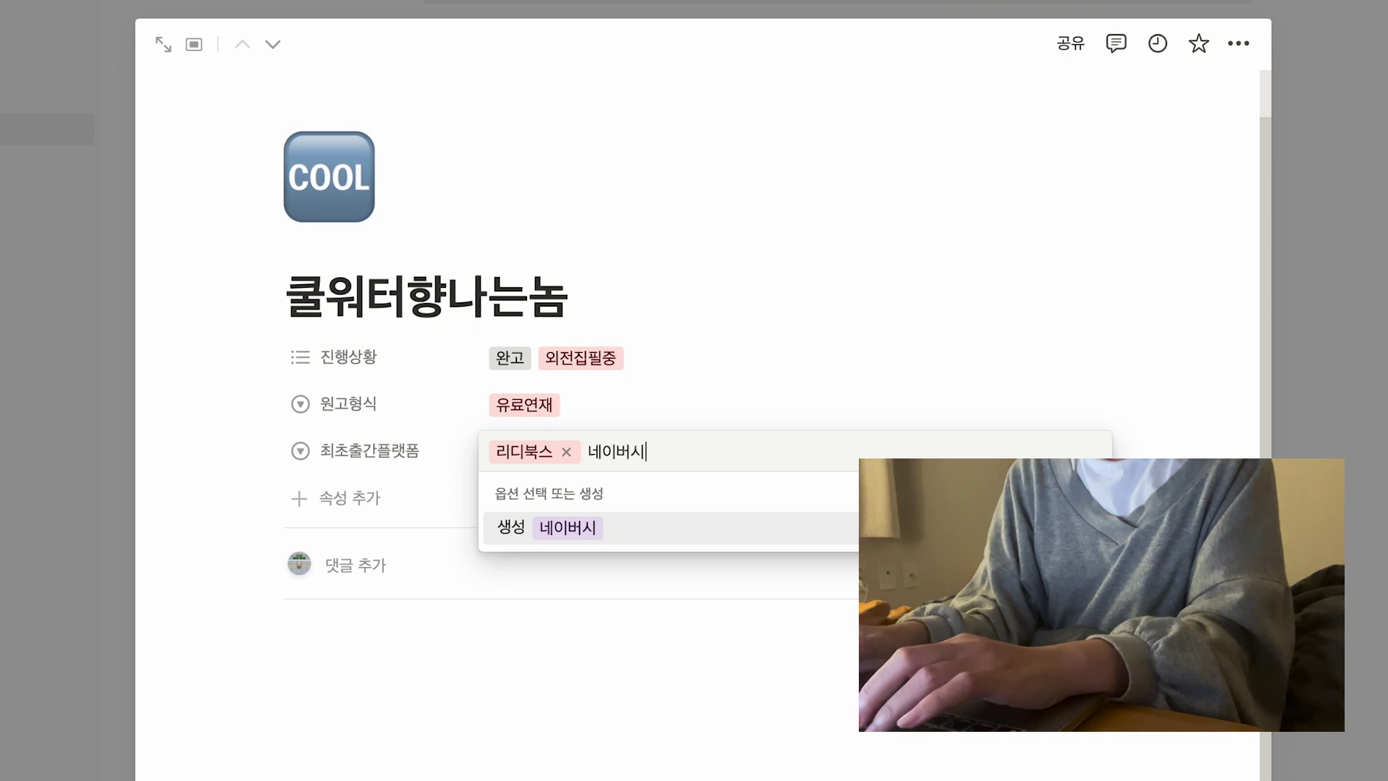
{"action": "type", "text": "시리즈"}
{"action": "key", "text": "Return"}
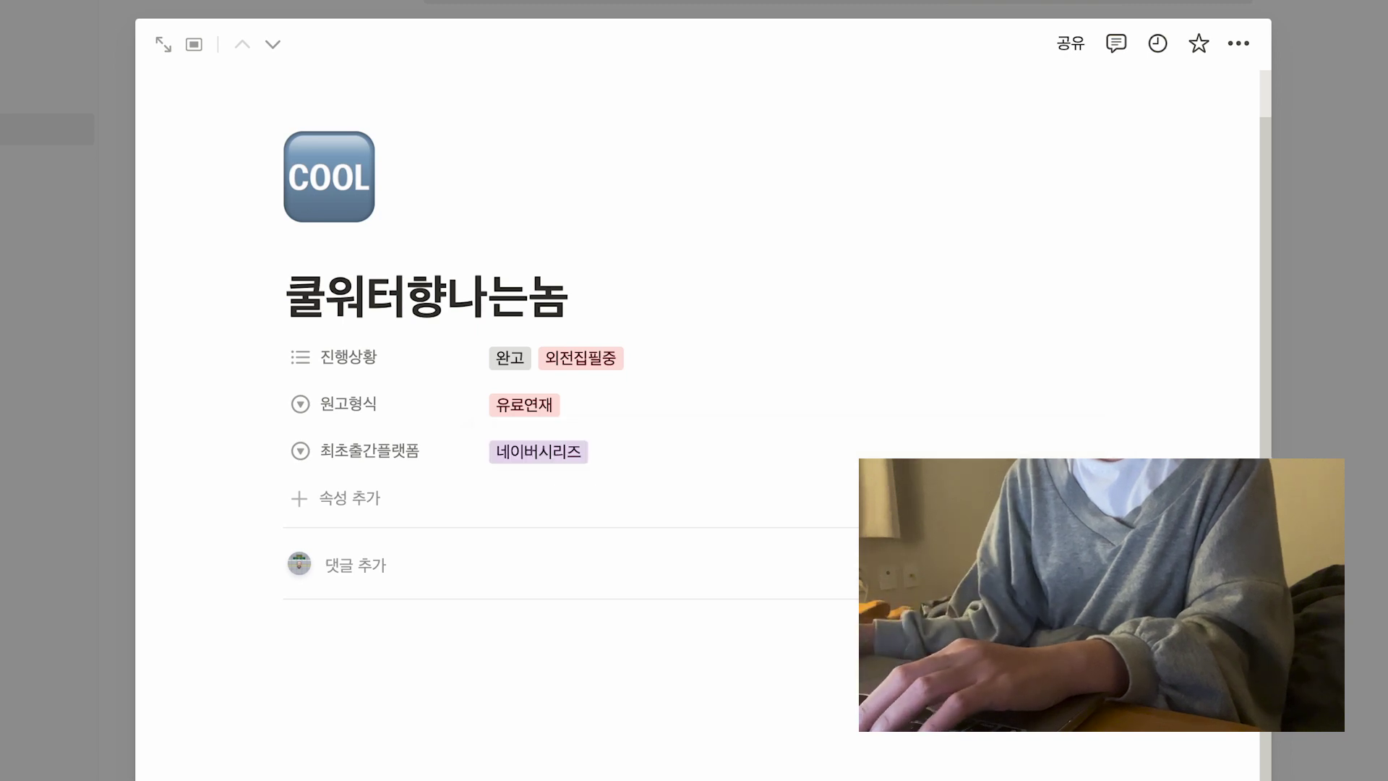
Create the options 카카오페이지 and 예스24 in the 최초출간플랫폼 property.
{"action": "left_click", "coordinate": [637, 452]}
{"action": "type", "text": "카카오페이지"}
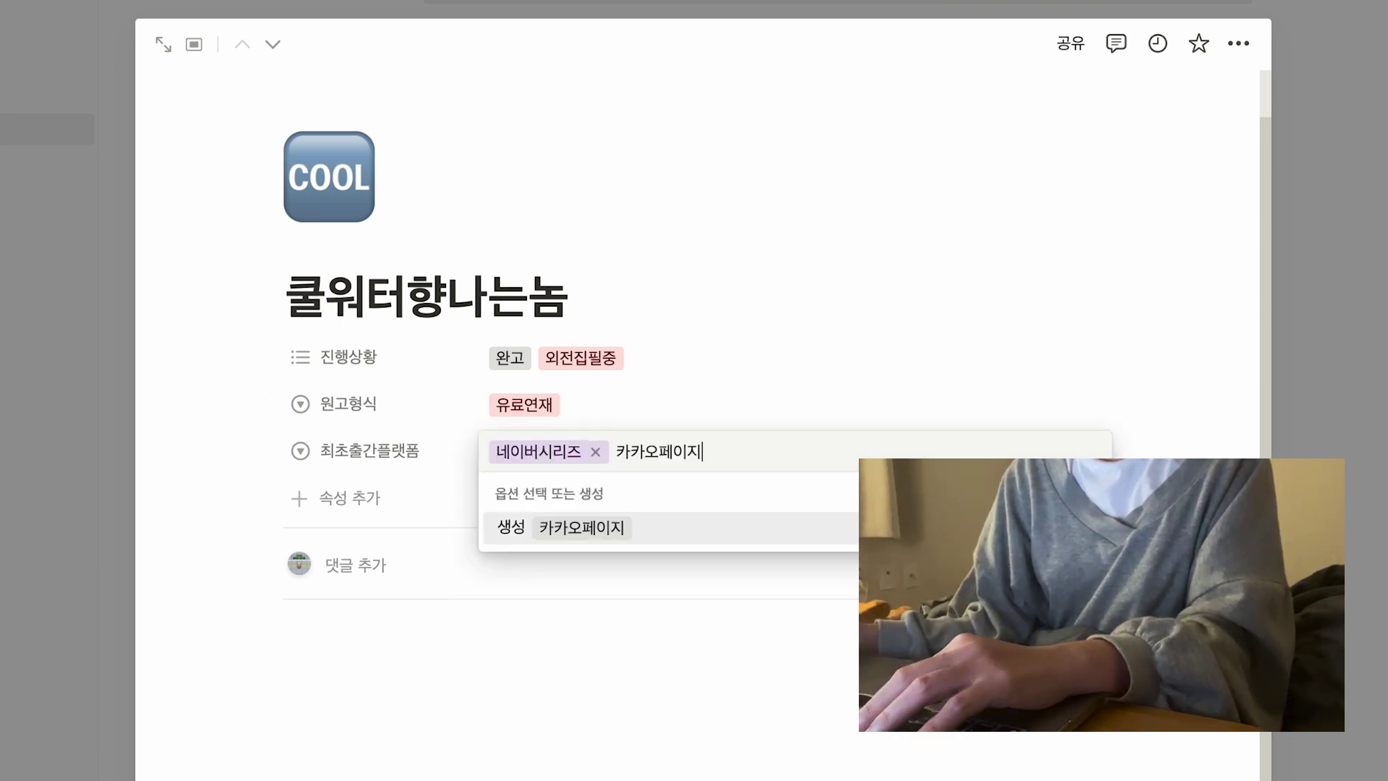
{"action": "key", "text": "Return"}
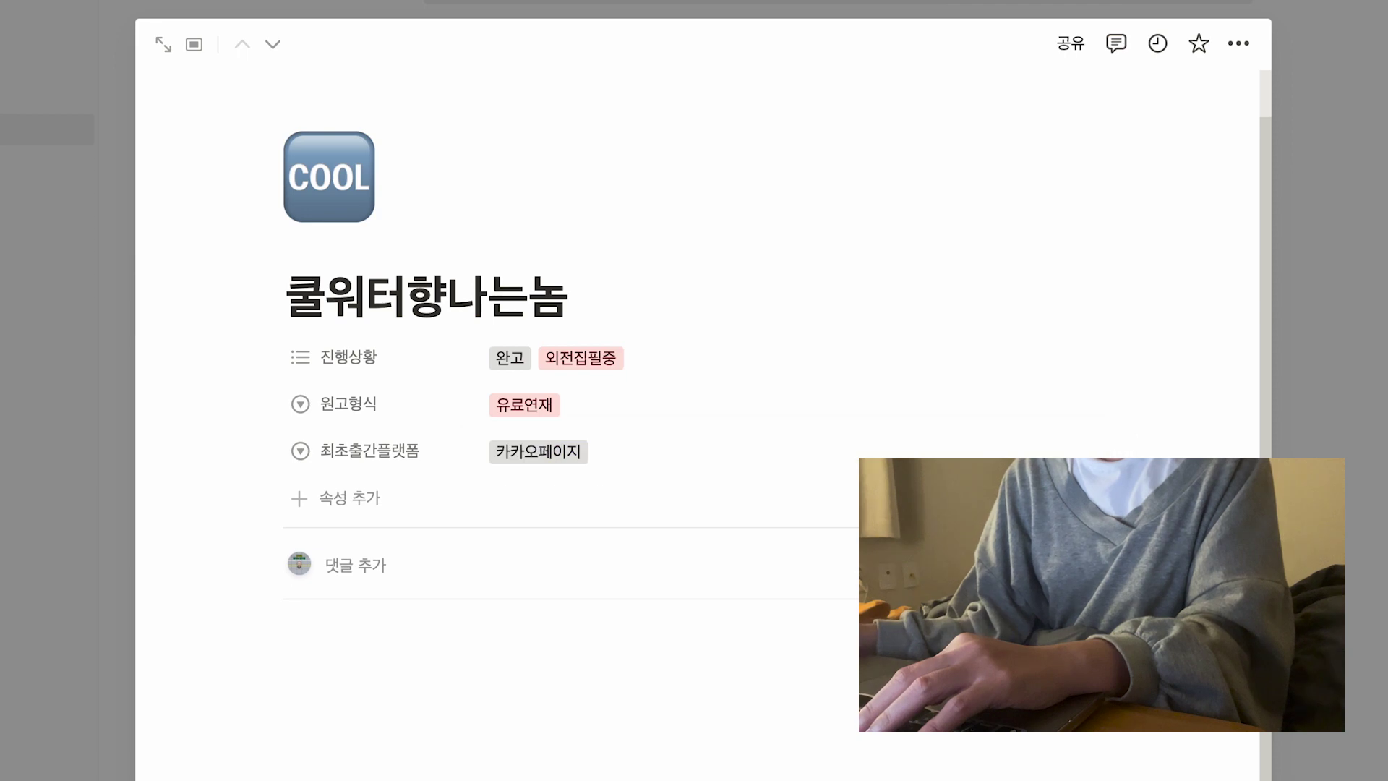
{"action": "left_click", "coordinate": [635, 455]}
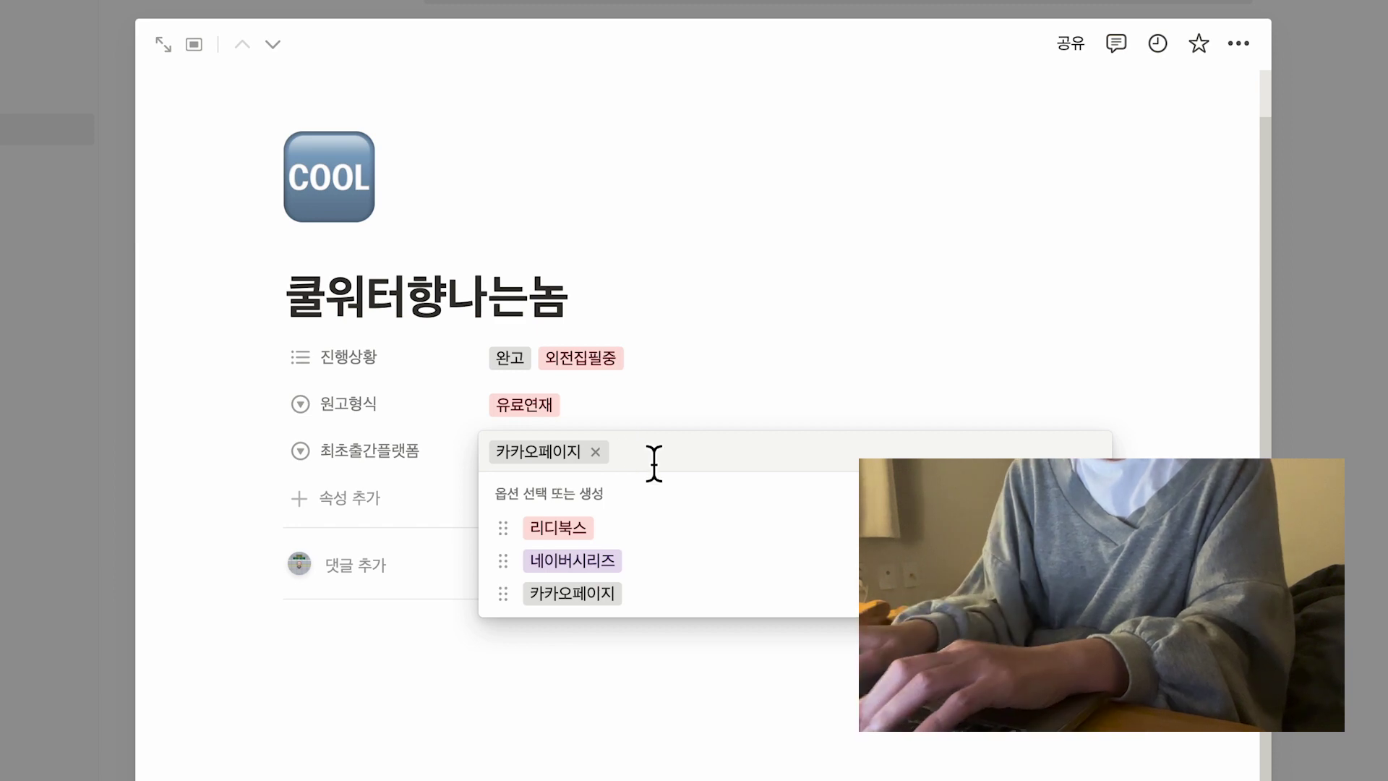
{"action": "type", "text": "예스24"}
{"action": "key", "text": "Return"}
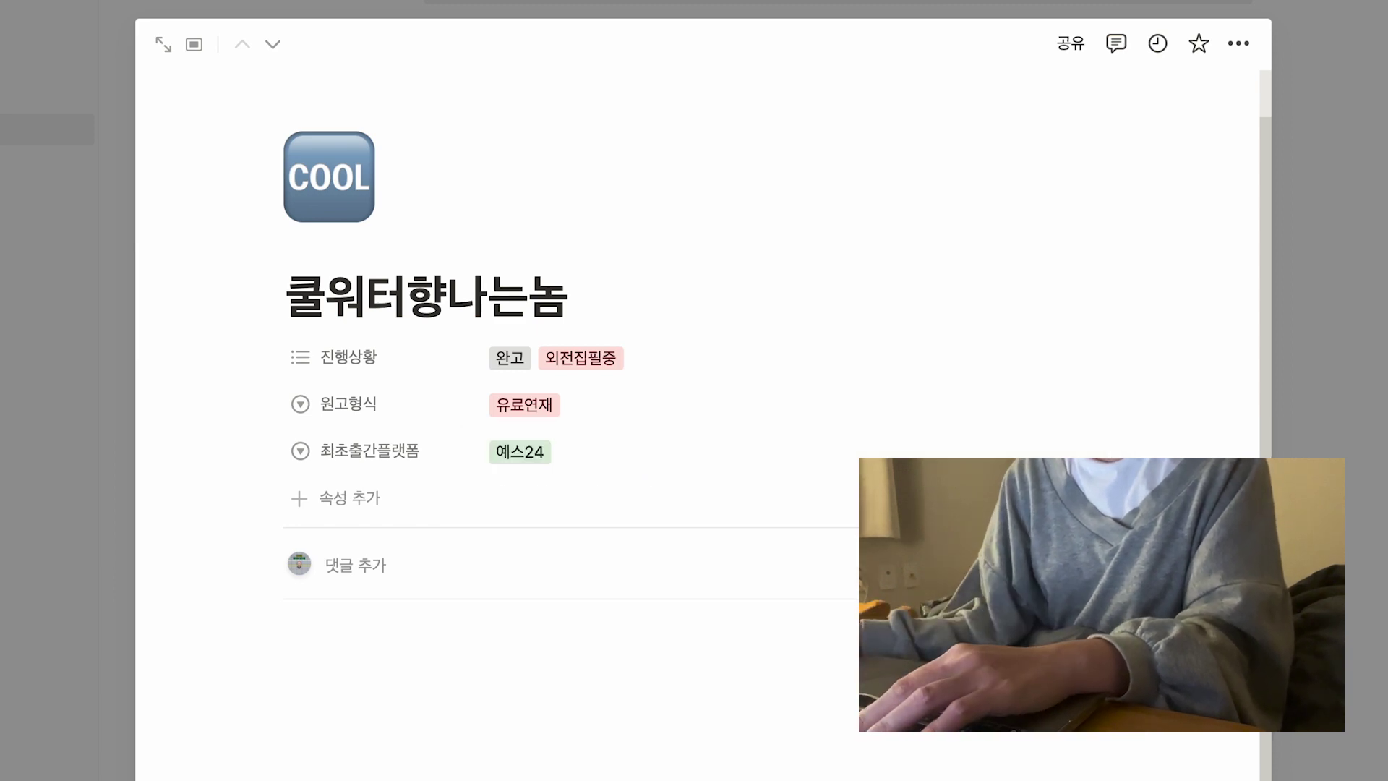
Create the options 교보문고 and 원스토리 in the 최초출간플랫폼 property.
{"action": "left_click", "coordinate": [643, 461]}
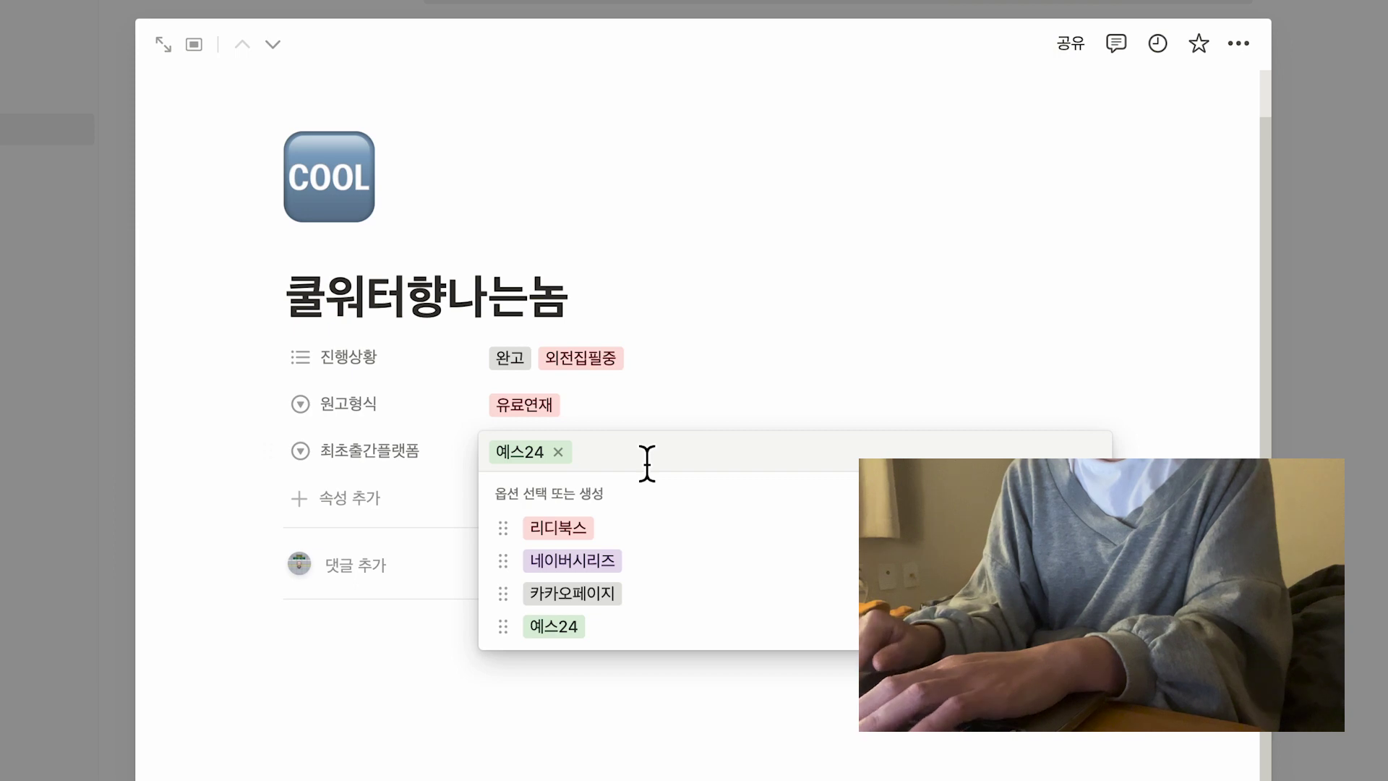
{"action": "type", "text": "교보문고"}
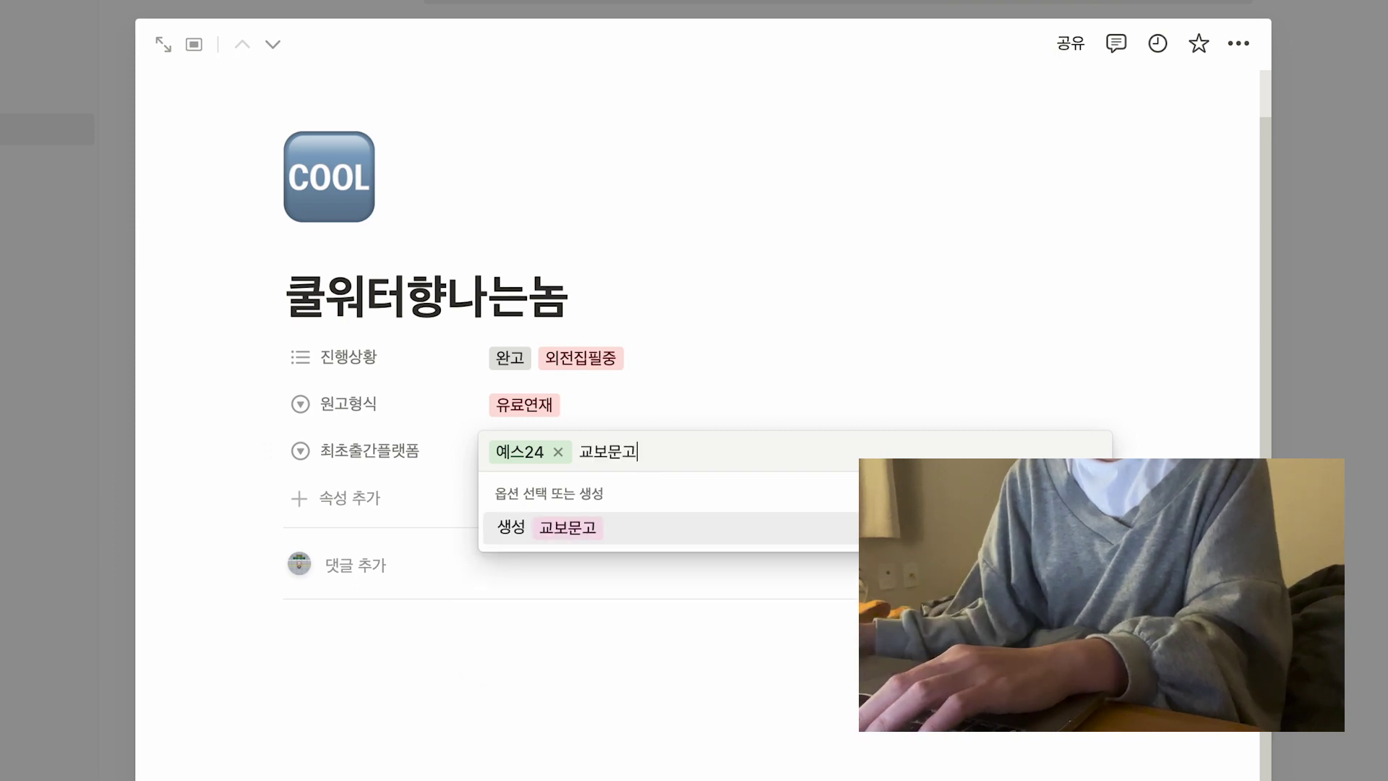
{"action": "key", "text": "Return"}
{"action": "left_click", "coordinate": [648, 465]}
{"action": "type", "text": "원"}
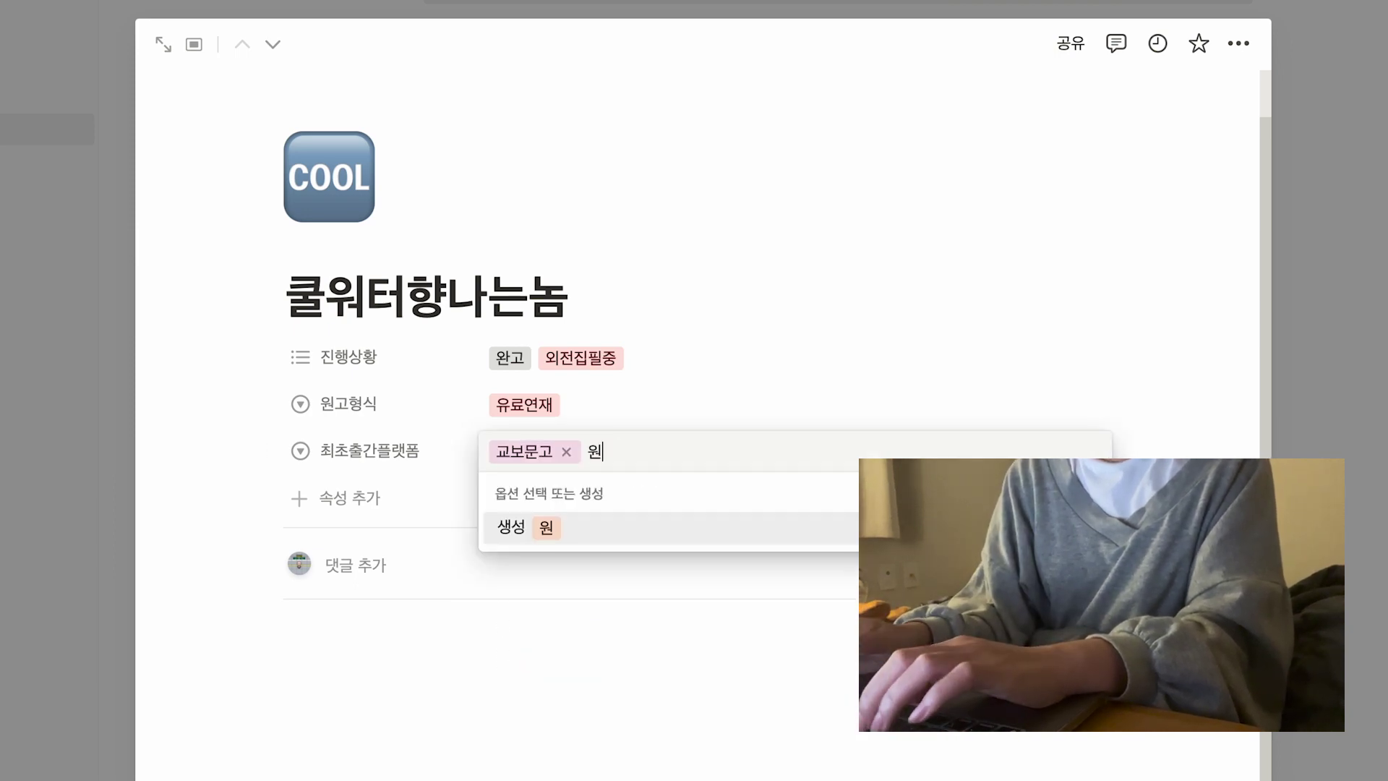
{"action": "type", "text": "스토리"}
{"action": "key", "text": "Return"}
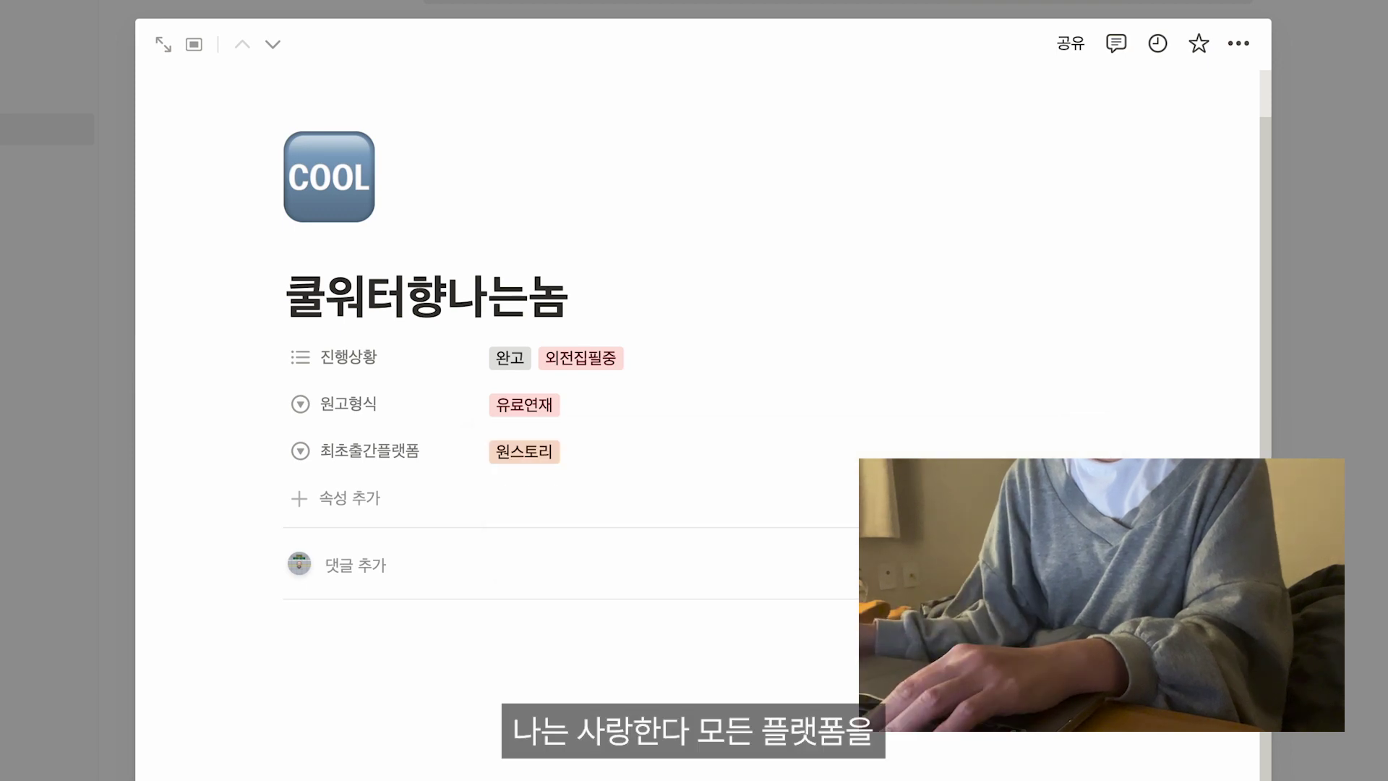
Set the page's 최초출간플랫폼 property to 카카오페이지.
{"action": "left_click", "coordinate": [571, 463]}
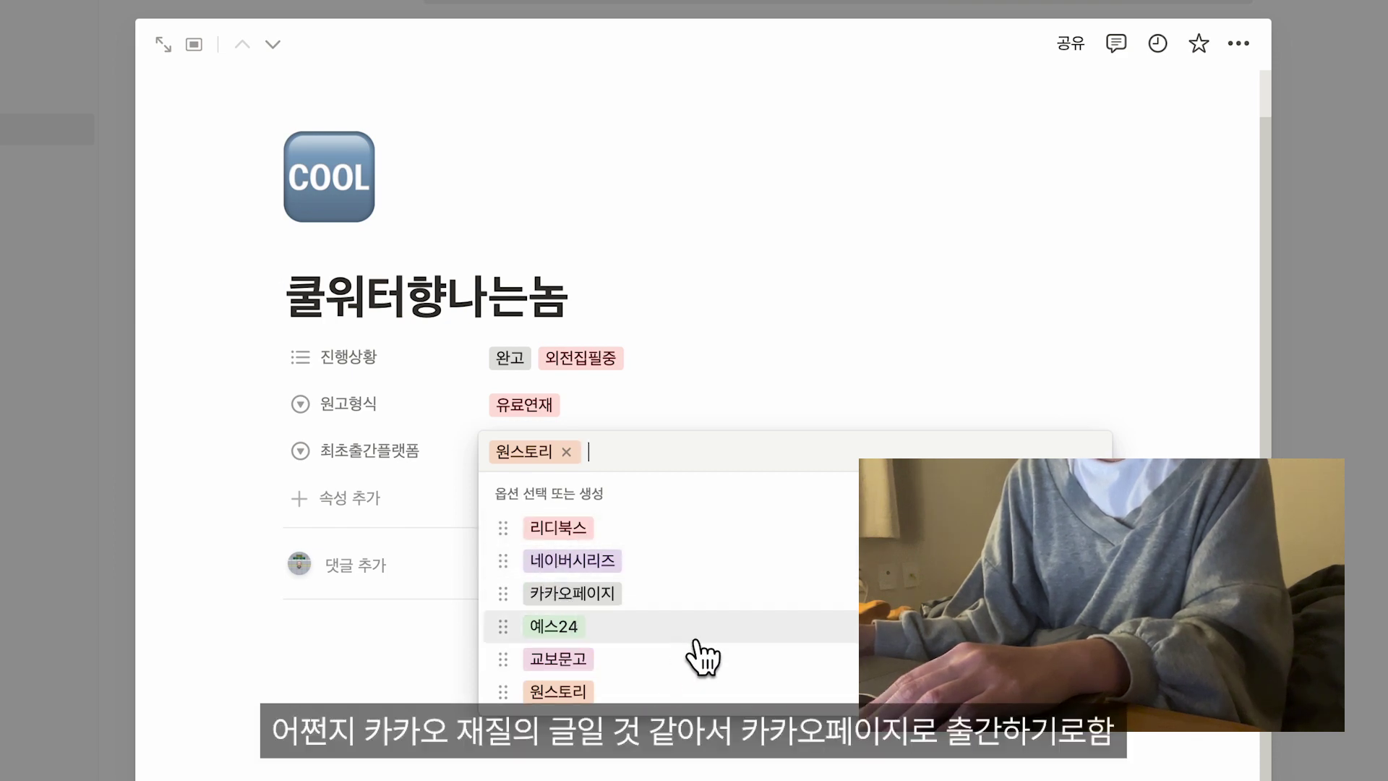
{"action": "key", "text": "Up"}
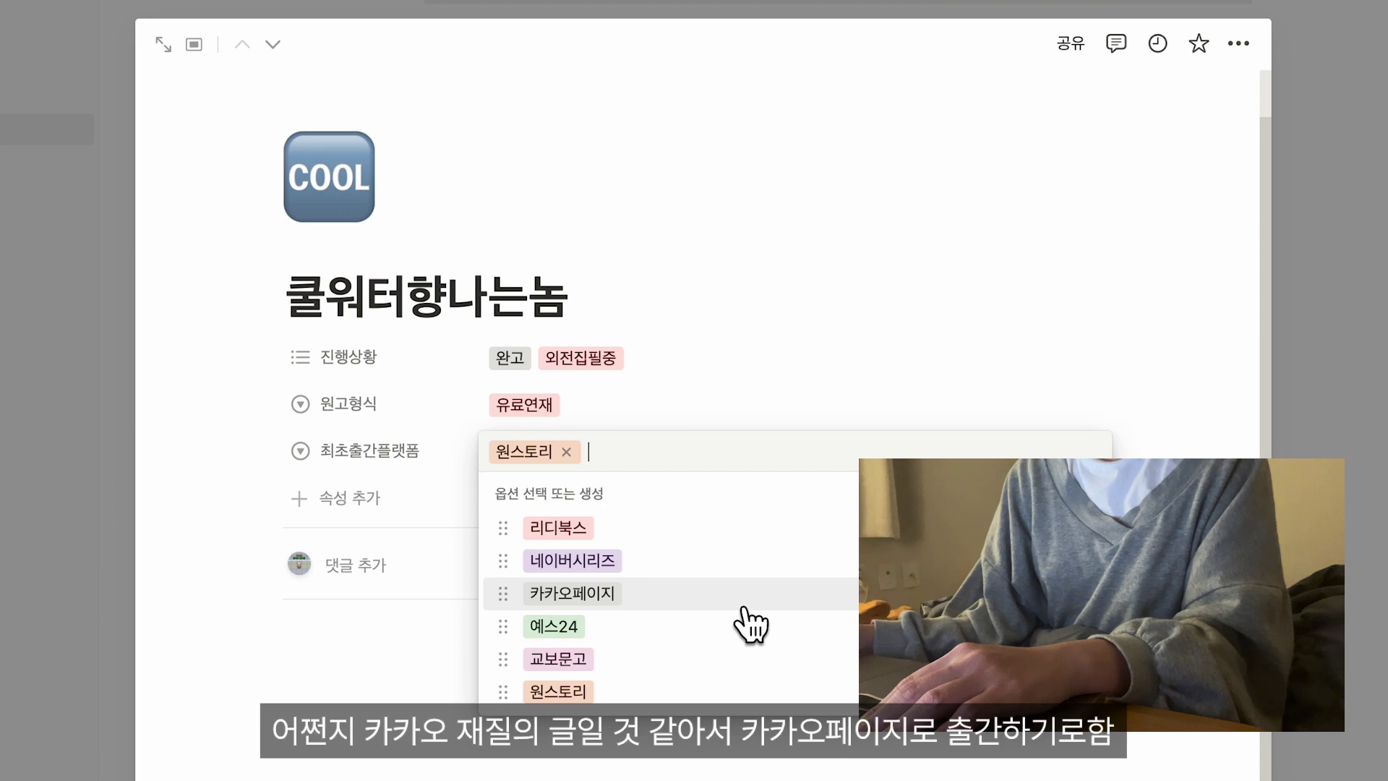
{"action": "key", "text": "Return"}
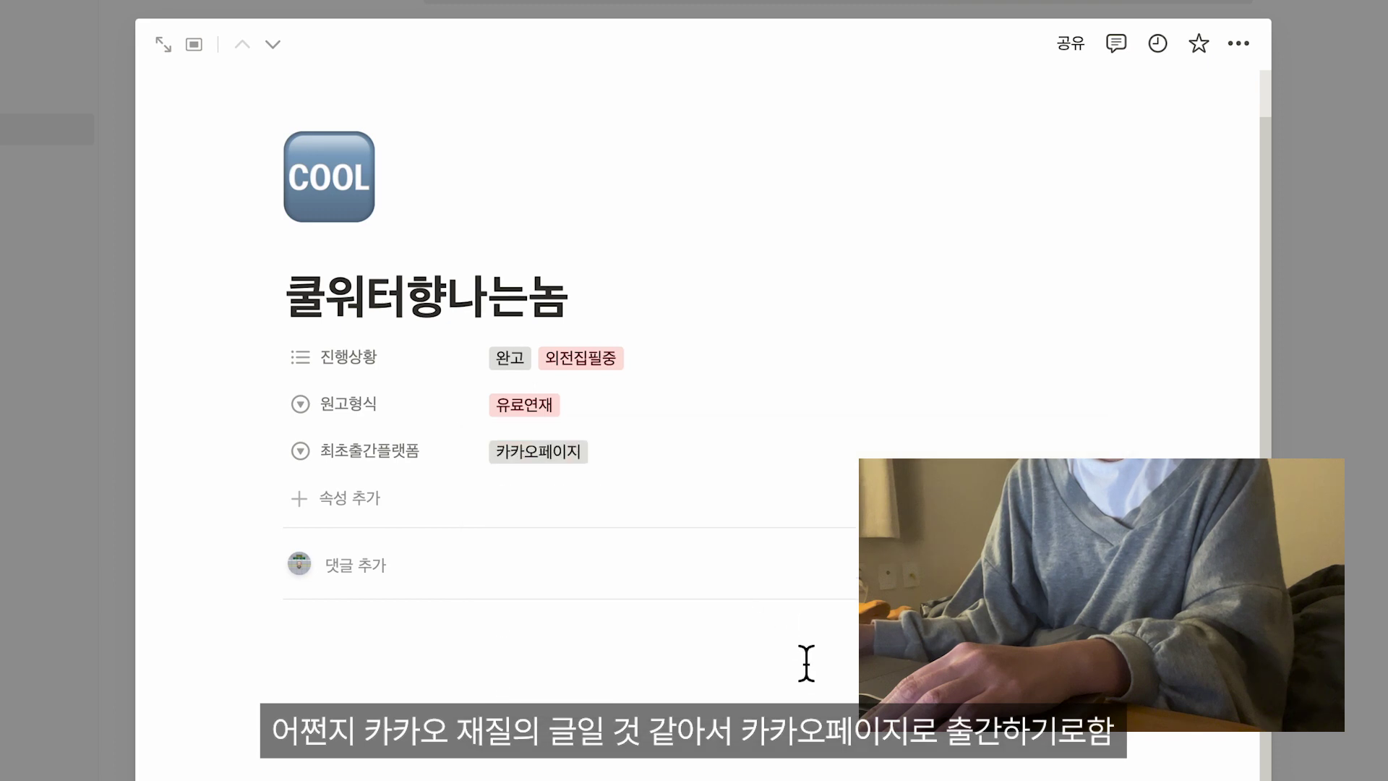
Recolor the 최초출간플랫폼 options, making 리디북스 blue (파란색) and 네이버시리즈 green (초록색).
{"action": "left_click", "coordinate": [582, 466]}
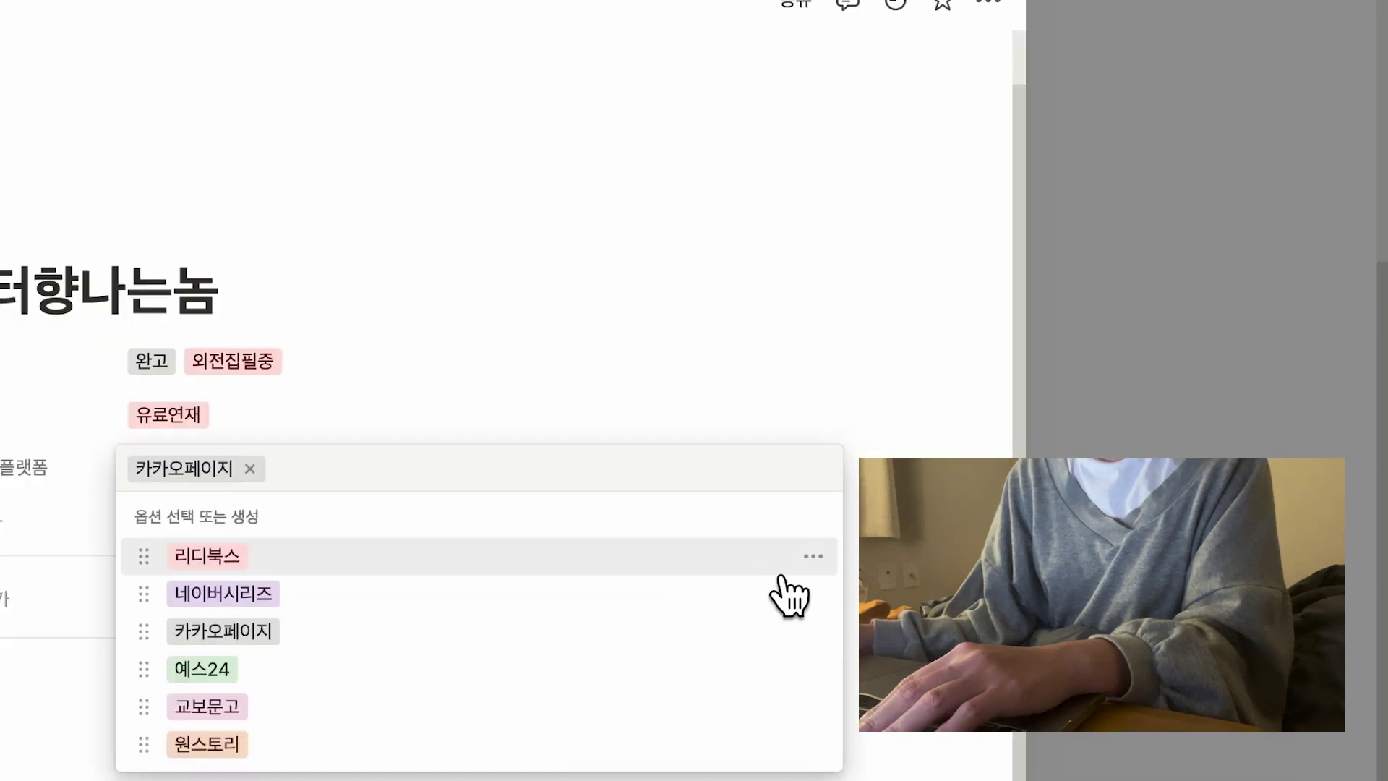
{"action": "left_click", "coordinate": [812, 555]}
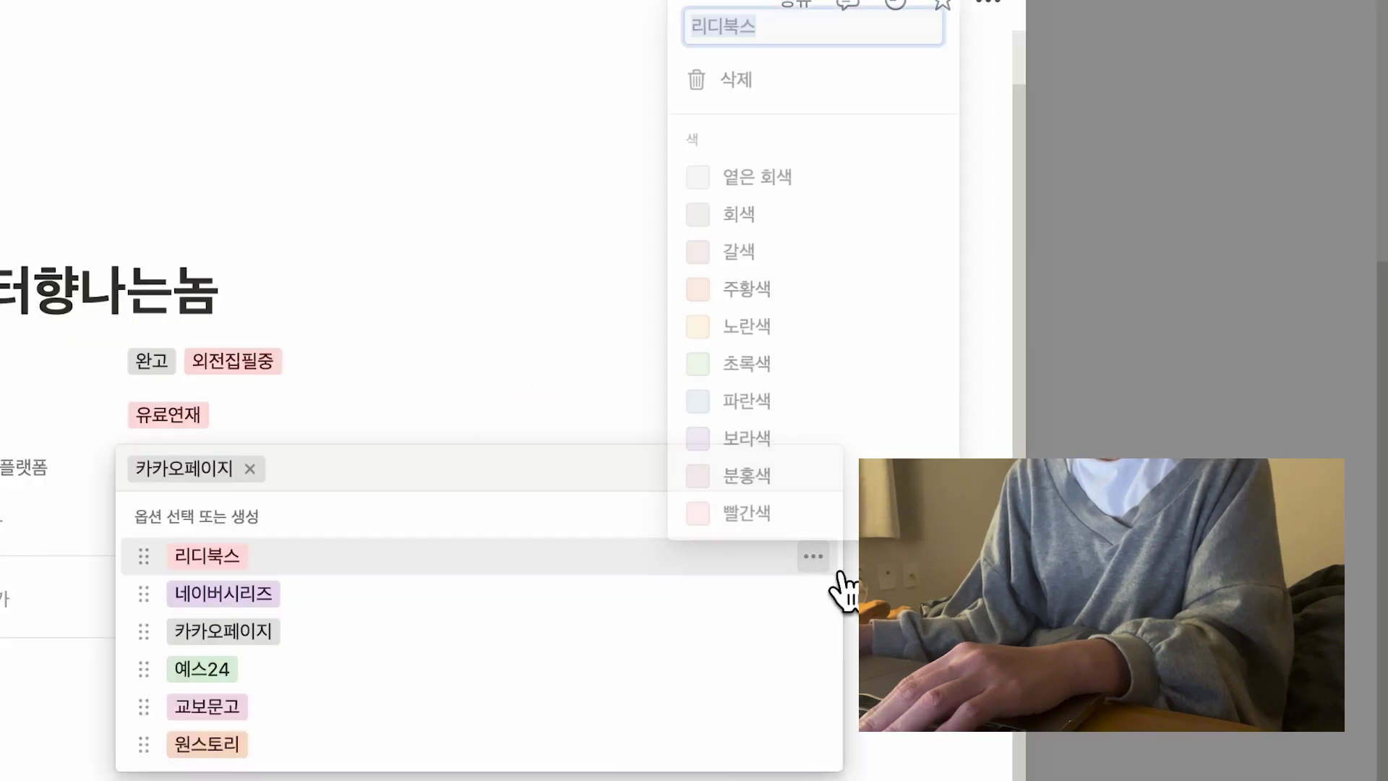
{"action": "left_click", "coordinate": [799, 402]}
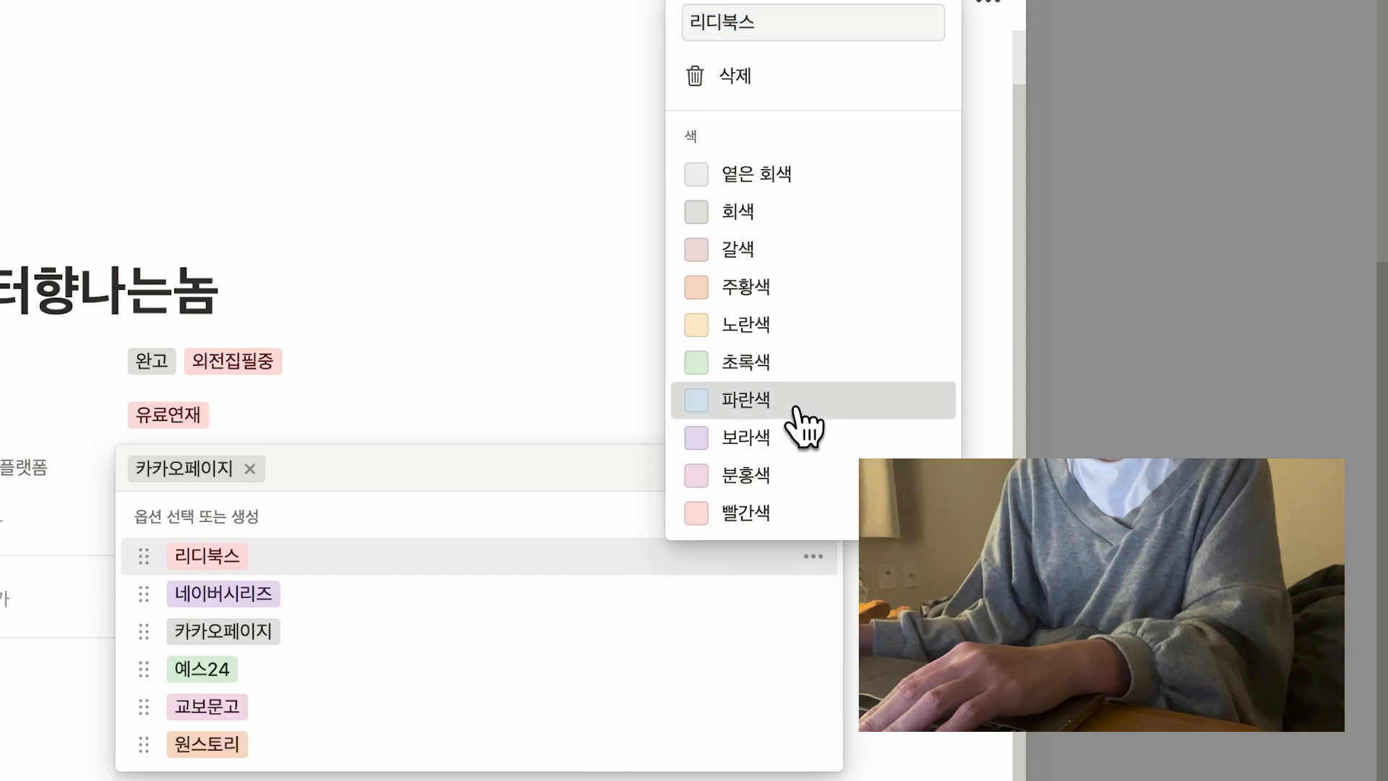
{"action": "left_click", "coordinate": [827, 610]}
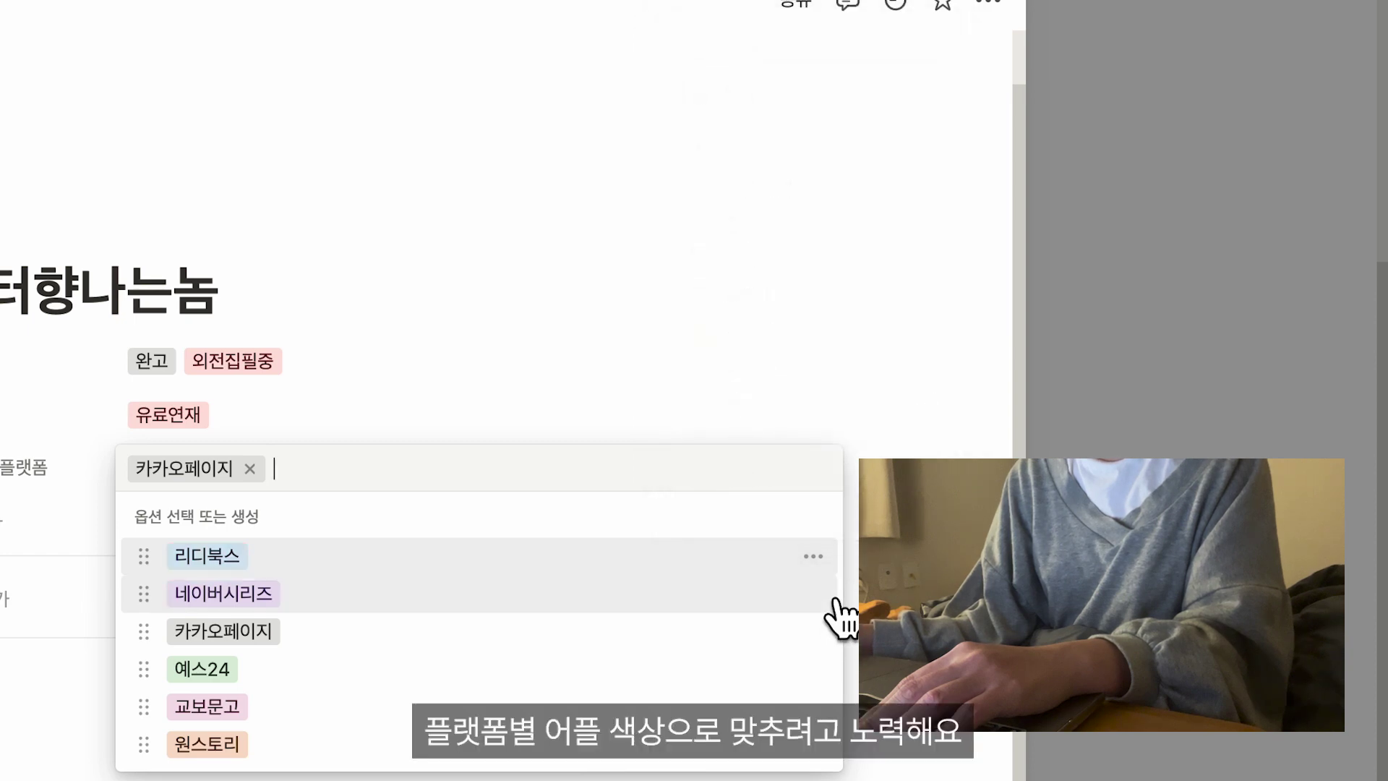
{"action": "left_click", "coordinate": [816, 594]}
{"action": "left_click", "coordinate": [836, 432]}
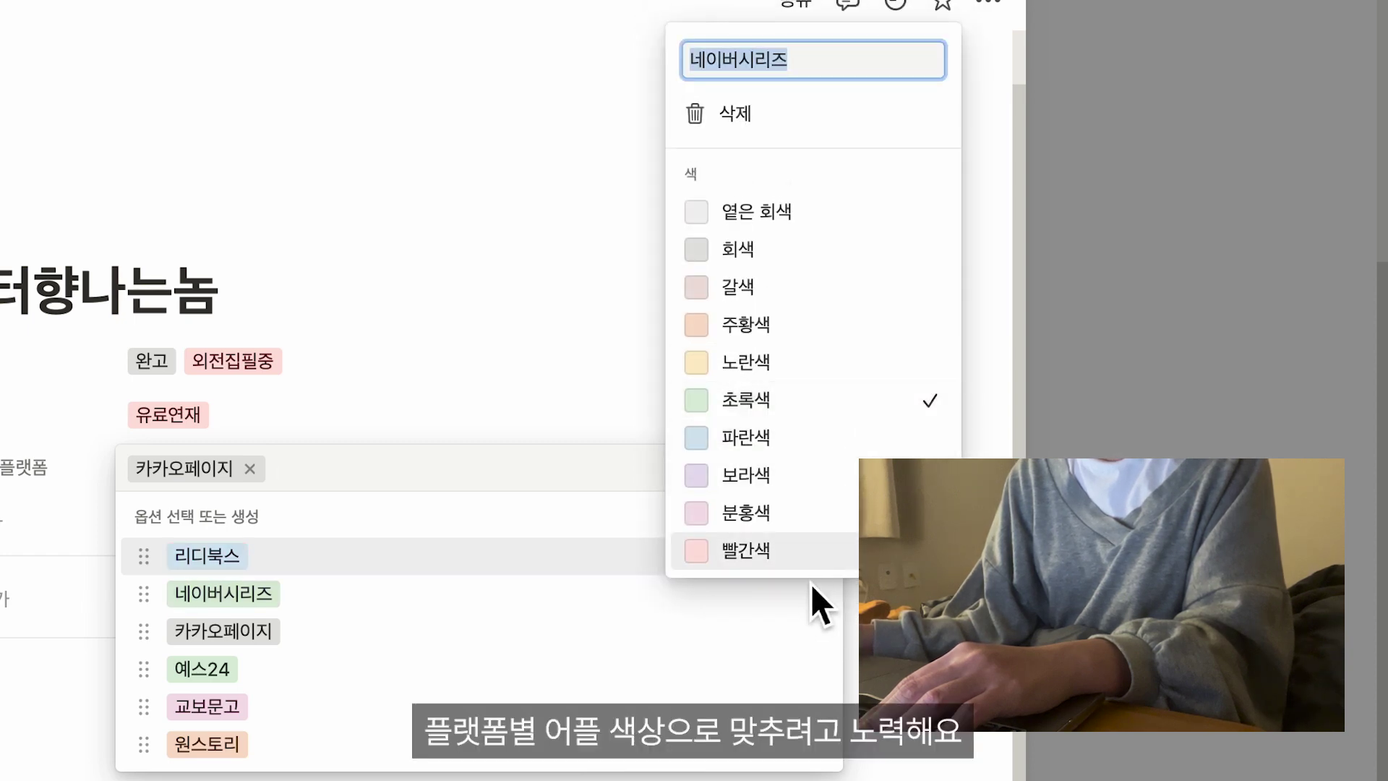
{"action": "left_click", "coordinate": [792, 365]}
{"action": "left_click", "coordinate": [793, 404]}
{"action": "key", "text": "Escape"}
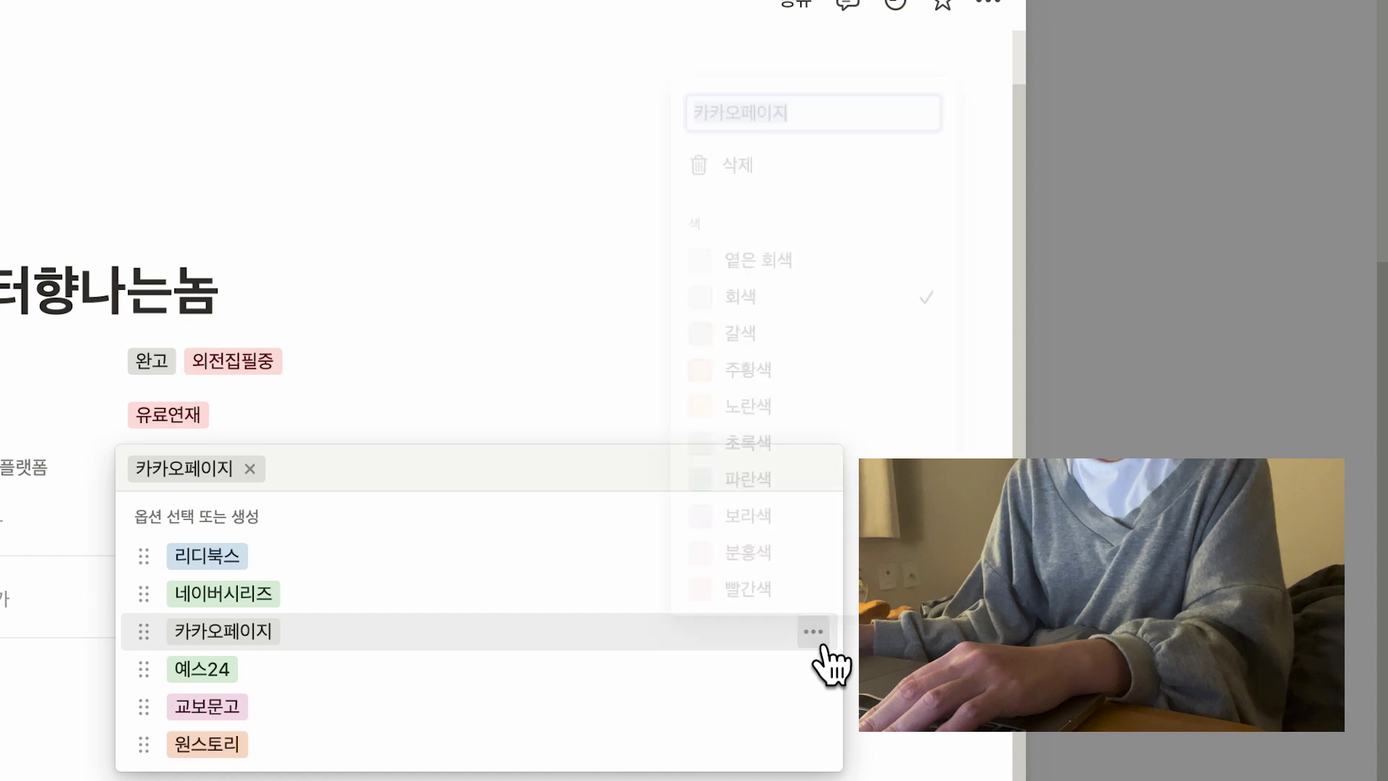
Change the color of the 카카오페이지 option to yellow (노란색) and finish editing the platform options.
{"action": "left_click", "coordinate": [814, 631]}
{"action": "left_click", "coordinate": [772, 397]}
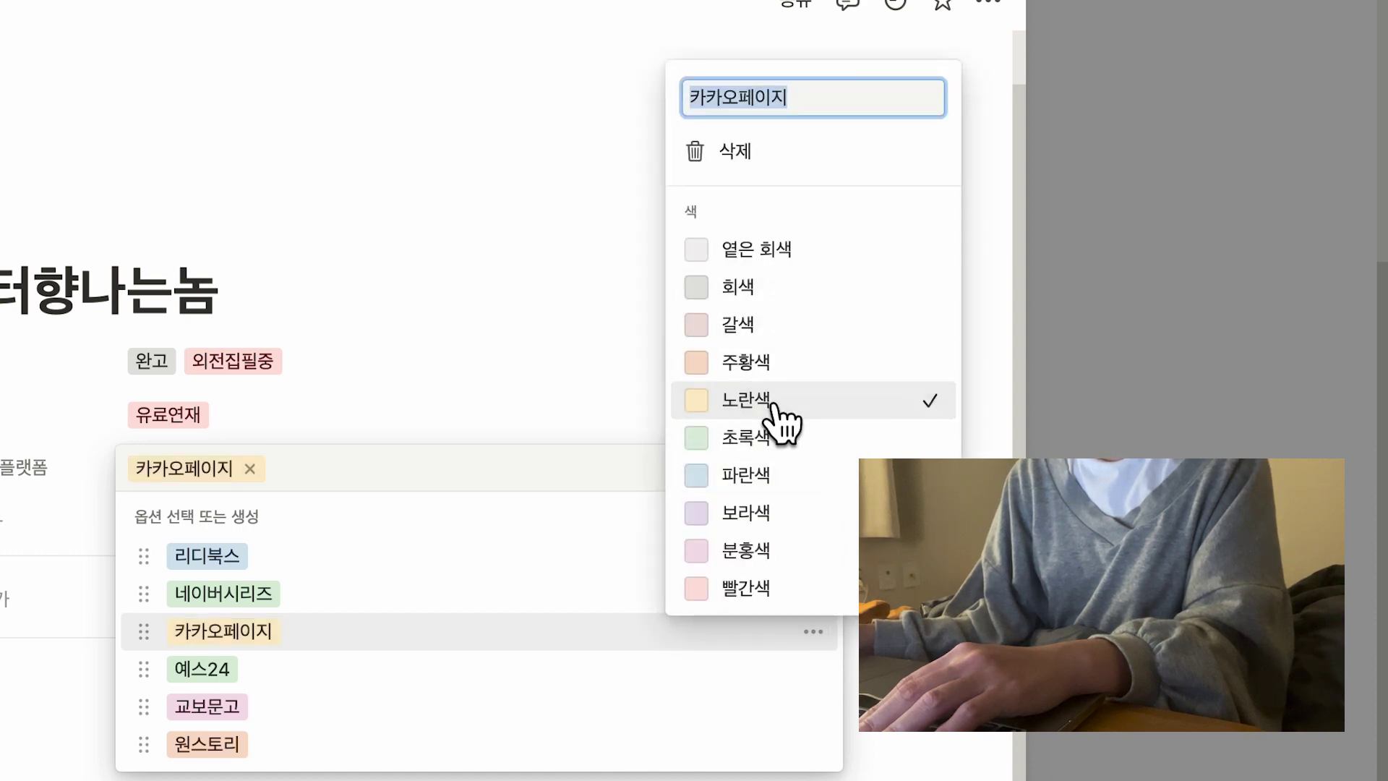
{"action": "key", "text": "Escape"}
{"action": "key", "text": "Escape"}
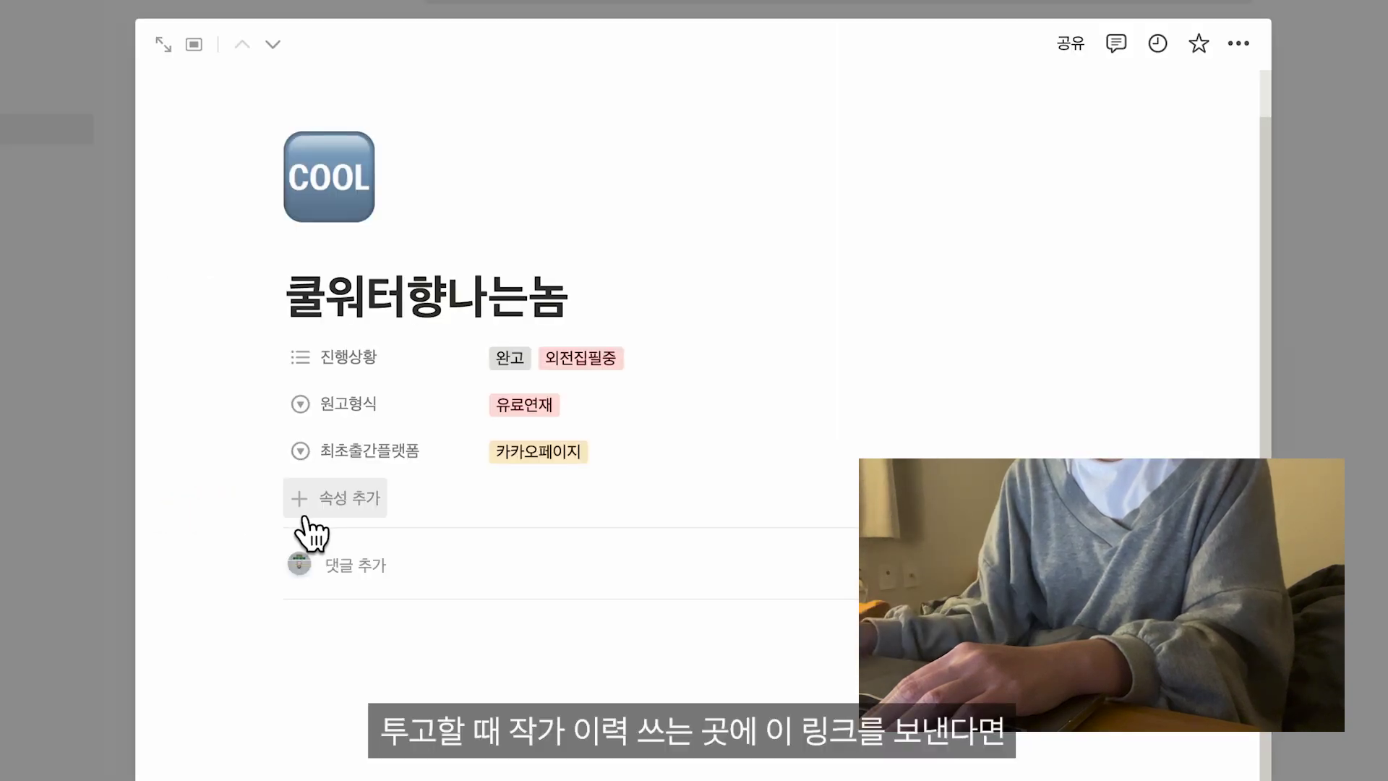
Add a 텍스트 property named 최초출간프로모션 to the page.
{"action": "left_click", "coordinate": [306, 515]}
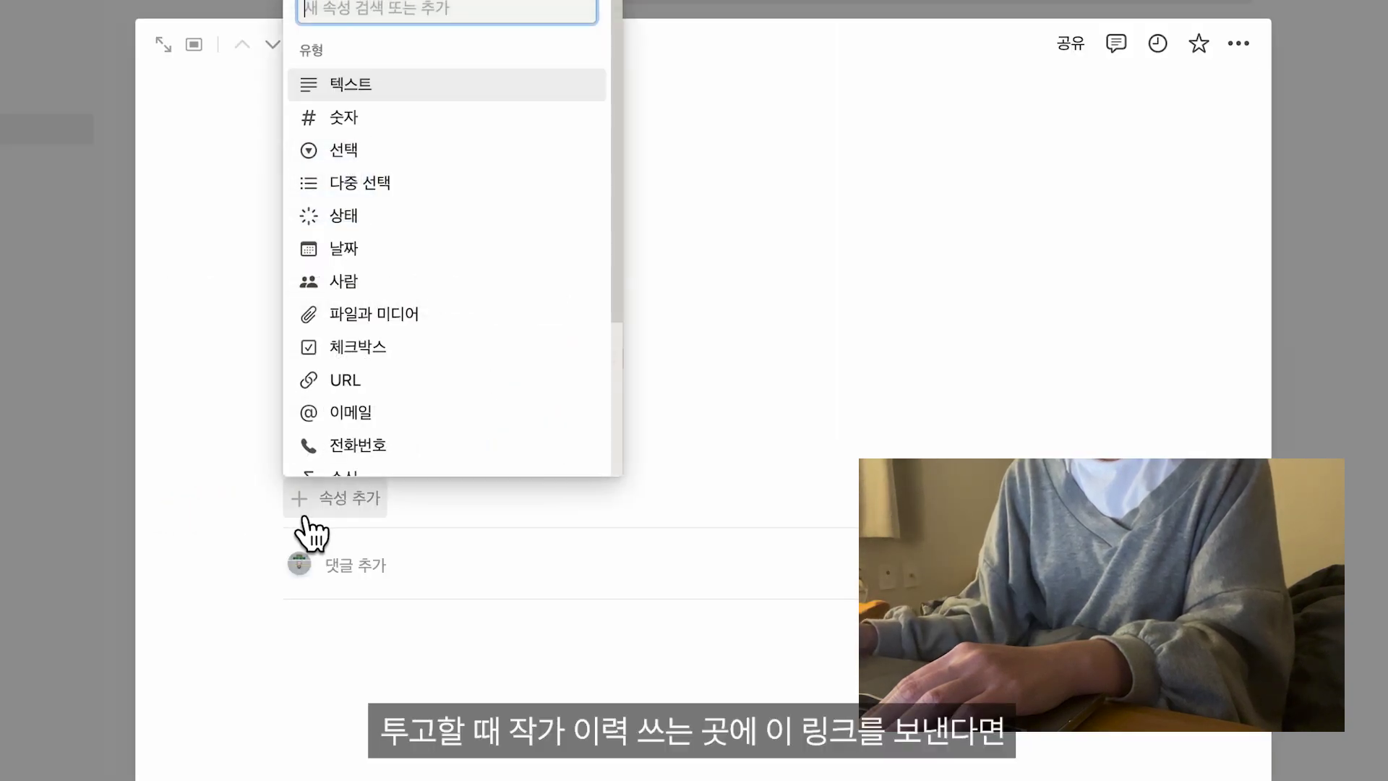
{"action": "left_click", "coordinate": [364, 94]}
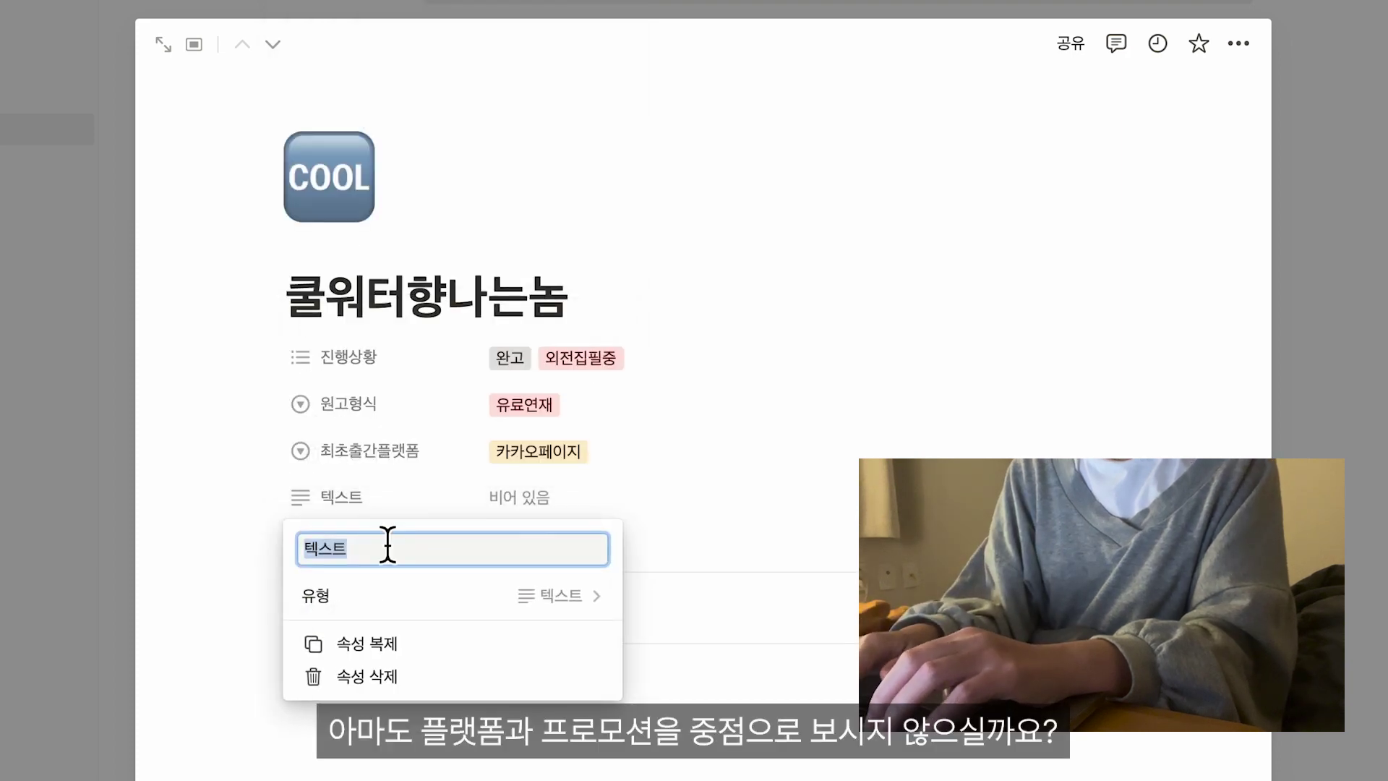
{"action": "type", "text": "최ㅗ출"}
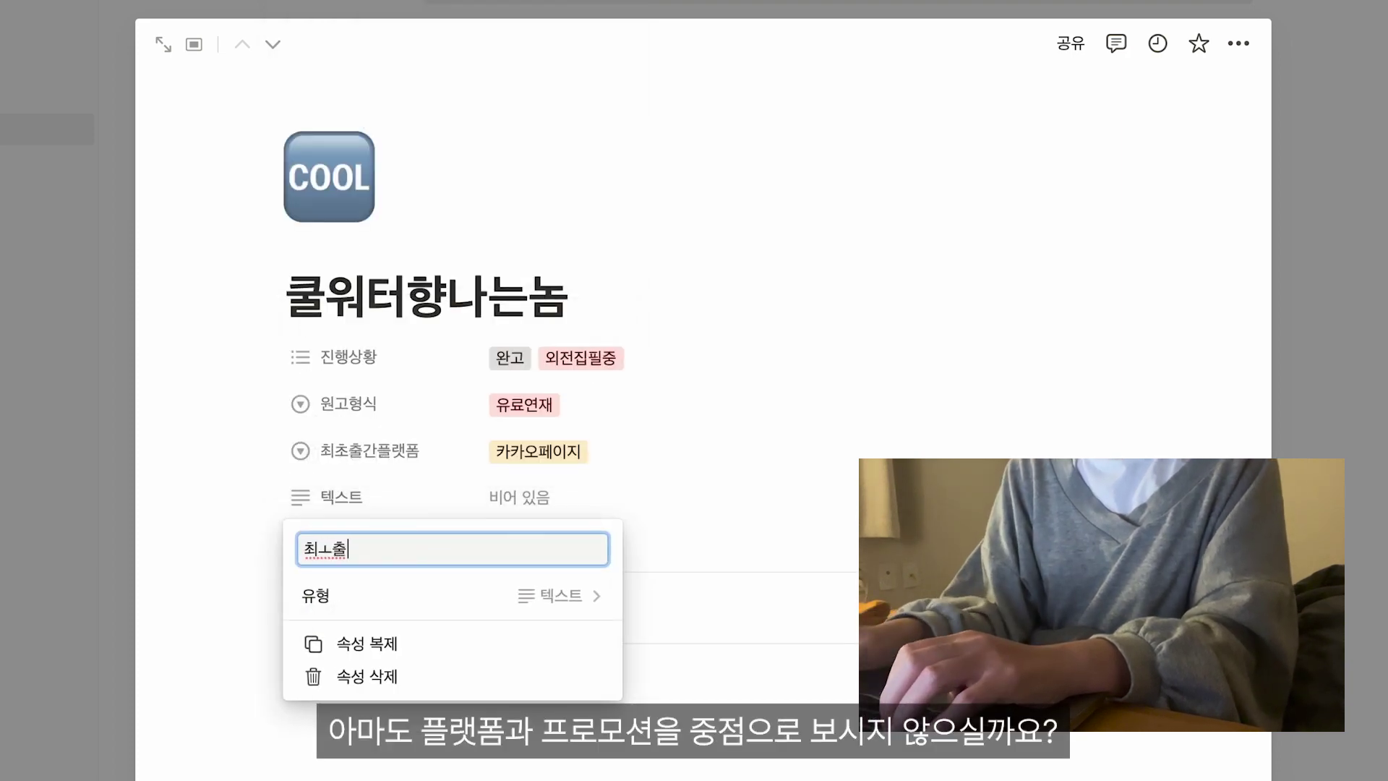
{"action": "type", "text": "ㅊㅗㅊㅜㄹ간프로모"}
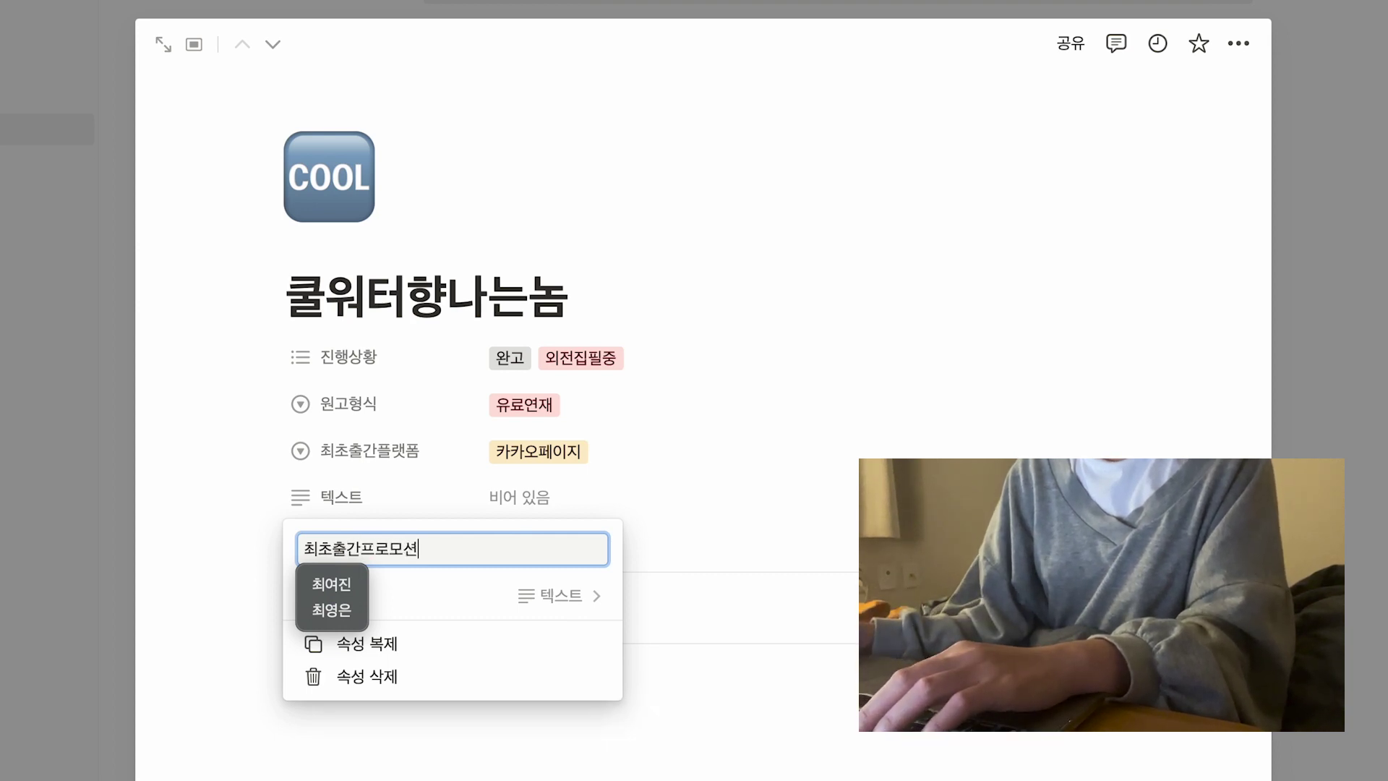
{"action": "type", "text": "션"}
{"action": "key", "text": "Return"}
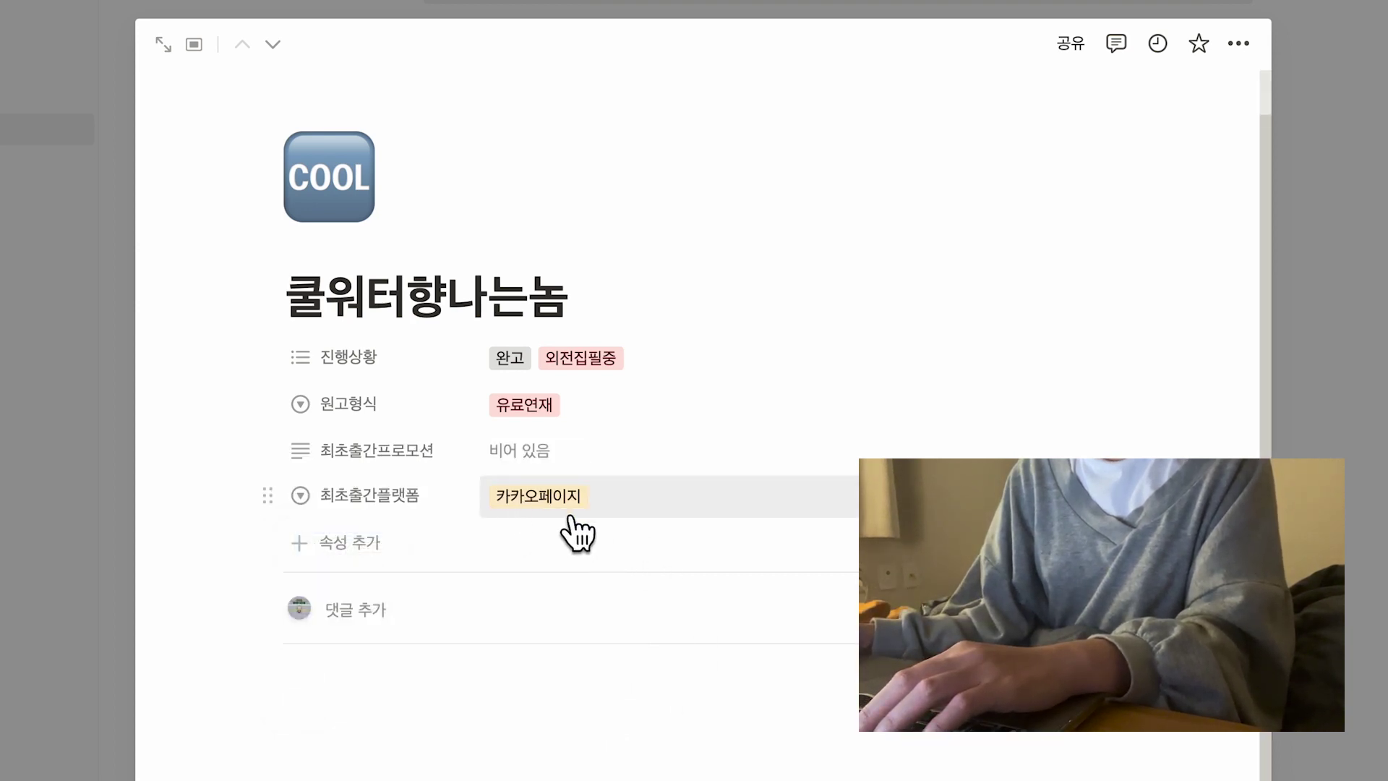
Enter 기다리면 무료 as the value of the 최초출간프로모션 property.
{"action": "left_click", "coordinate": [586, 463]}
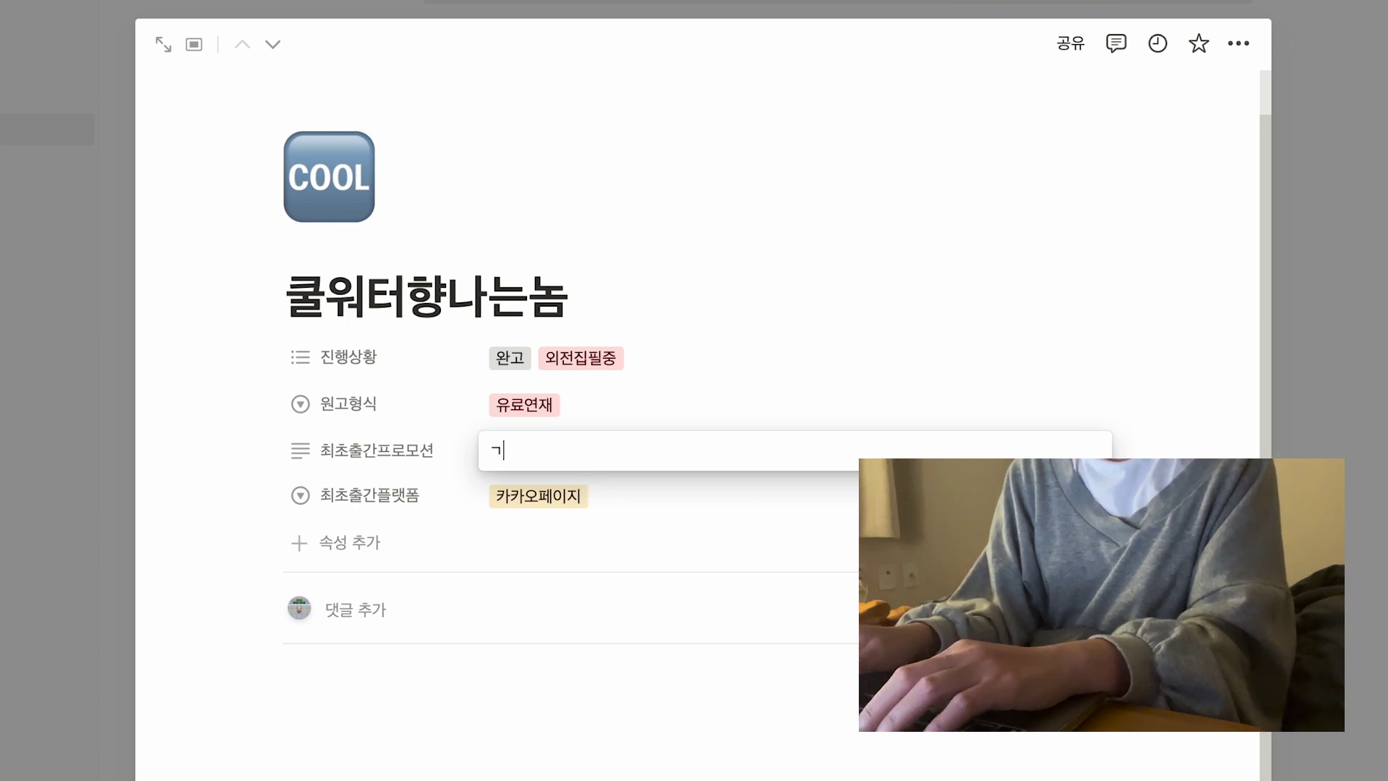
{"action": "type", "text": "기"}
{"action": "type", "text": "대"}
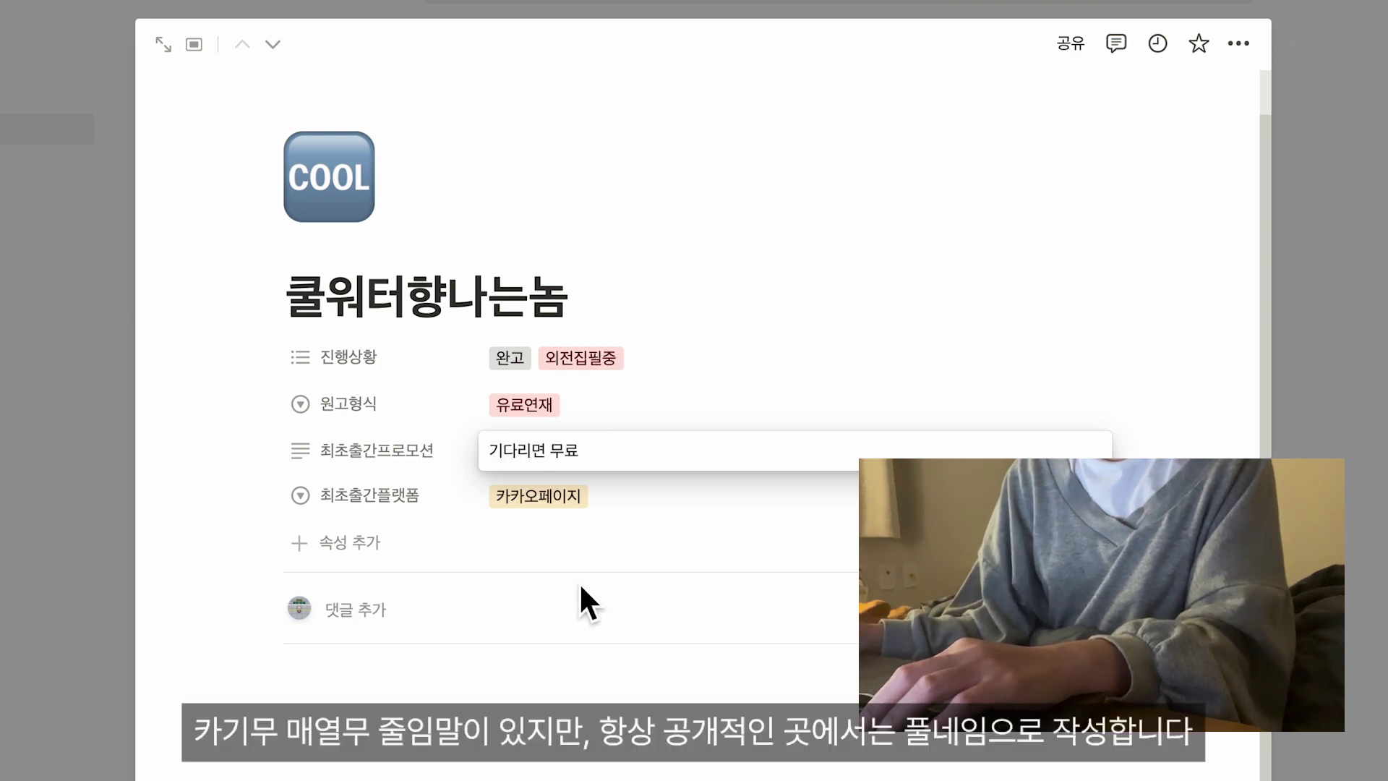
{"action": "left_click", "coordinate": [620, 679]}
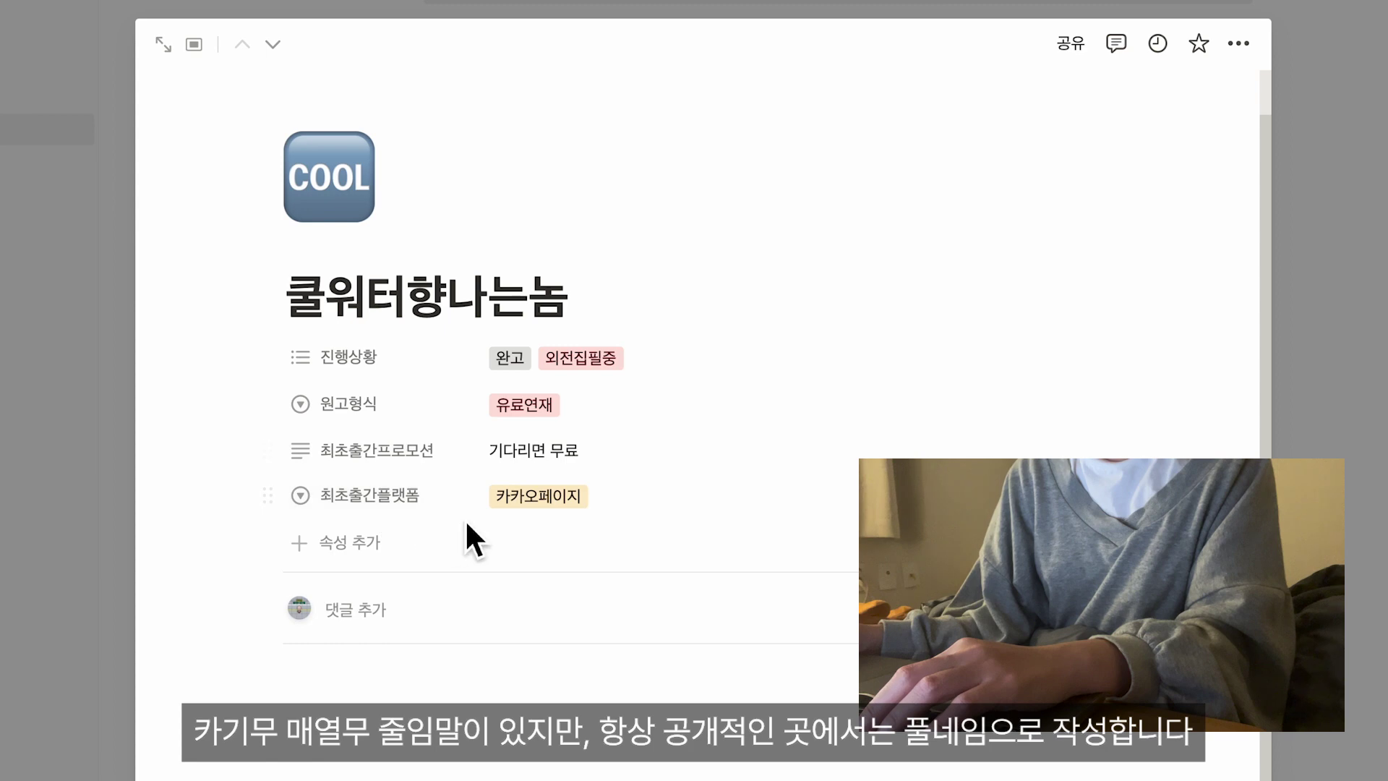
Add a 선택 property named 장르 to the page.
{"action": "left_click", "coordinate": [386, 542]}
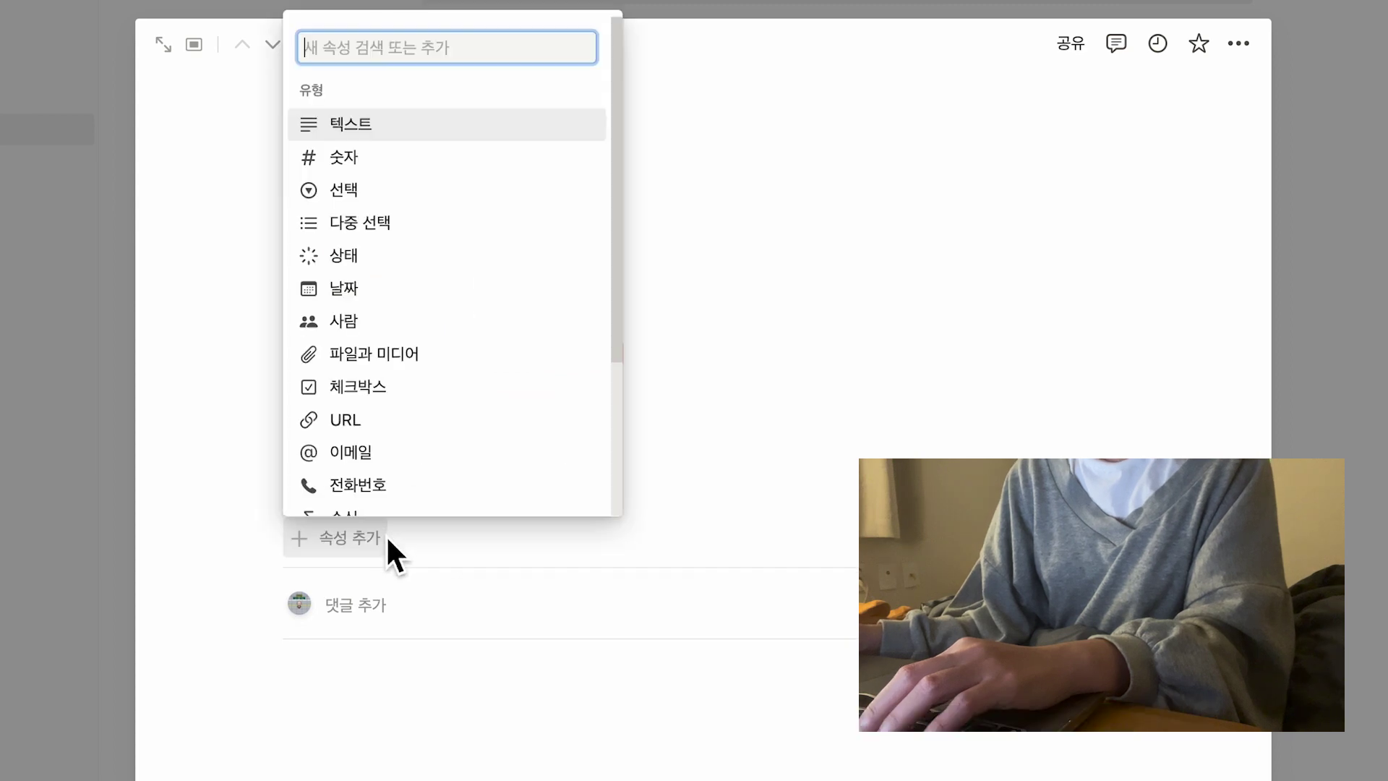
{"action": "left_click", "coordinate": [435, 203]}
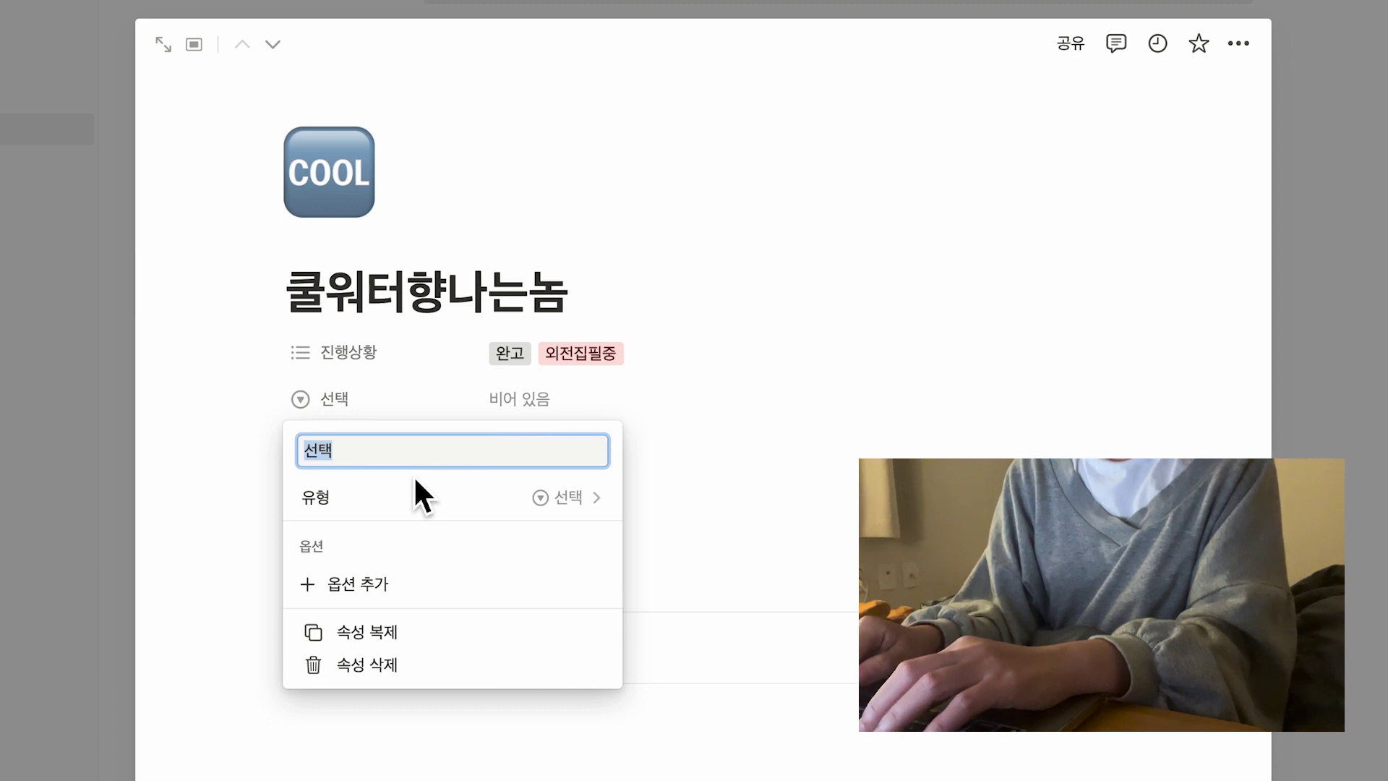
{"action": "type", "text": "장르"}
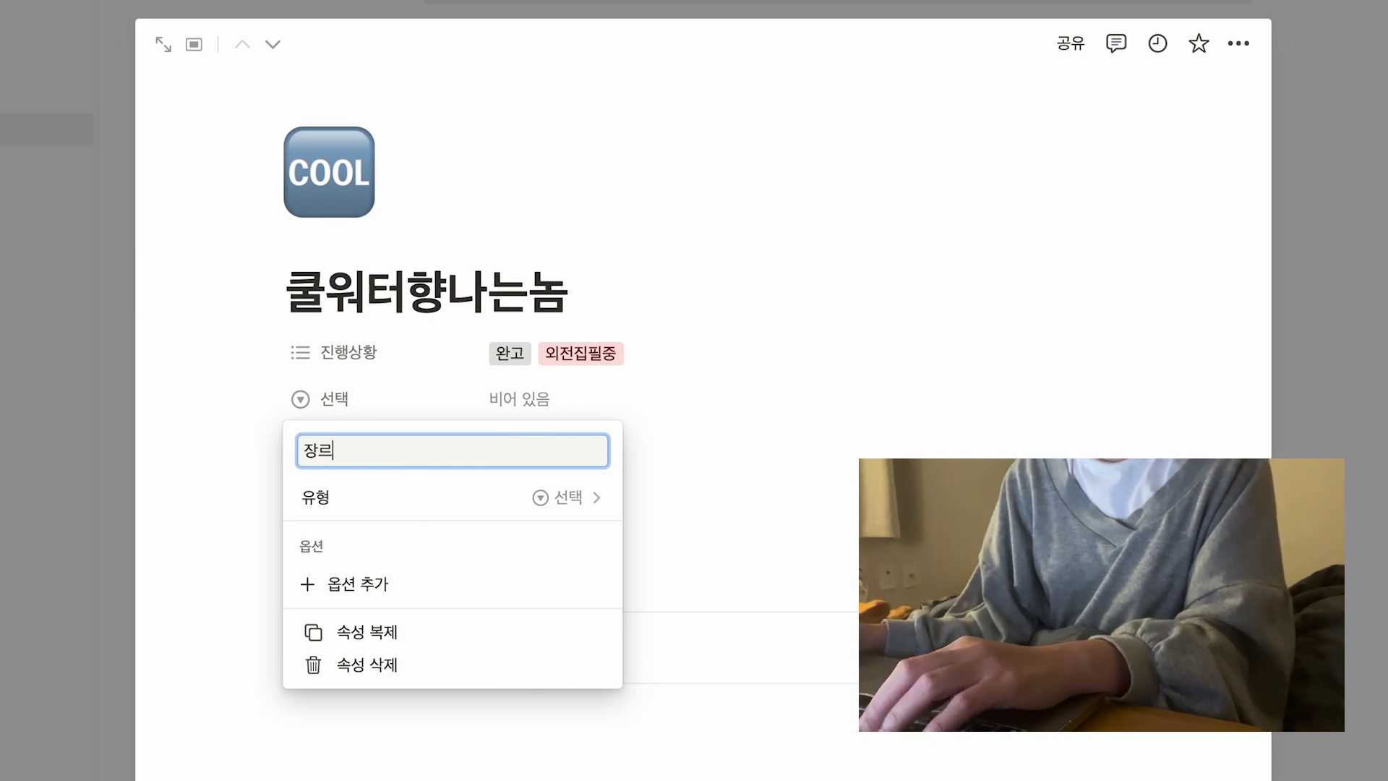
{"action": "left_click", "coordinate": [687, 412]}
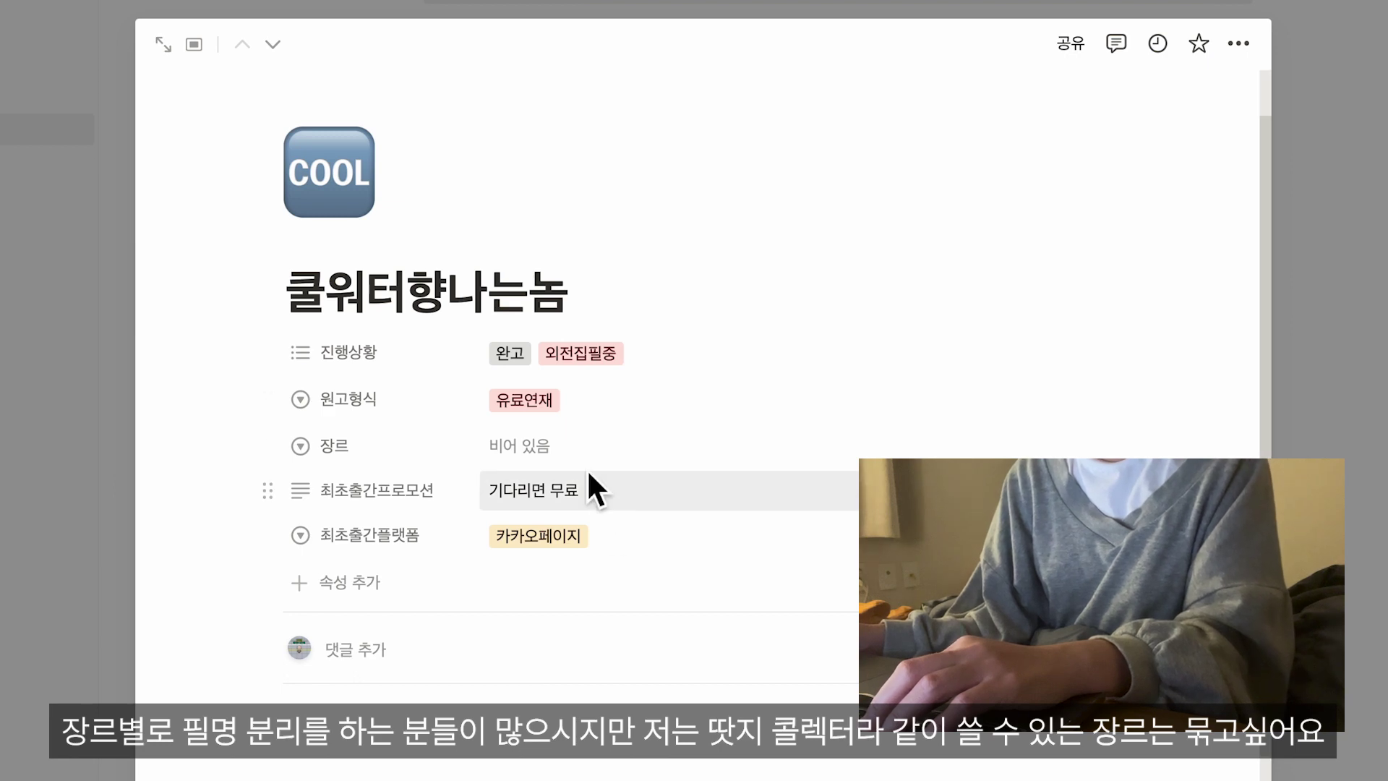
Create the options 현대로맨스 and 로판 in the 장르 property.
{"action": "left_click", "coordinate": [581, 448]}
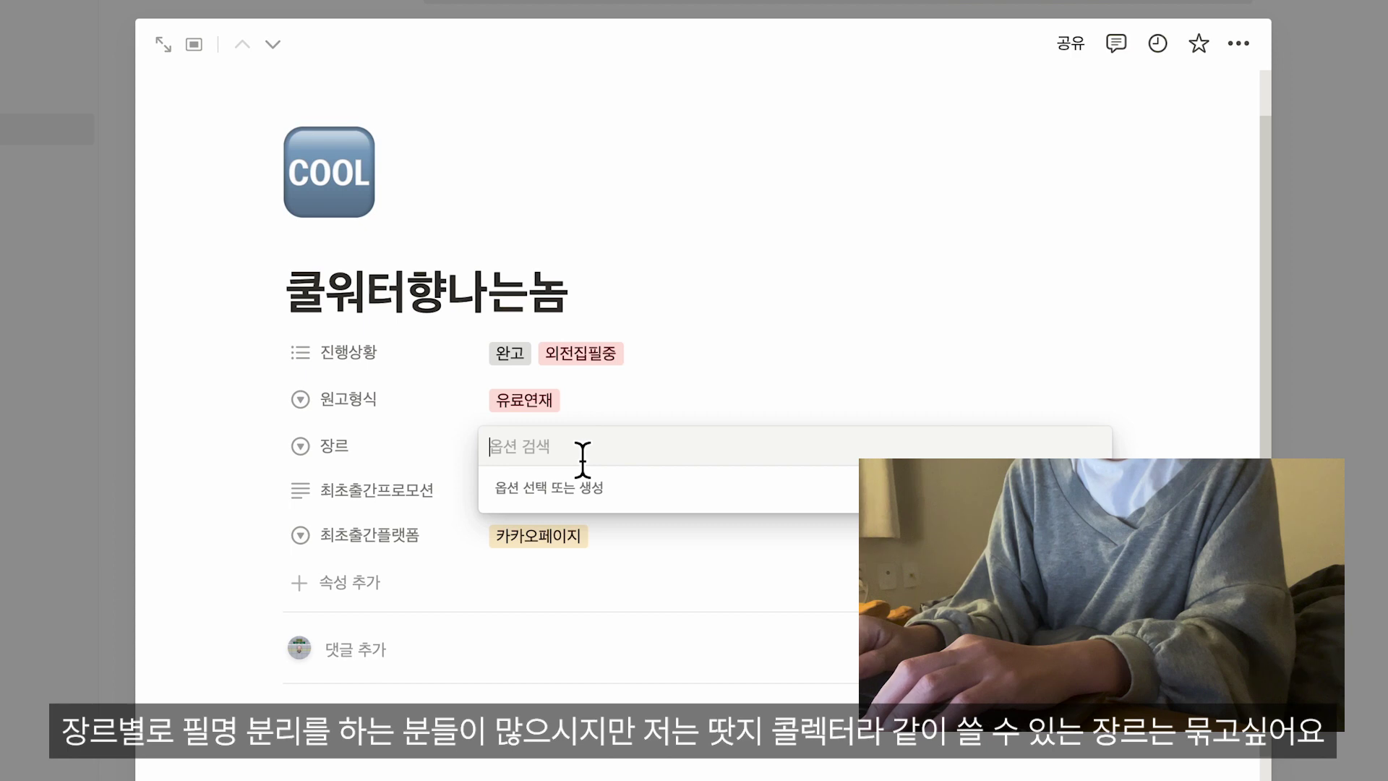
{"action": "type", "text": "현대로맨"}
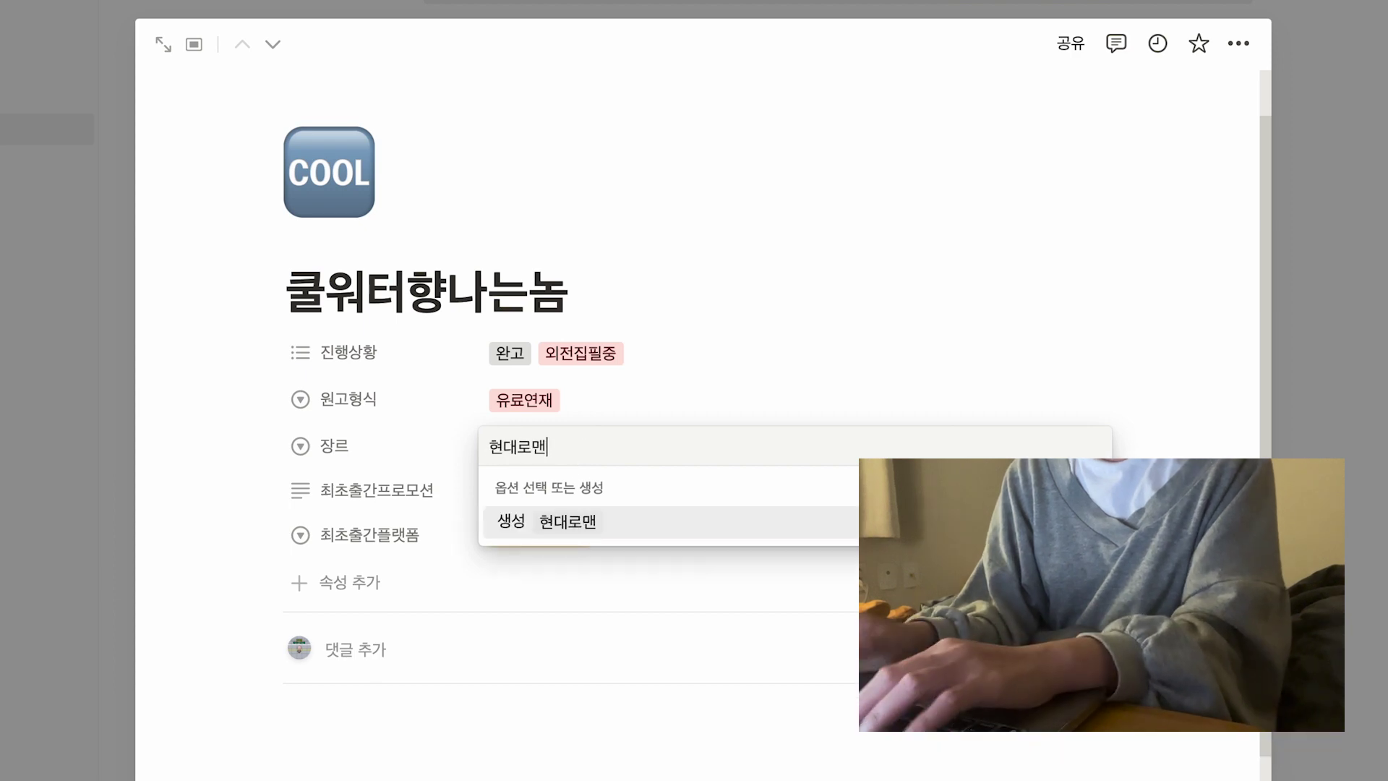
{"action": "type", "text": "스"}
{"action": "key", "text": "Return"}
{"action": "type", "text": "론"}
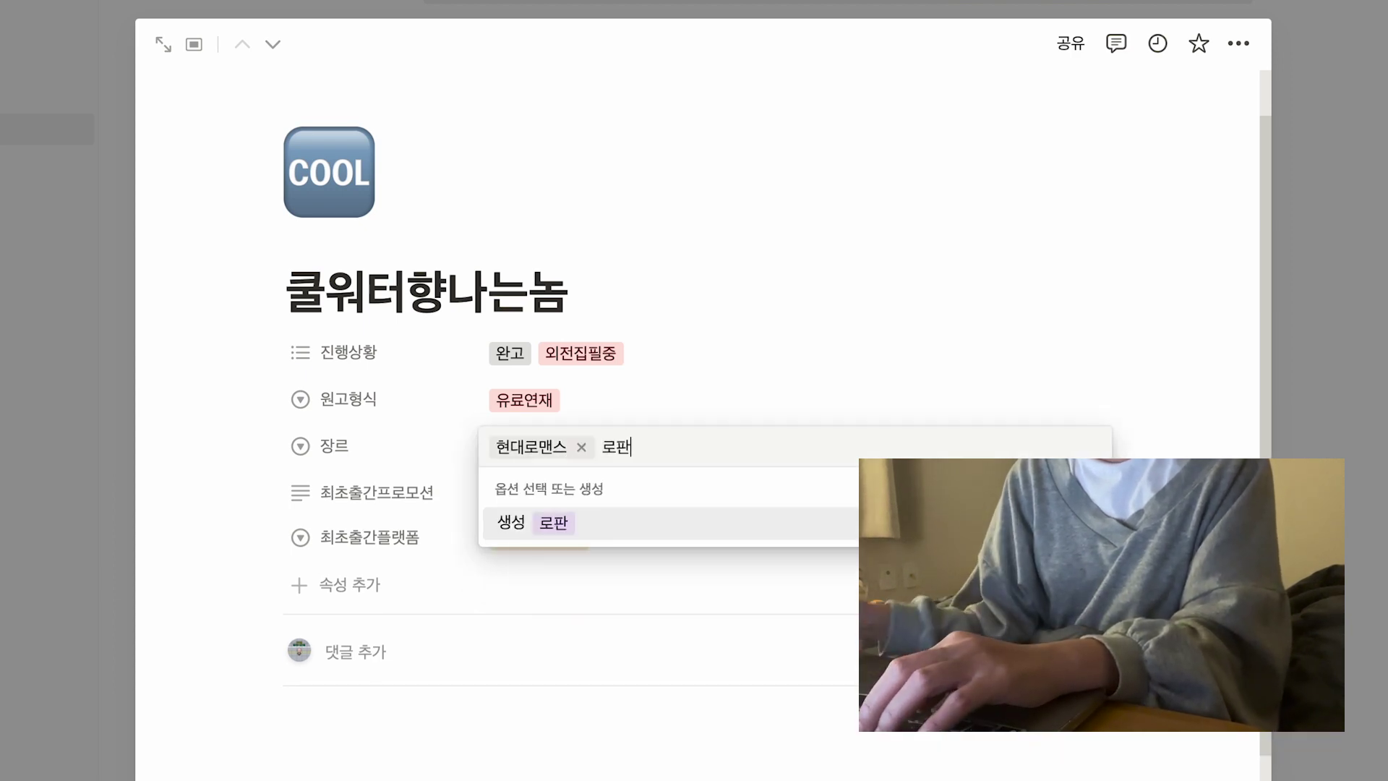
{"action": "key", "text": "Return"}
Set the page's 장르 property to 현대로맨스.
{"action": "left_click", "coordinate": [636, 453]}
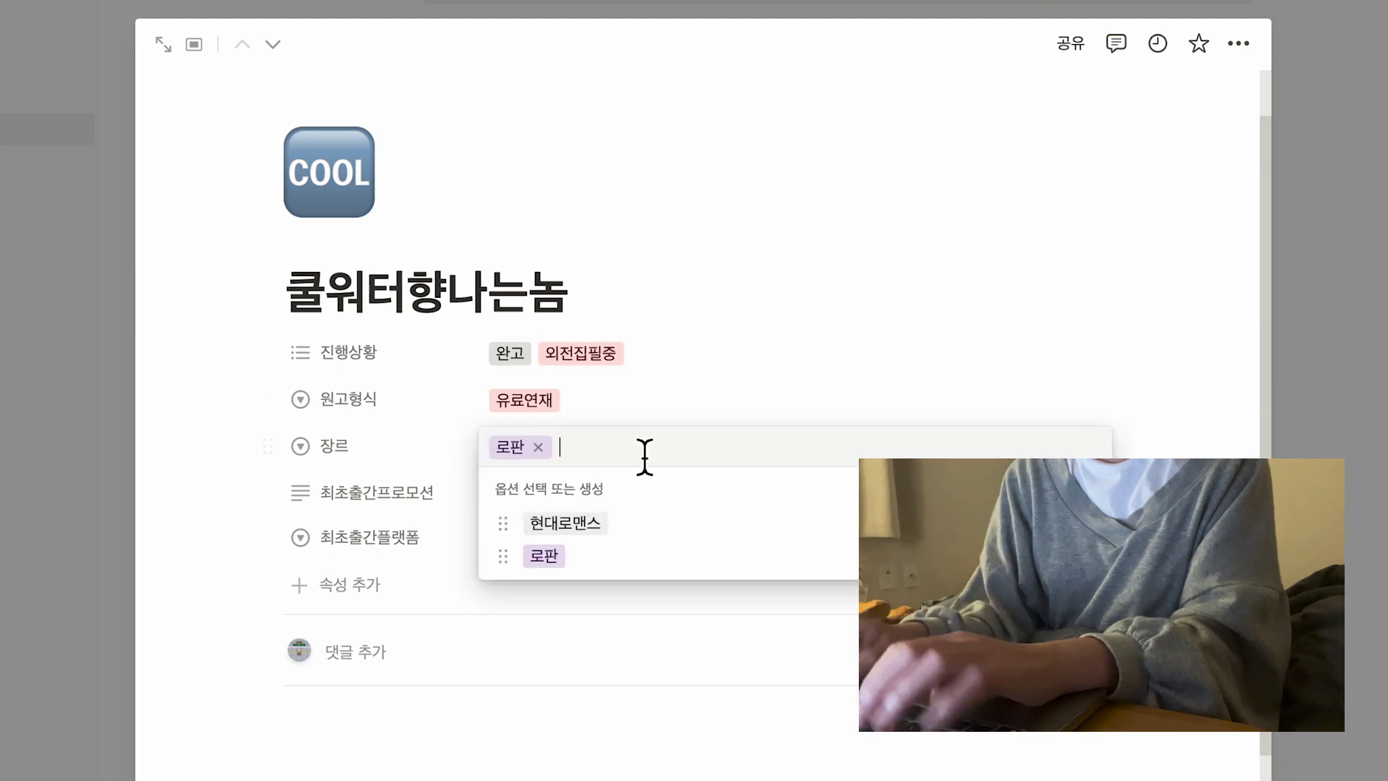
{"action": "left_click", "coordinate": [734, 658]}
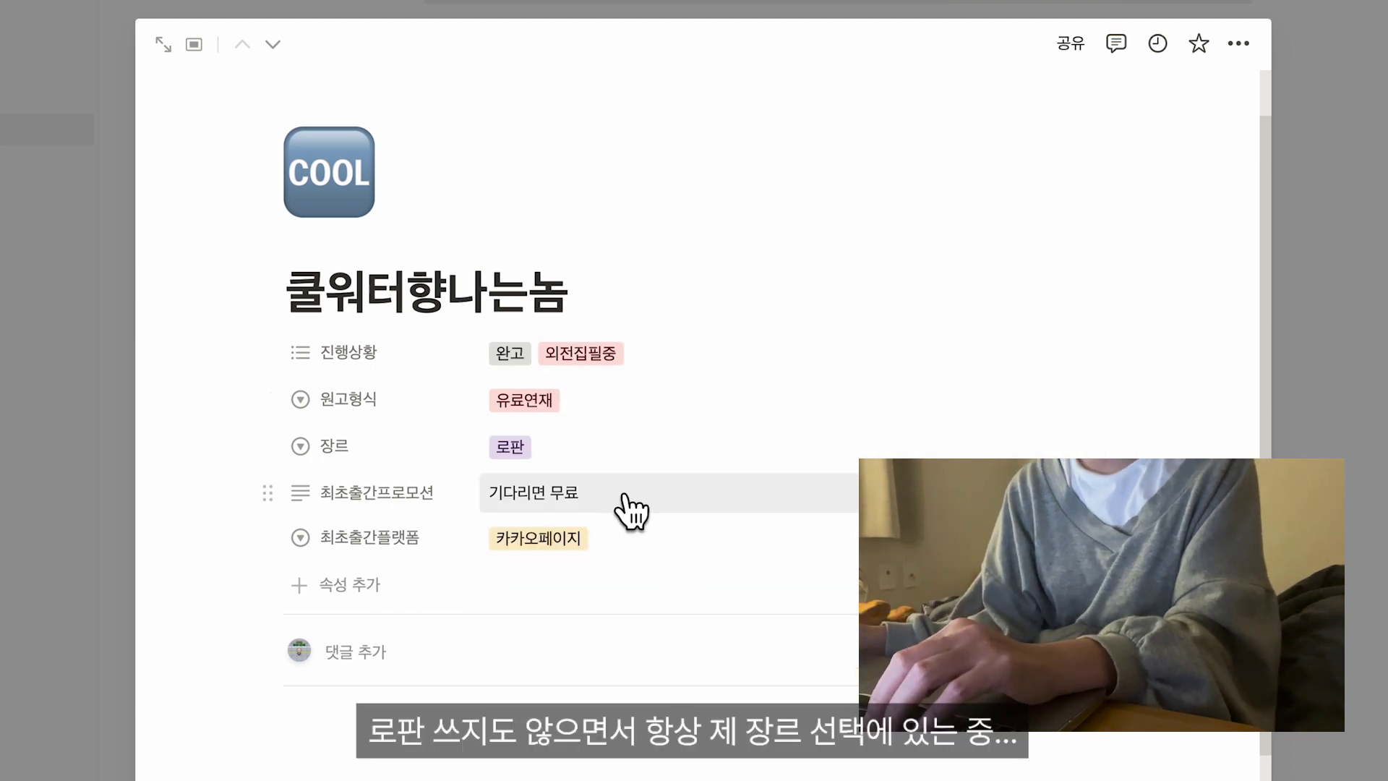
{"action": "left_click", "coordinate": [634, 450]}
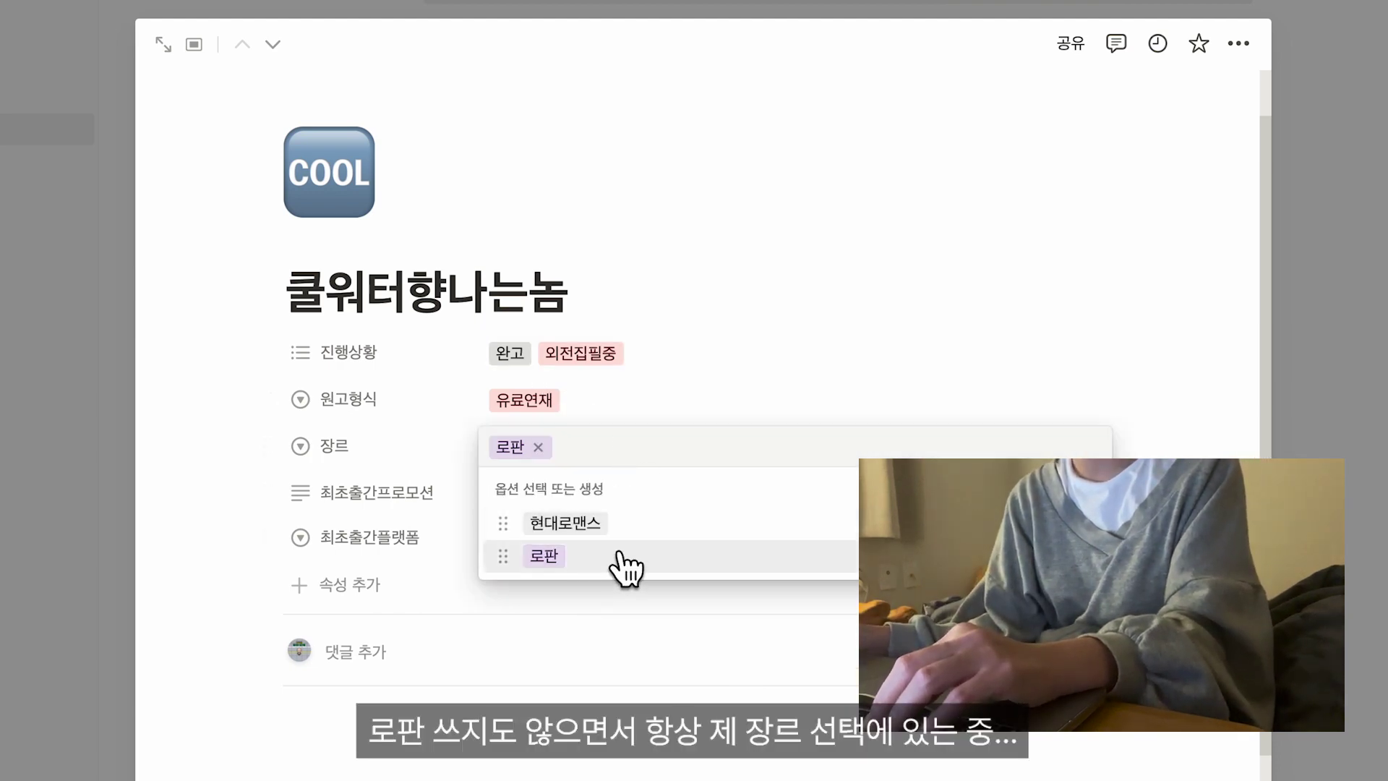
{"action": "left_click", "coordinate": [753, 535]}
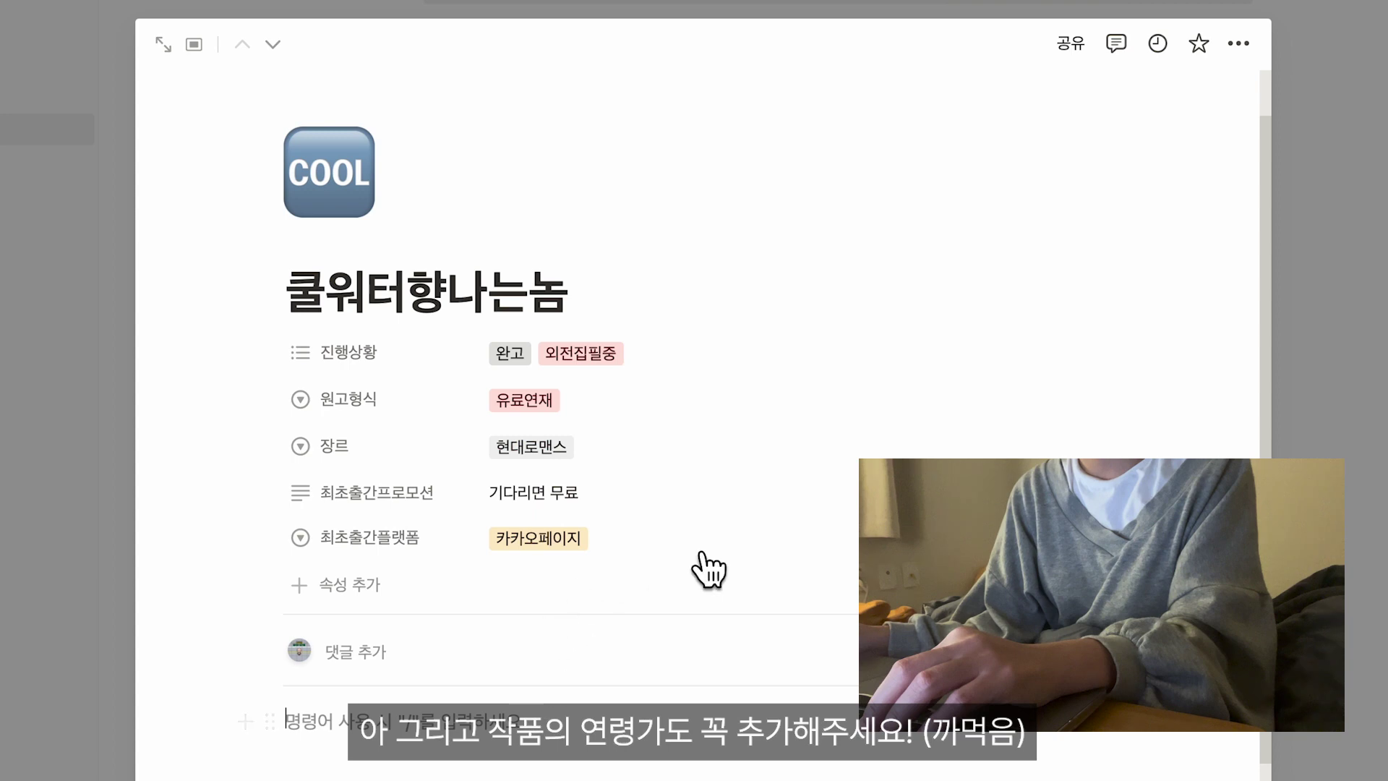
{"action": "scroll", "coordinate": [748, 535], "scroll_direction": "down", "scroll_amount": 1}
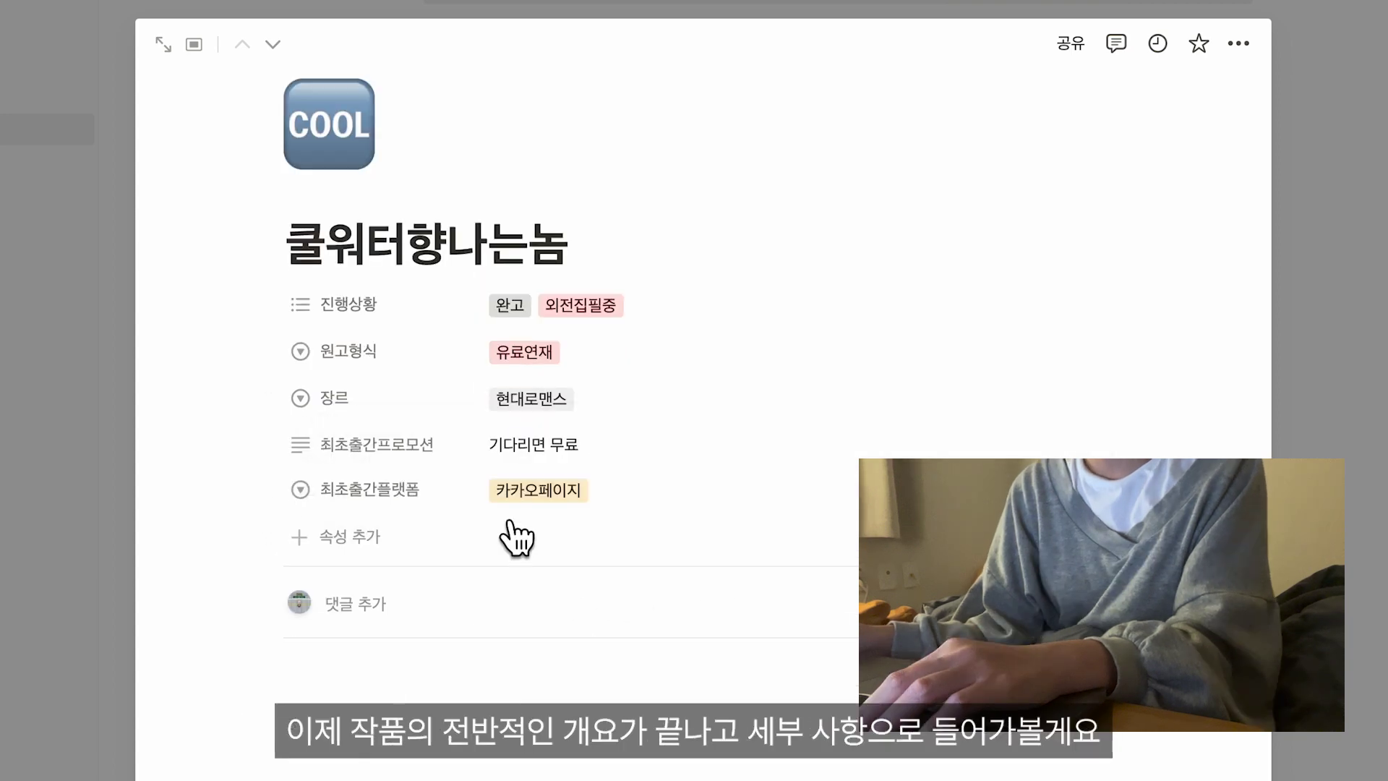
{"action": "left_click", "coordinate": [397, 539]}
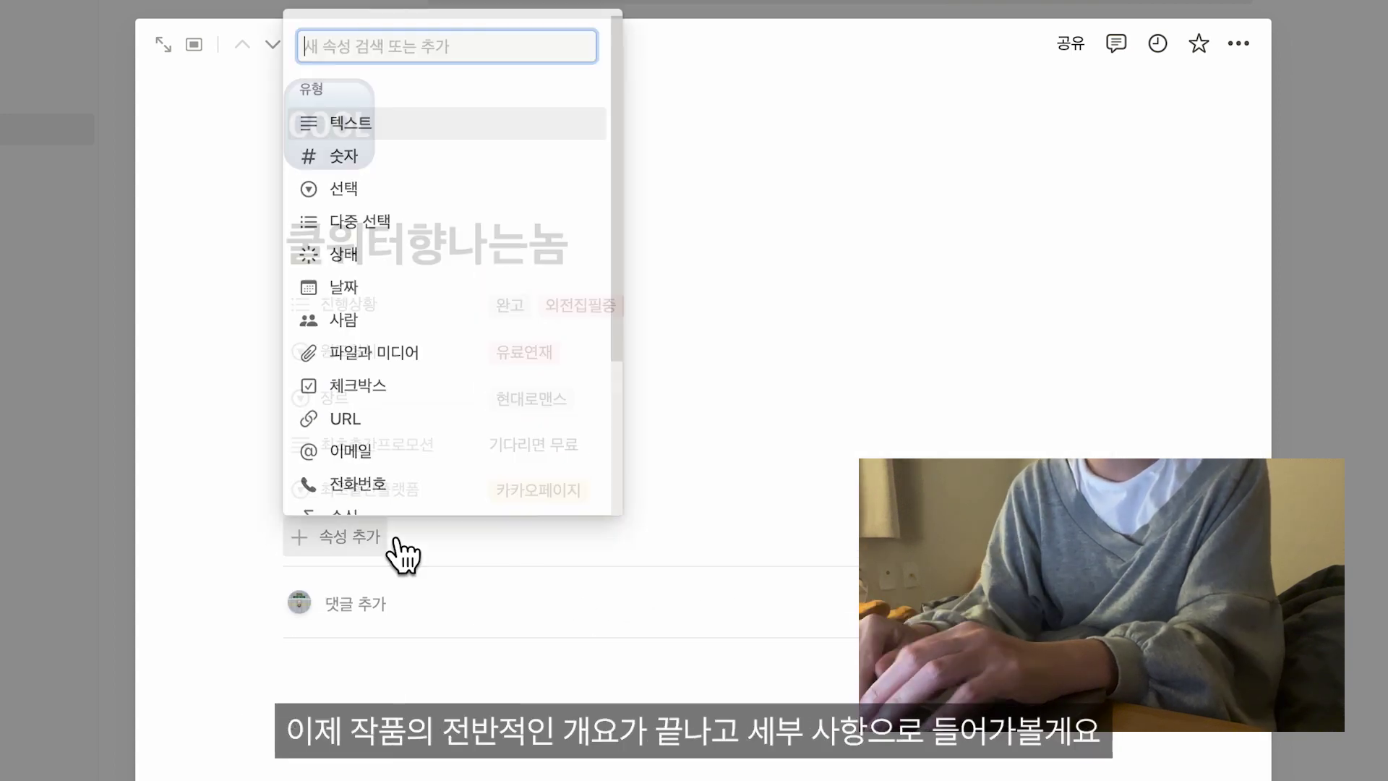
{"action": "type", "text": "ㅊ"}
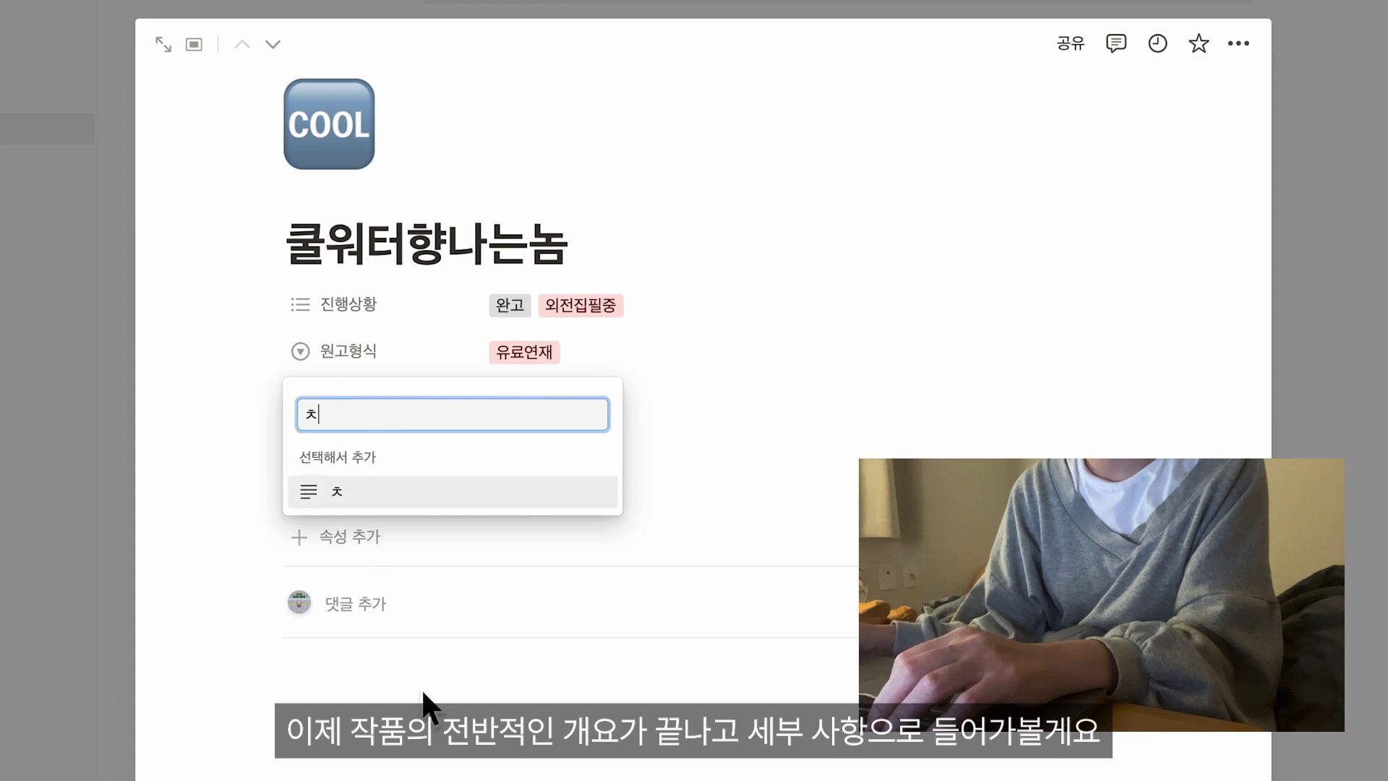
{"action": "key", "text": "Escape"}
Add a 텍스트 property named 출판사 to the page and set its value to 땃지미디어.
{"action": "left_click", "coordinate": [381, 544]}
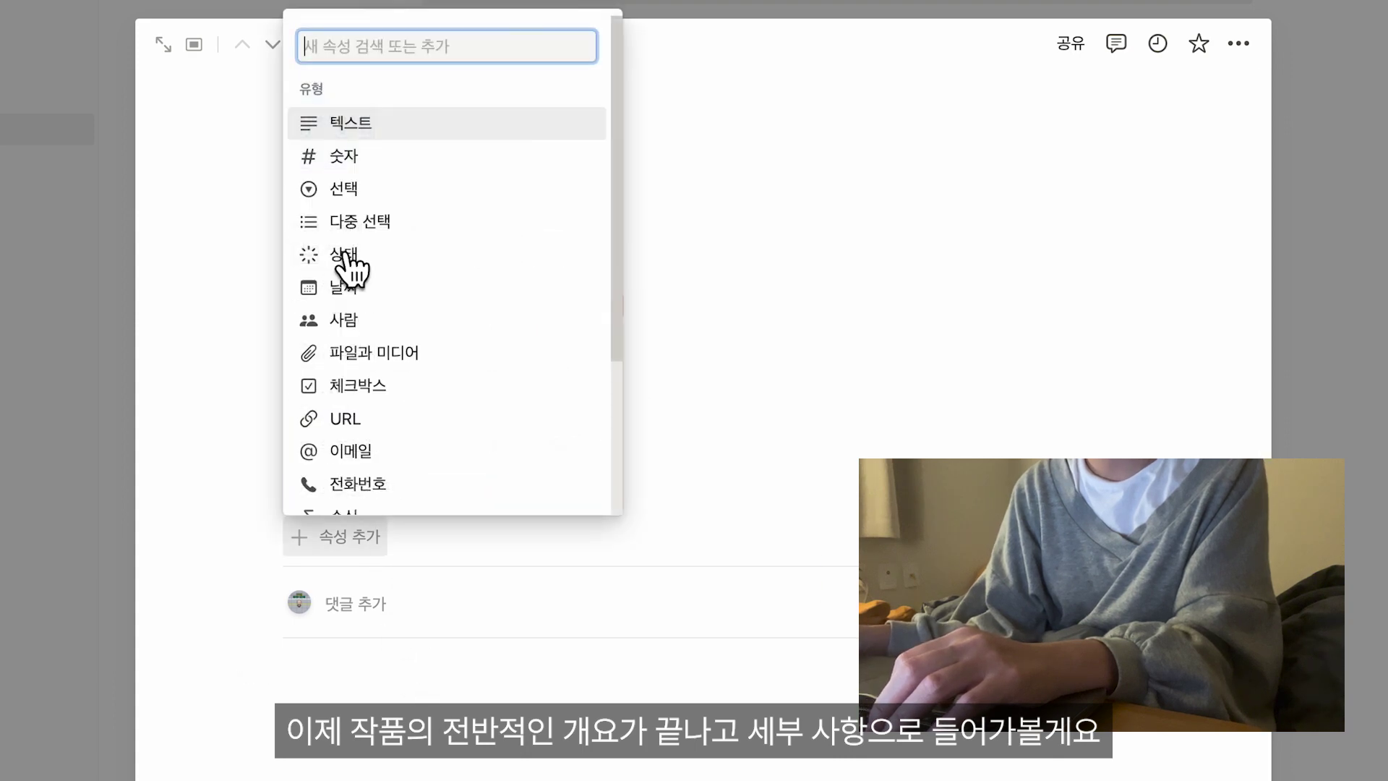
{"action": "left_click", "coordinate": [384, 137]}
{"action": "type", "text": "ㅊ"}
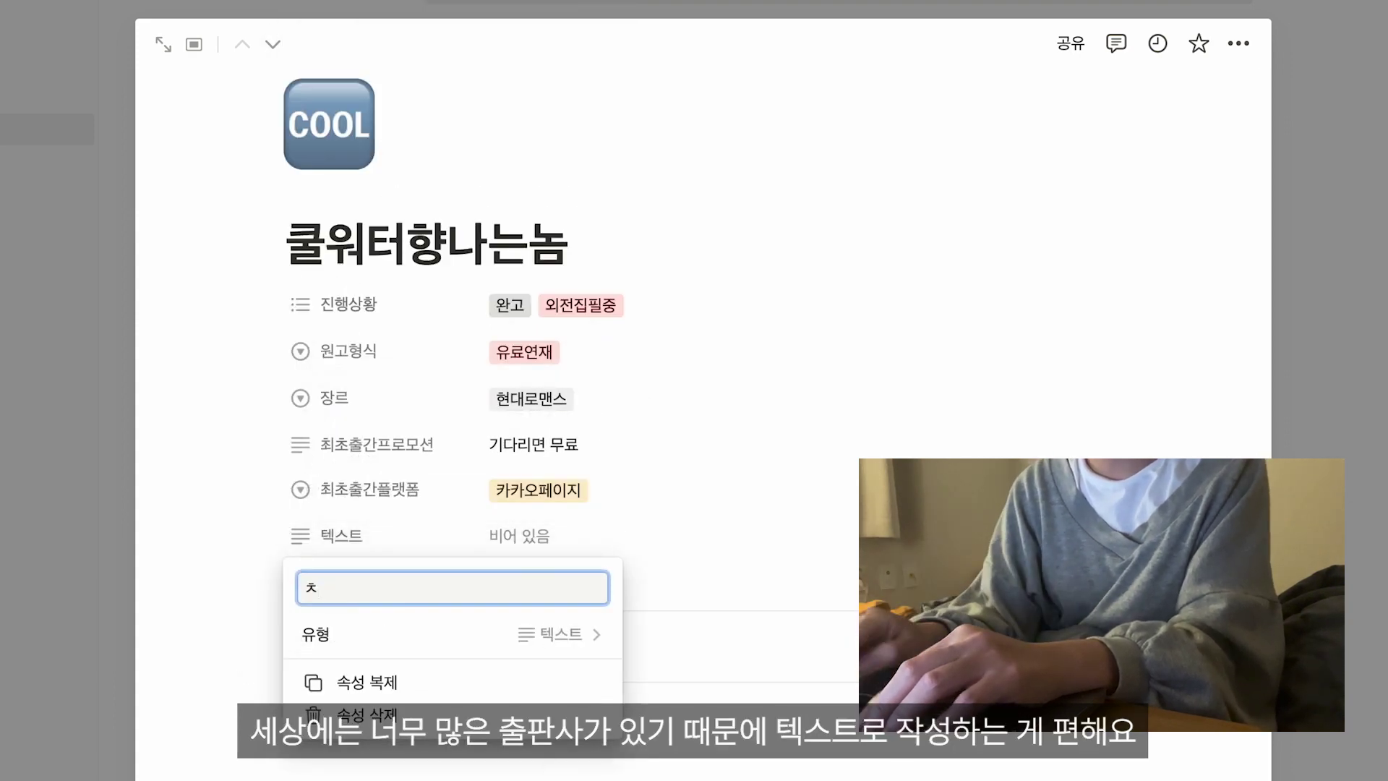
{"action": "type", "text": "ㅜㄹ"}
{"action": "type", "text": "판사"}
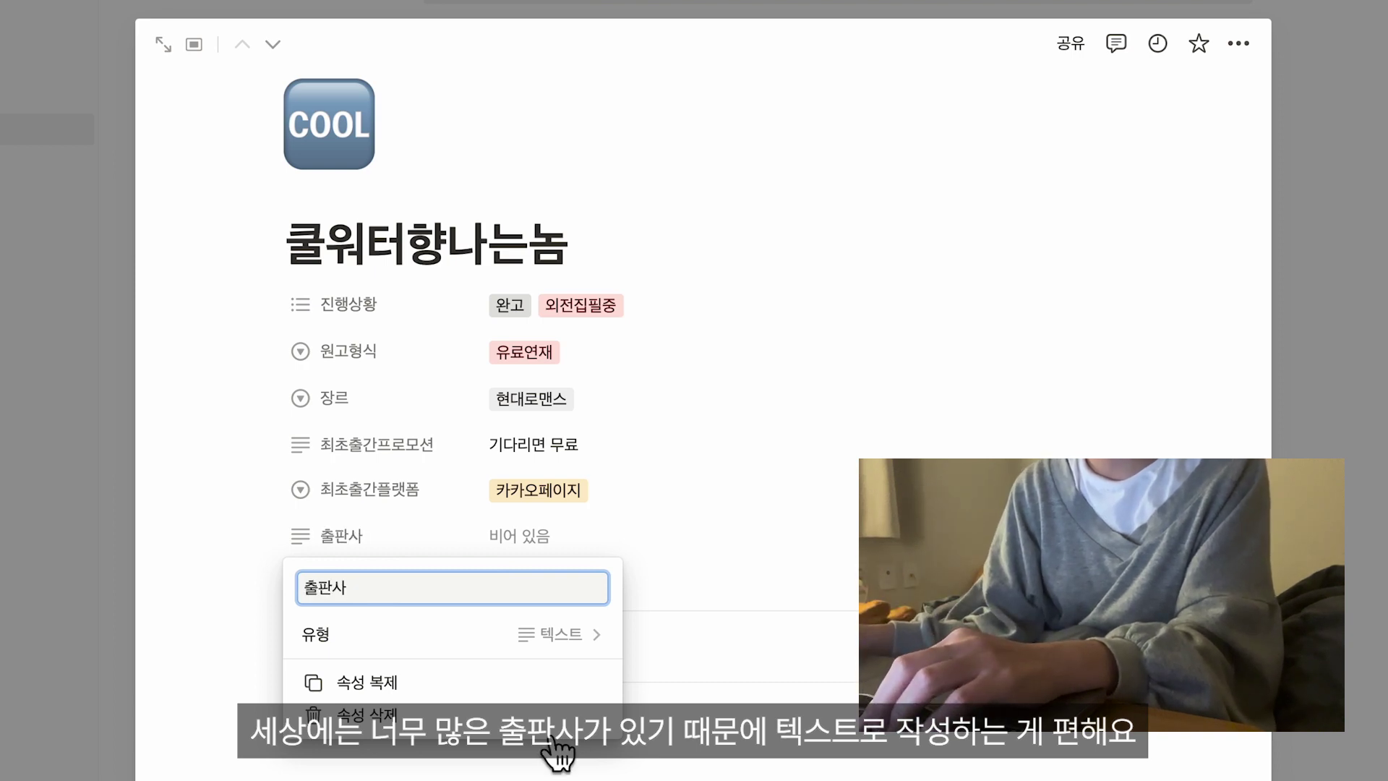
{"action": "left_click", "coordinate": [519, 535]}
{"action": "type", "text": "때ㅅ지미"}
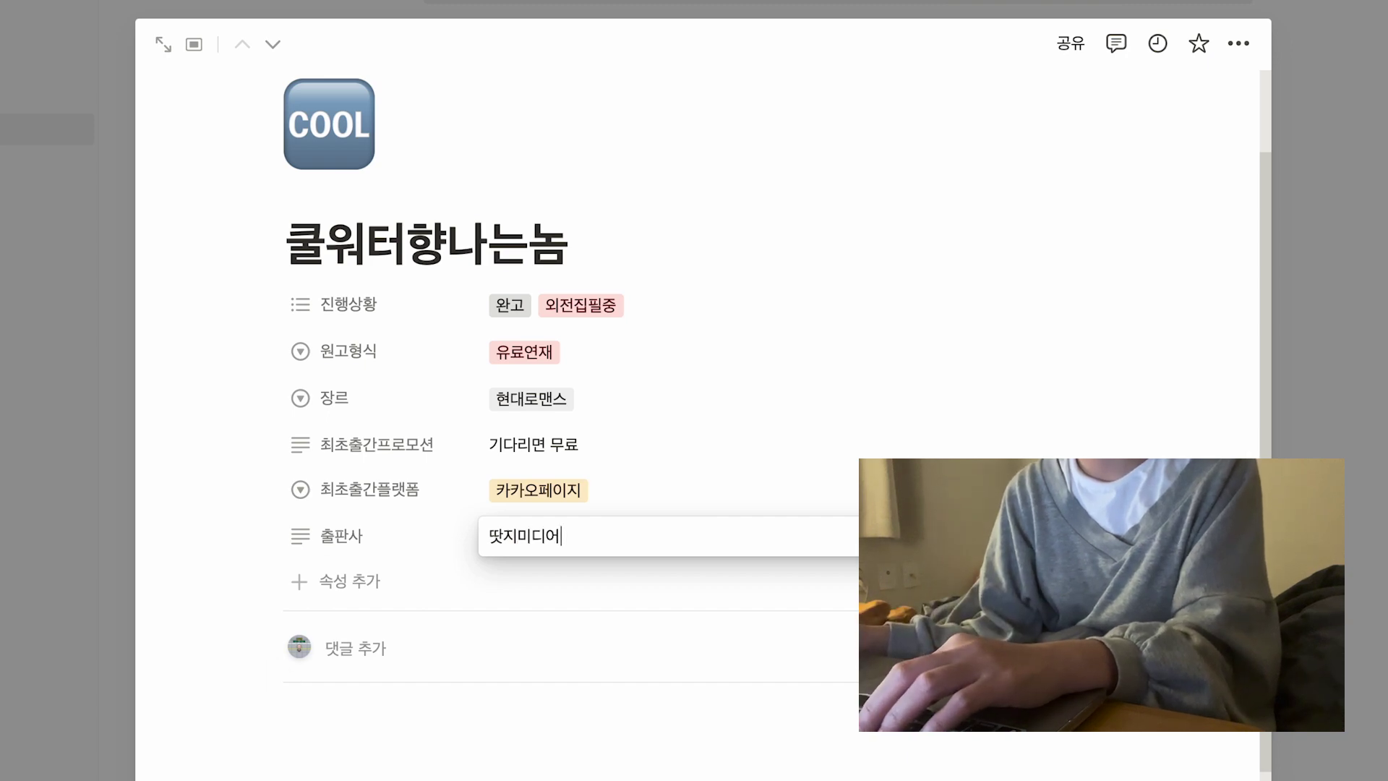
{"action": "key", "text": "Return"}
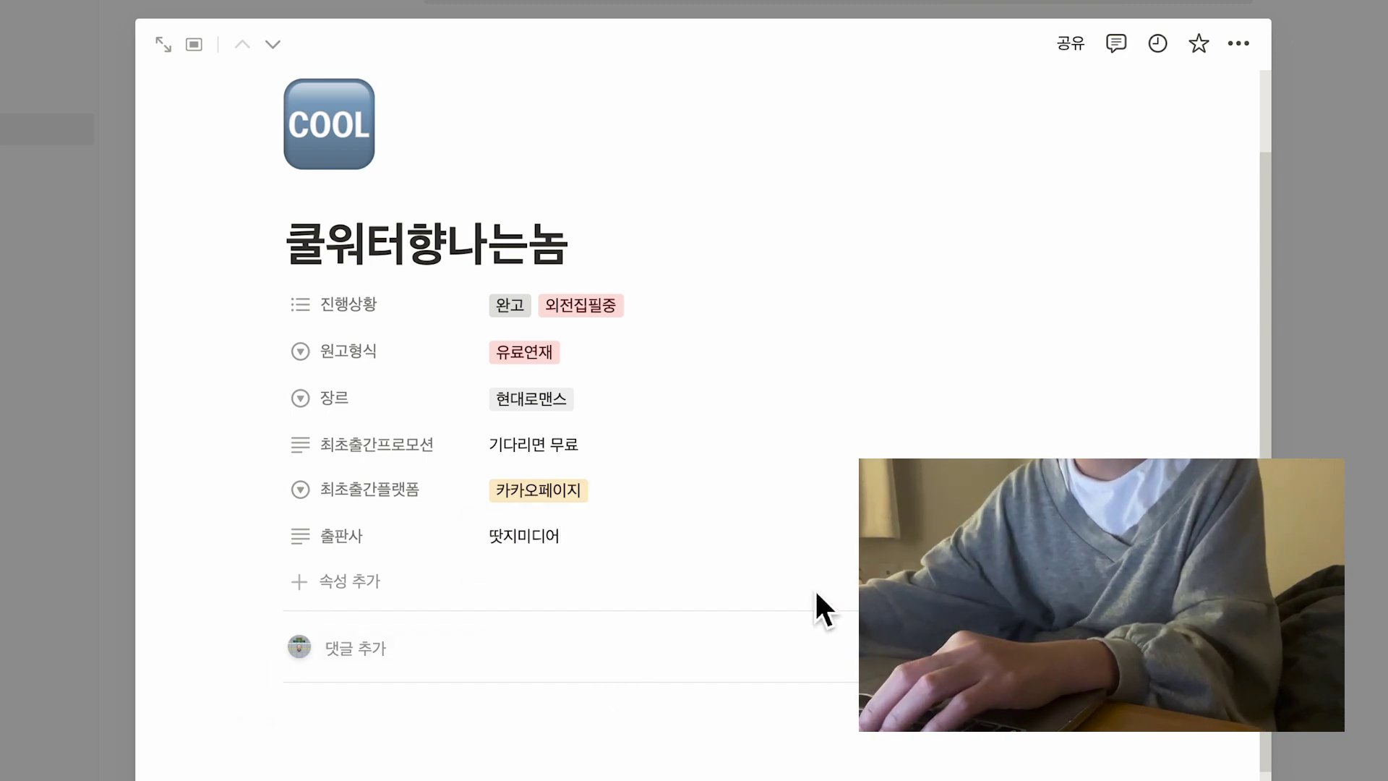
Add a 텍스트 property named 키워드 and enter #계략남 #와라랄 #밍ㅁ임이 as its value.
{"action": "left_click", "coordinate": [349, 581]}
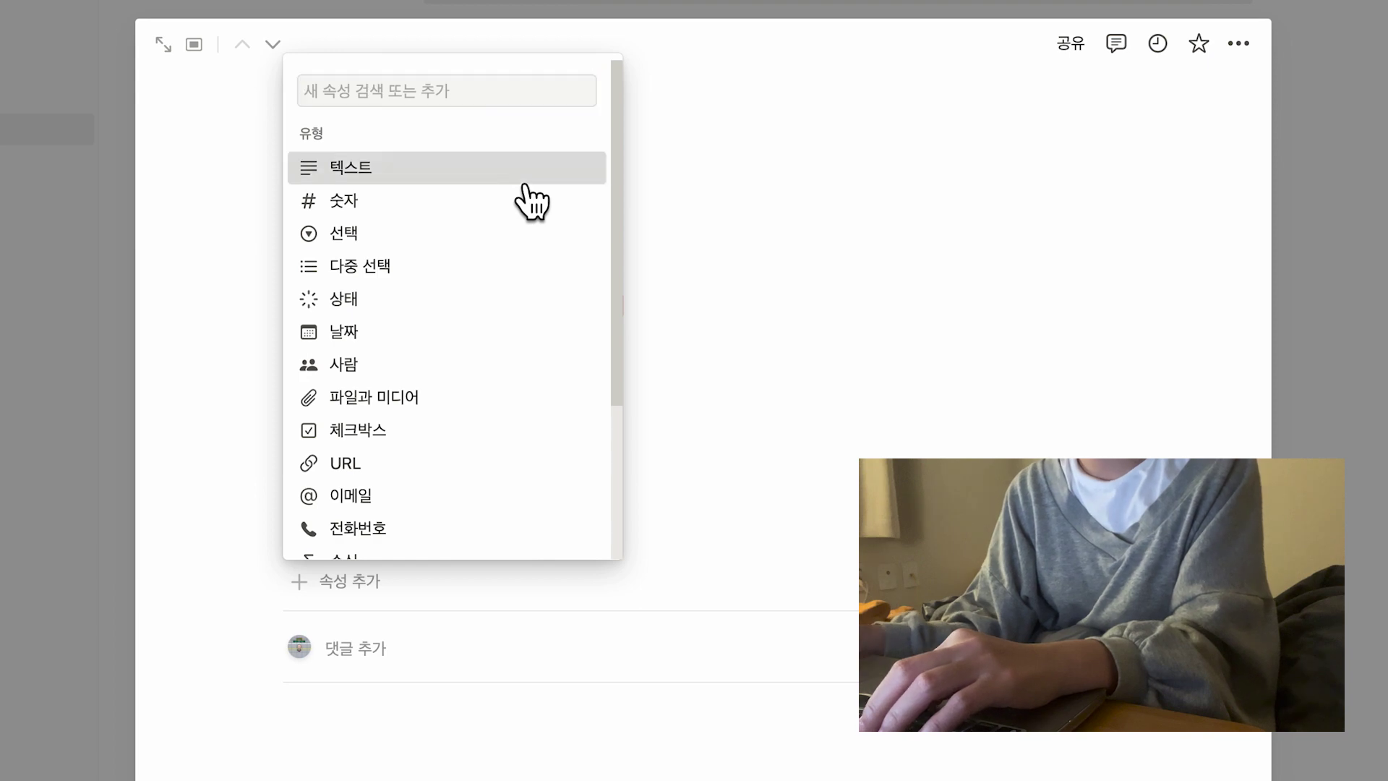
{"action": "left_click", "coordinate": [524, 180]}
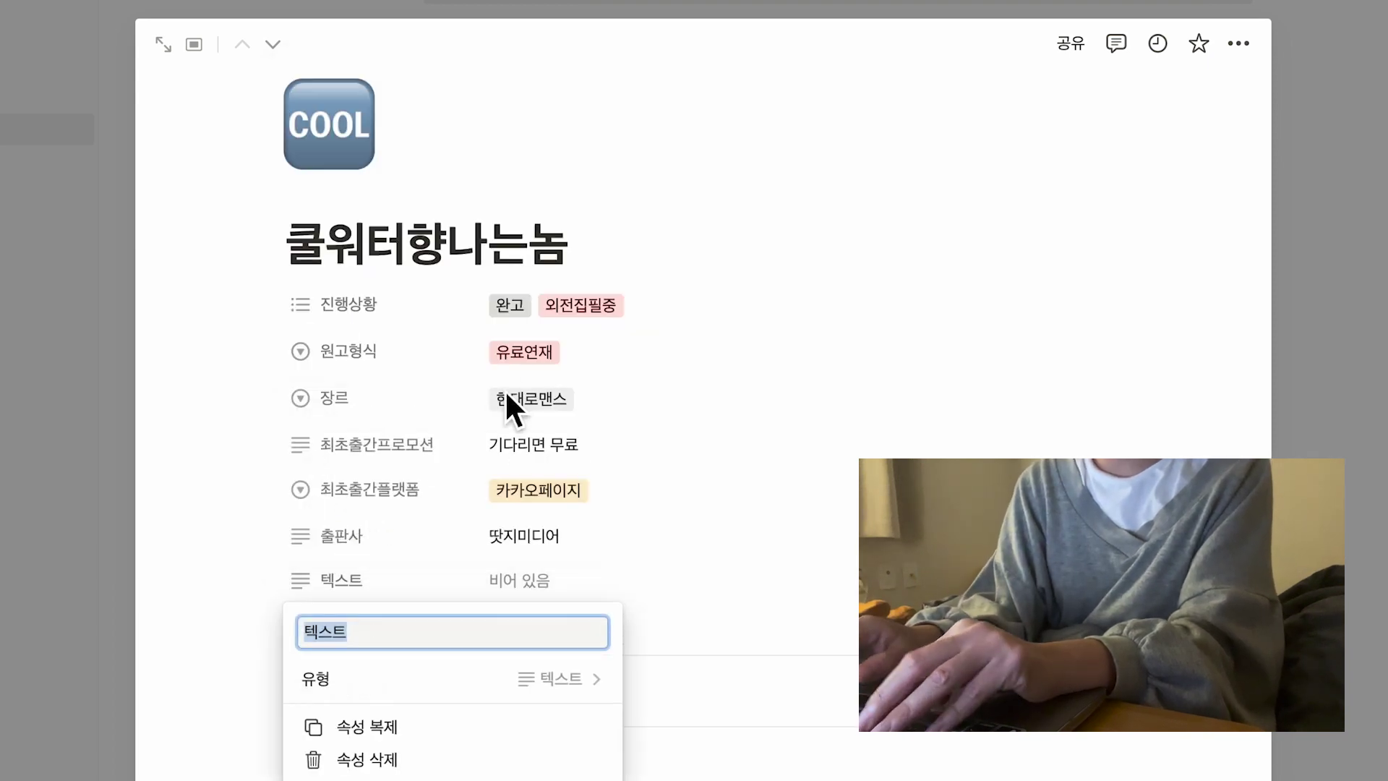
{"action": "type", "text": "키워드"}
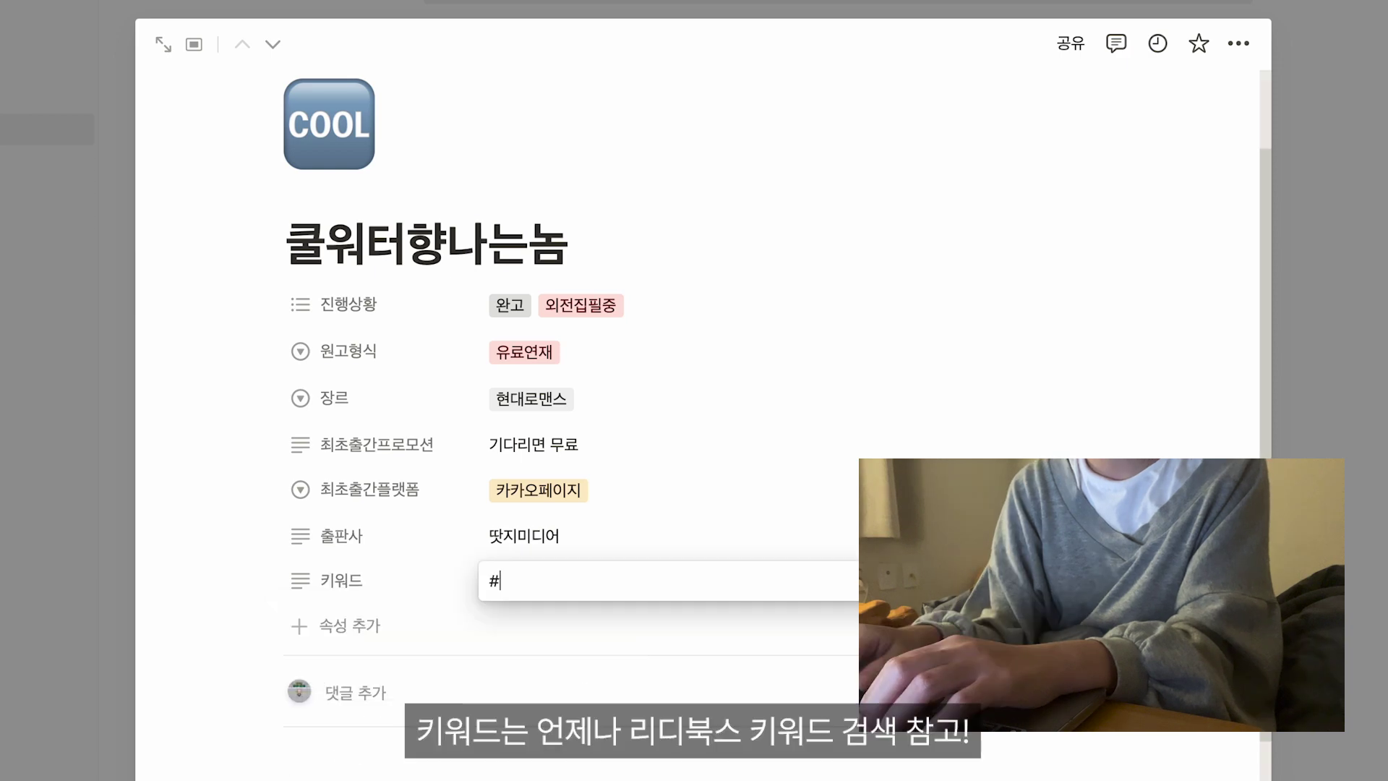
{"action": "type", "text": "겔"}
{"action": "type", "text": "략남 #와라랄 #밍ㅁ임이"}
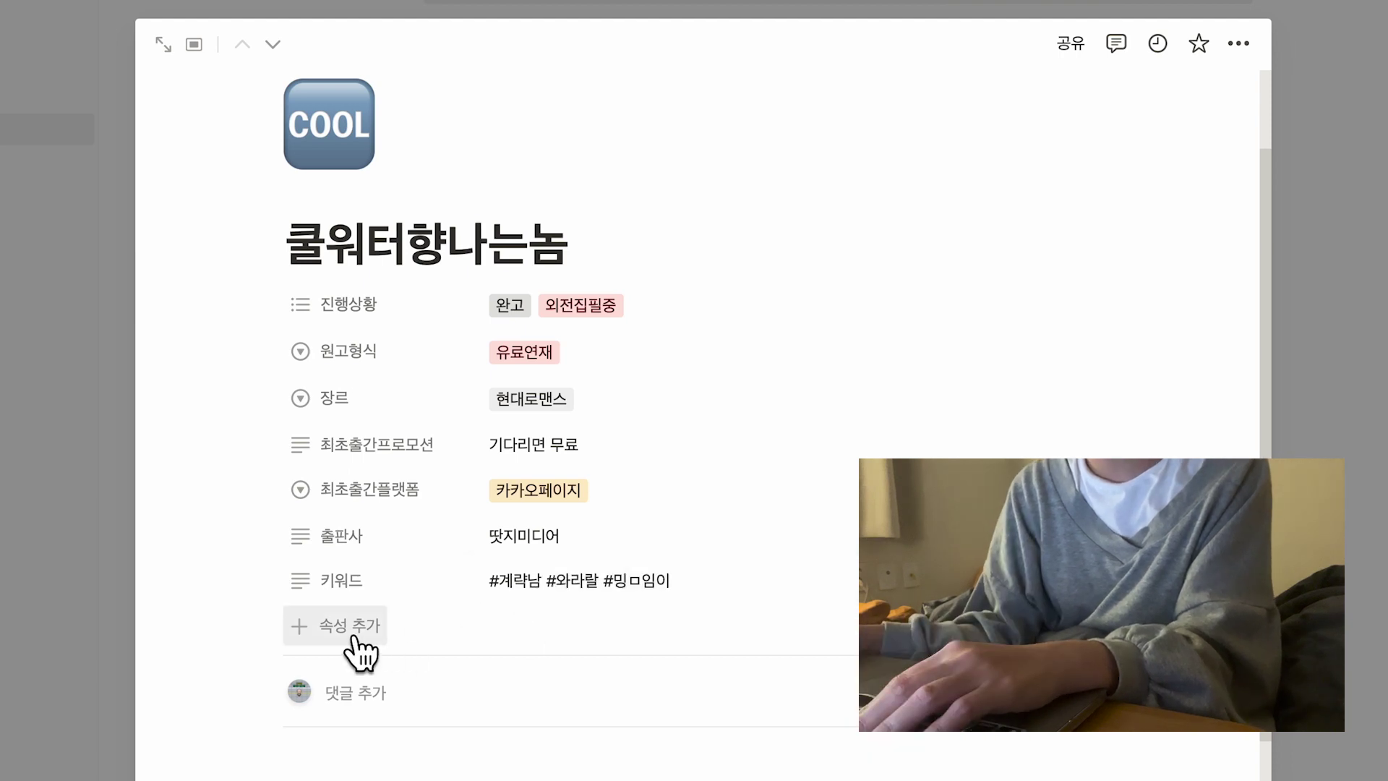
Add a 텍스트 property named 표지제작 and enter the cover artist's name as its value.
{"action": "left_click", "coordinate": [353, 640]}
{"action": "left_click", "coordinate": [462, 208]}
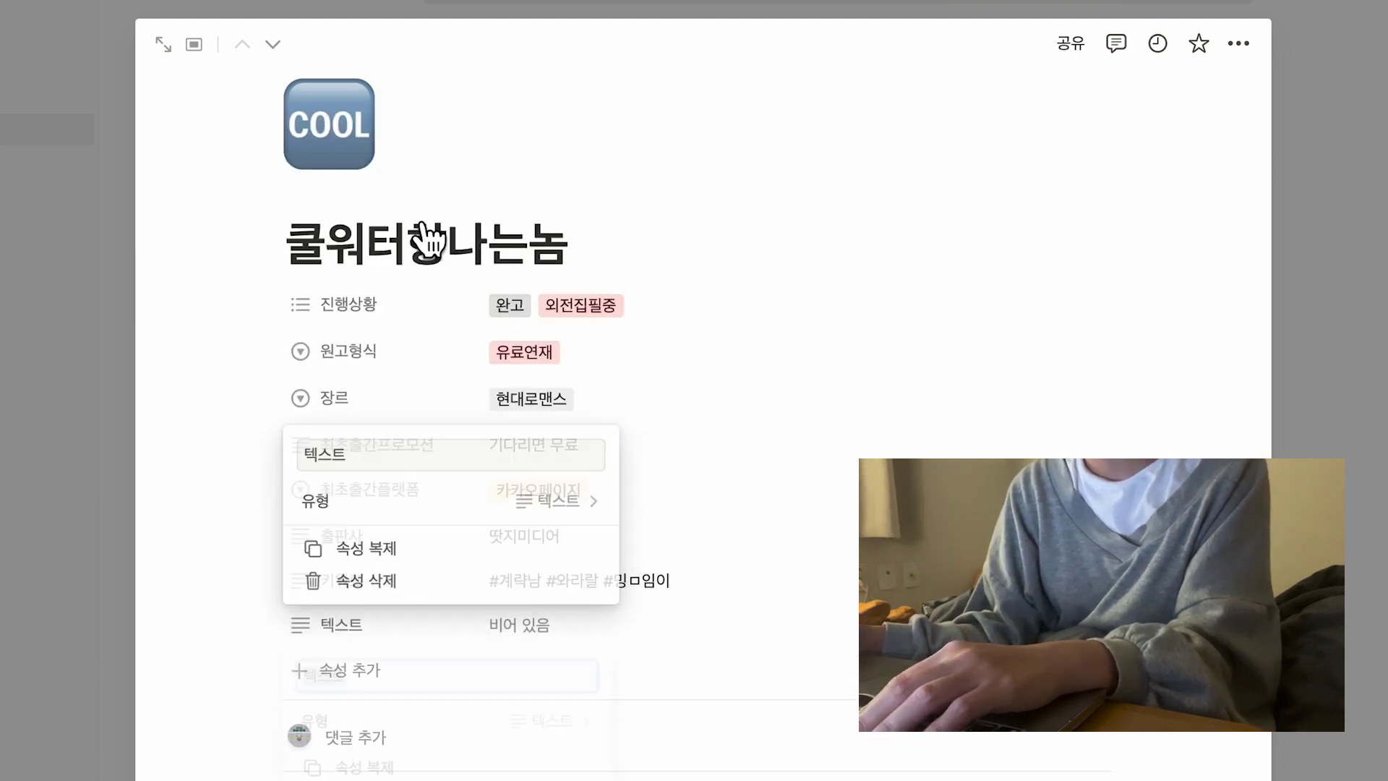
{"action": "type", "text": "푯"}
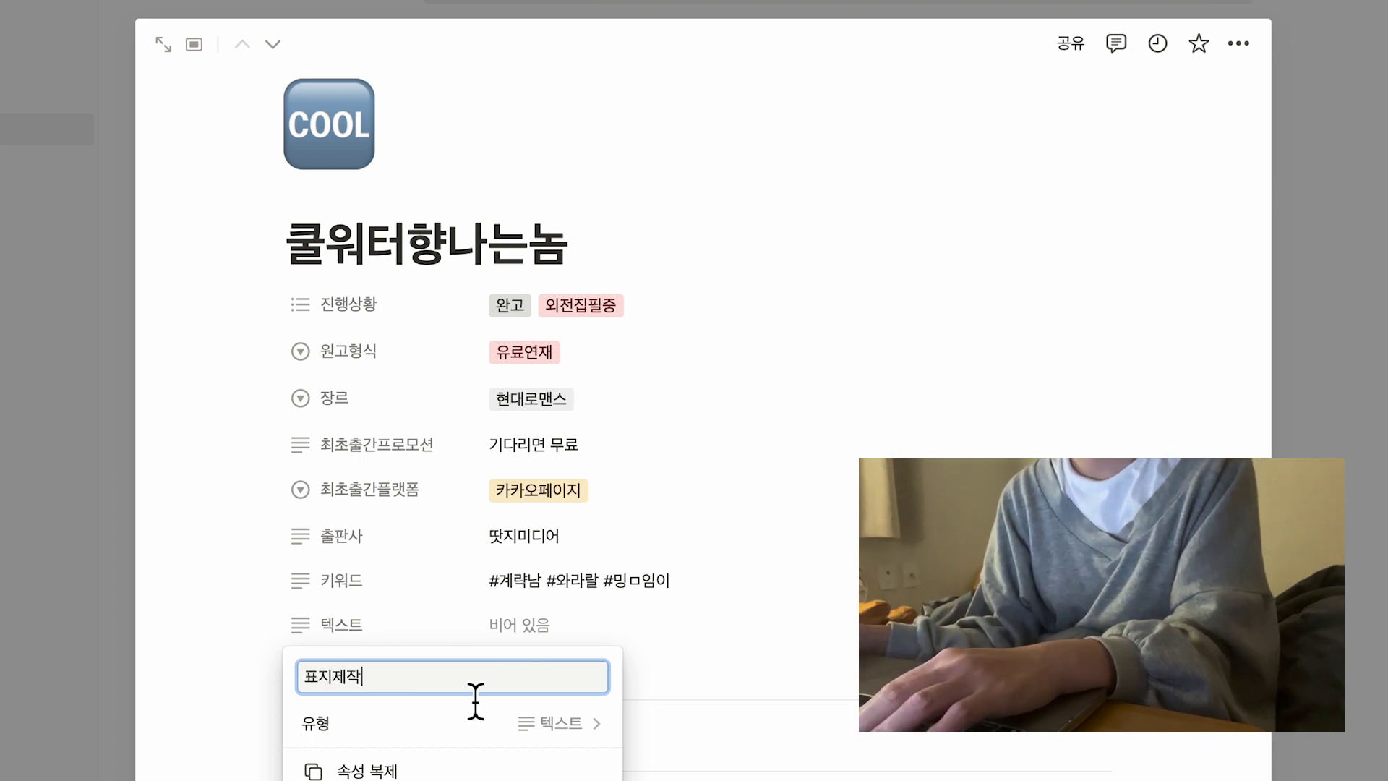
{"action": "type", "text": "지제작"}
{"action": "left_click", "coordinate": [542, 636]}
{"action": "left_click", "coordinate": [543, 638]}
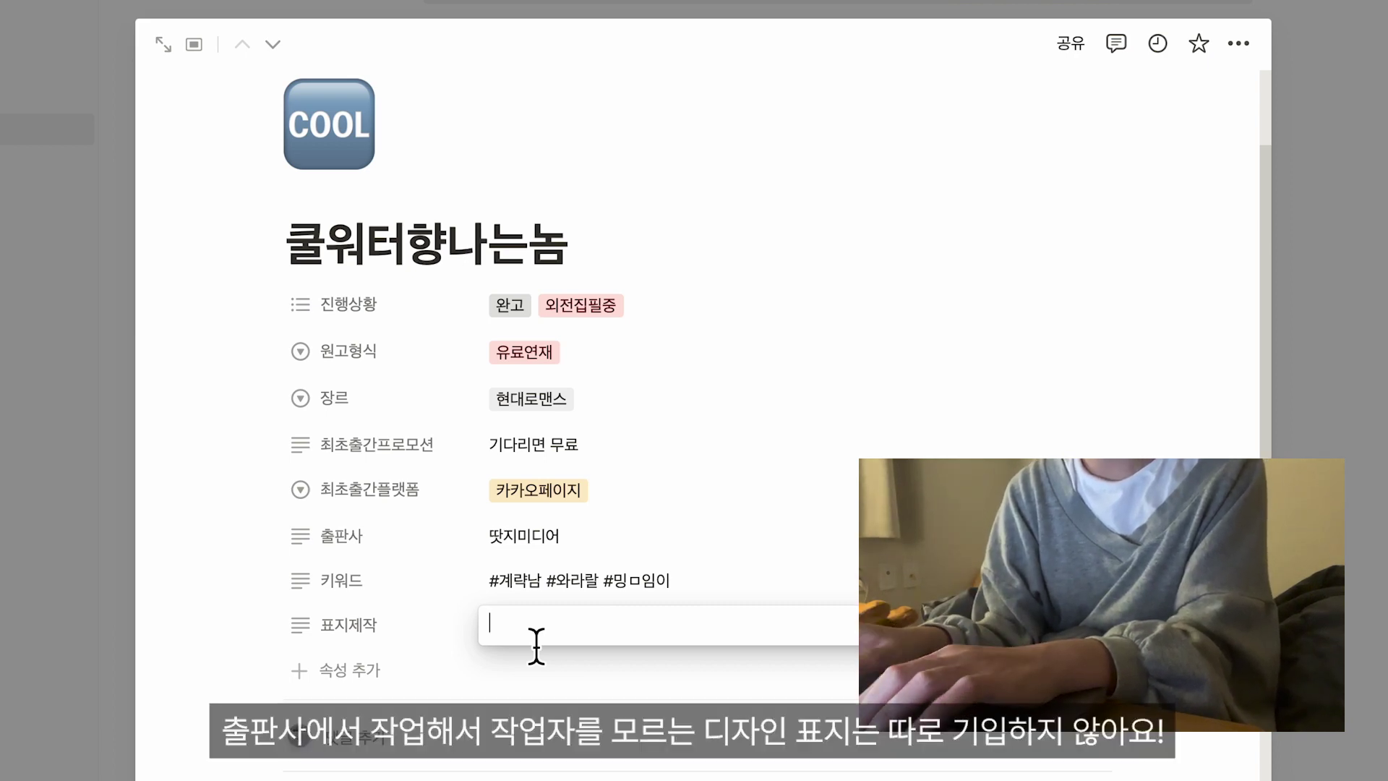
{"action": "type", "text": "땃지"}
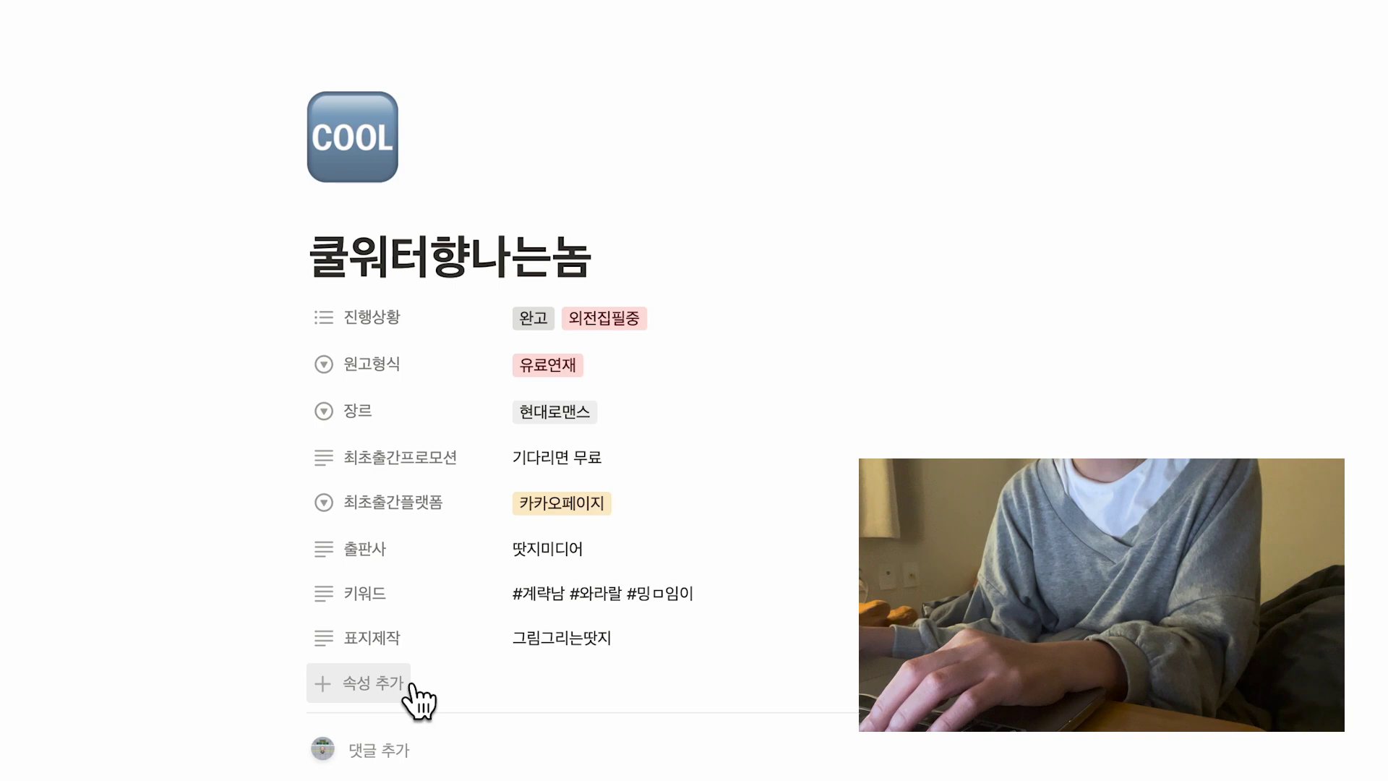
Add a 날짜 property named 출간날짜 to the page.
{"action": "left_click", "coordinate": [410, 687]}
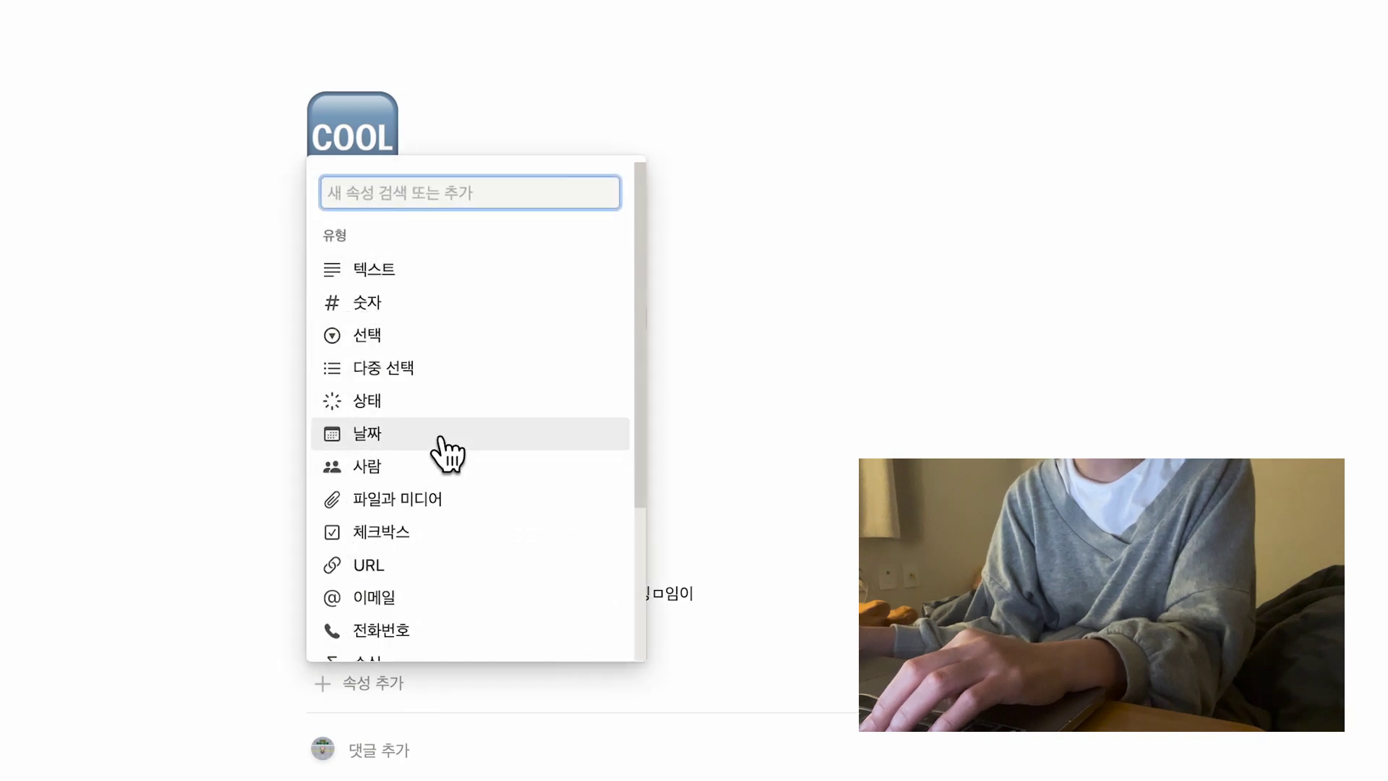
{"action": "left_click", "coordinate": [443, 438]}
{"action": "type", "text": "출"}
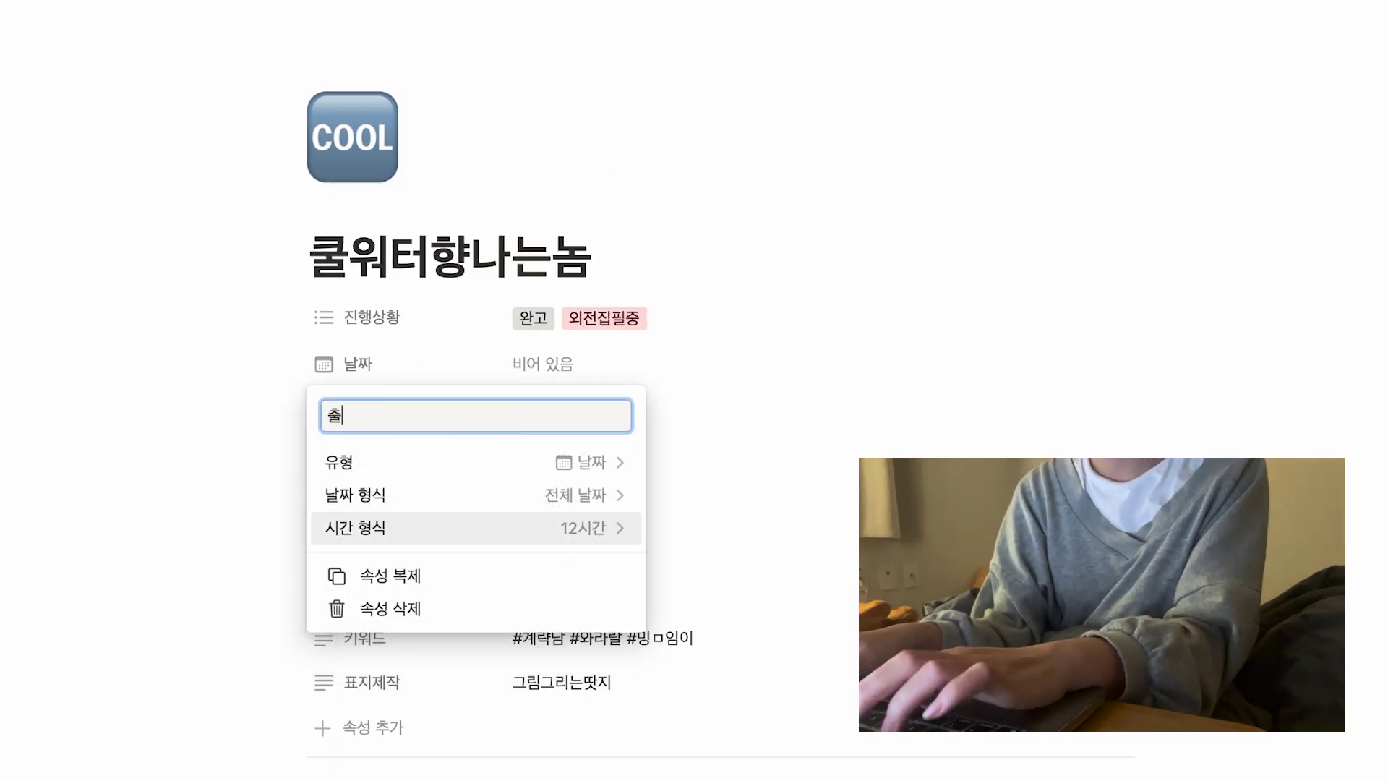
{"action": "type", "text": "간날짜"}
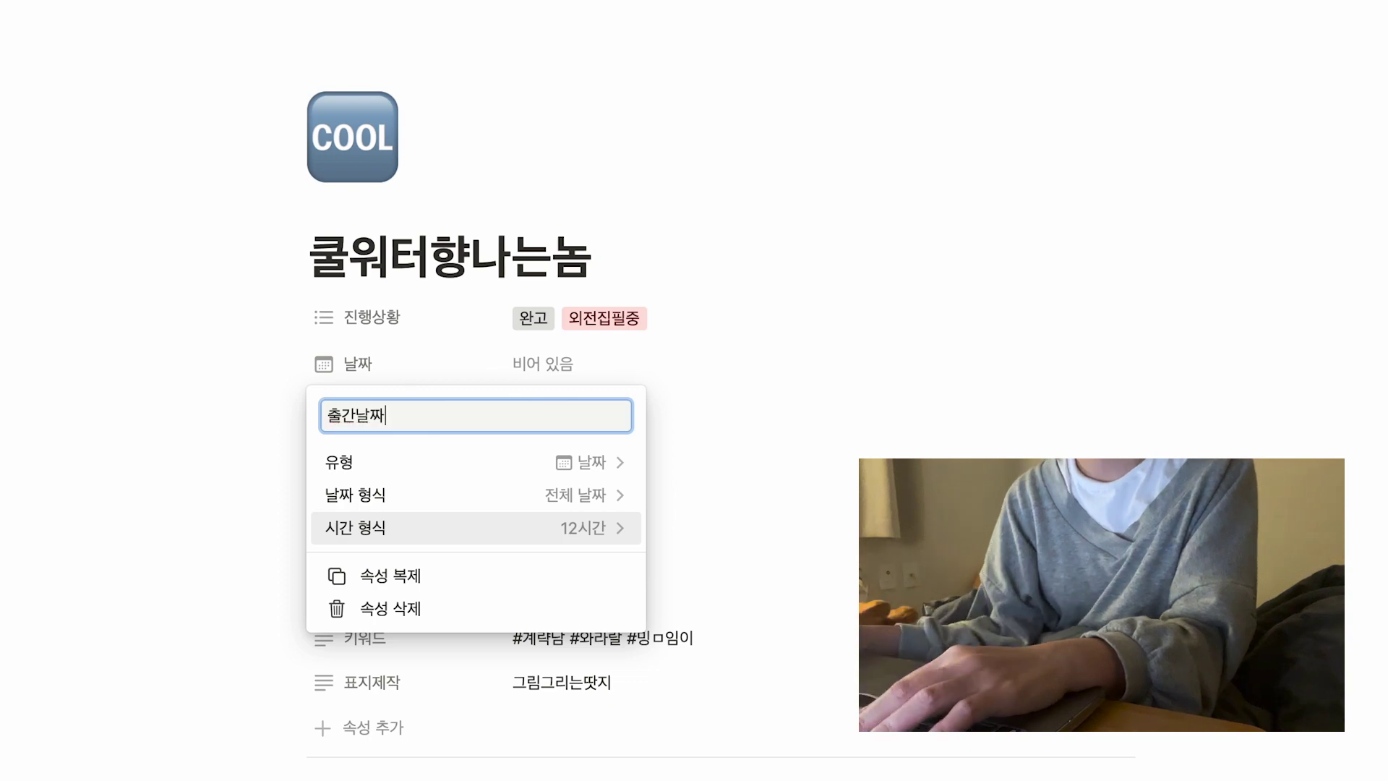
{"action": "key", "text": "Escape"}
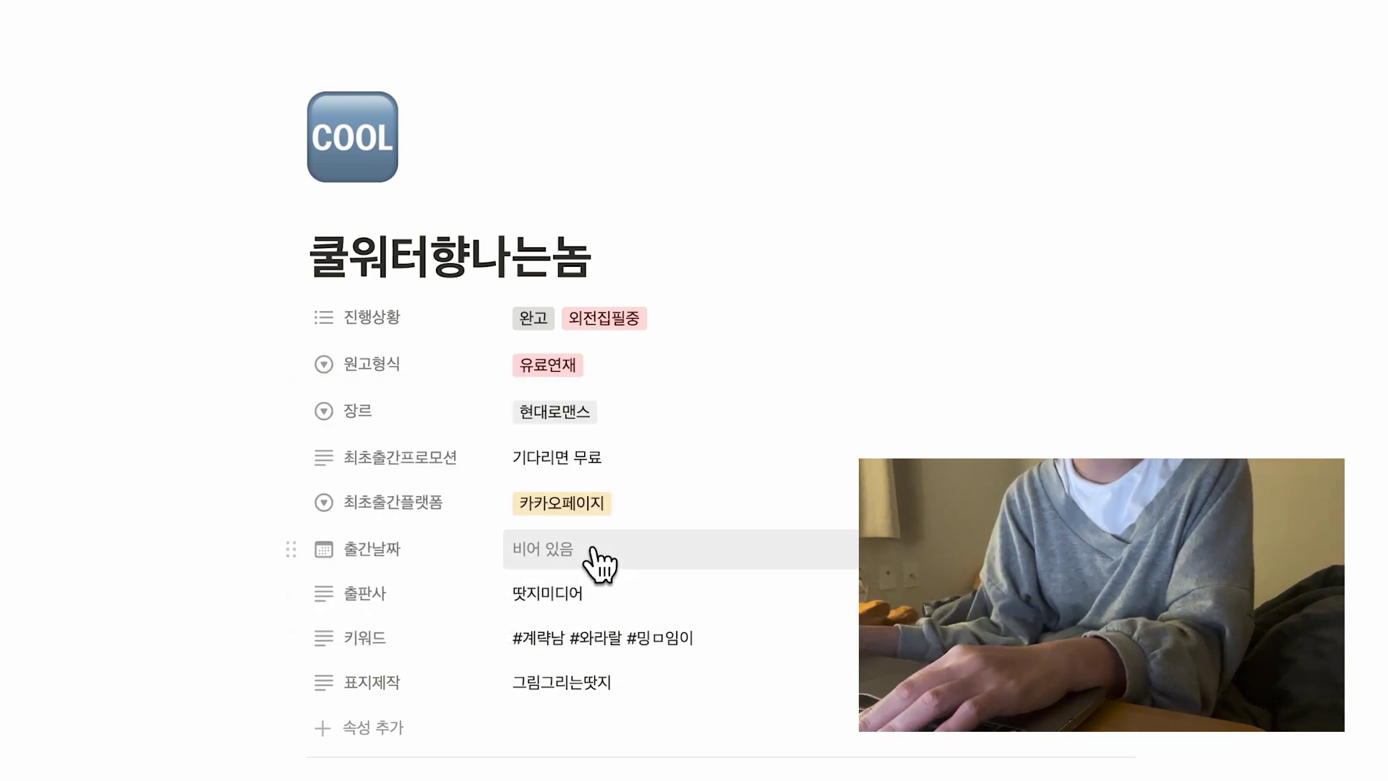
Set the page's 출간날짜 property to 2022년 12월 31일.
{"action": "left_click", "coordinate": [595, 560]}
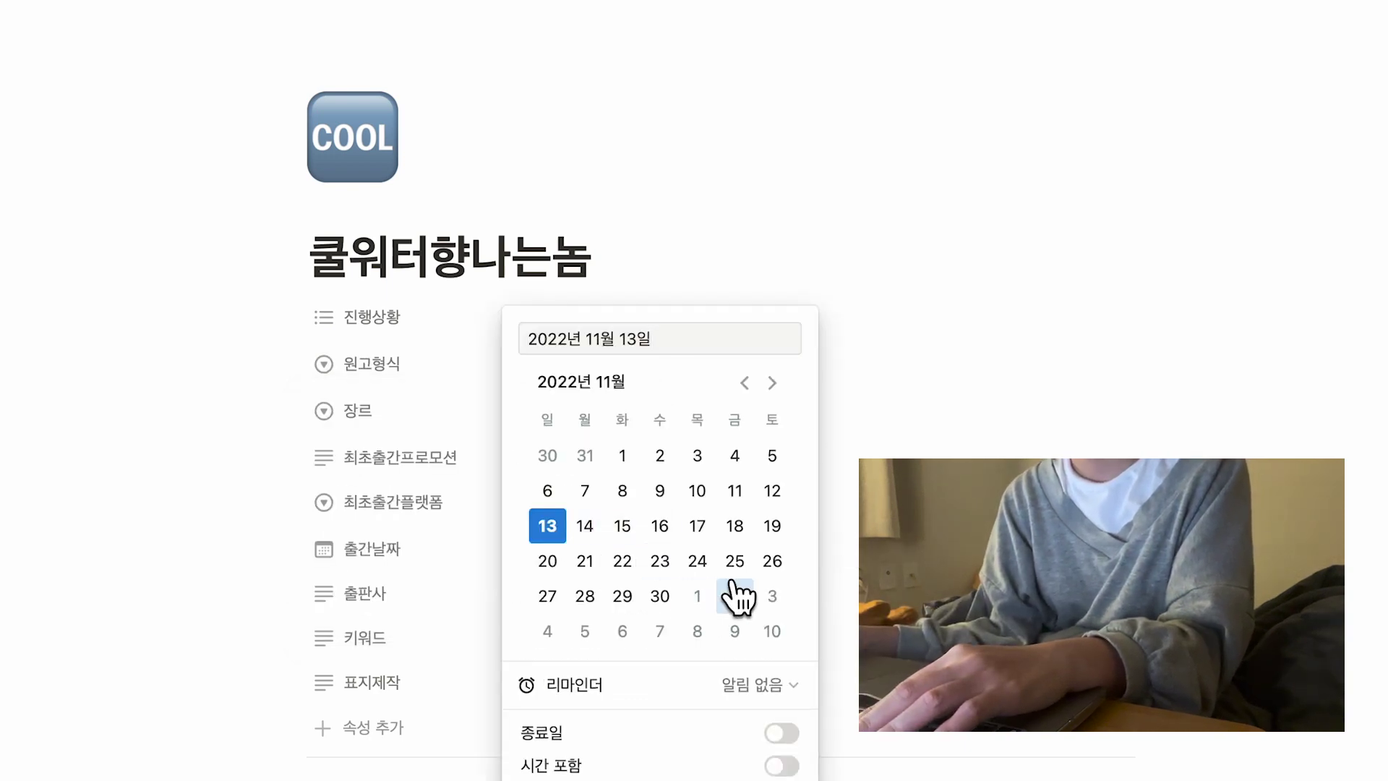
{"action": "left_click", "coordinate": [788, 393]}
{"action": "left_click", "coordinate": [772, 596]}
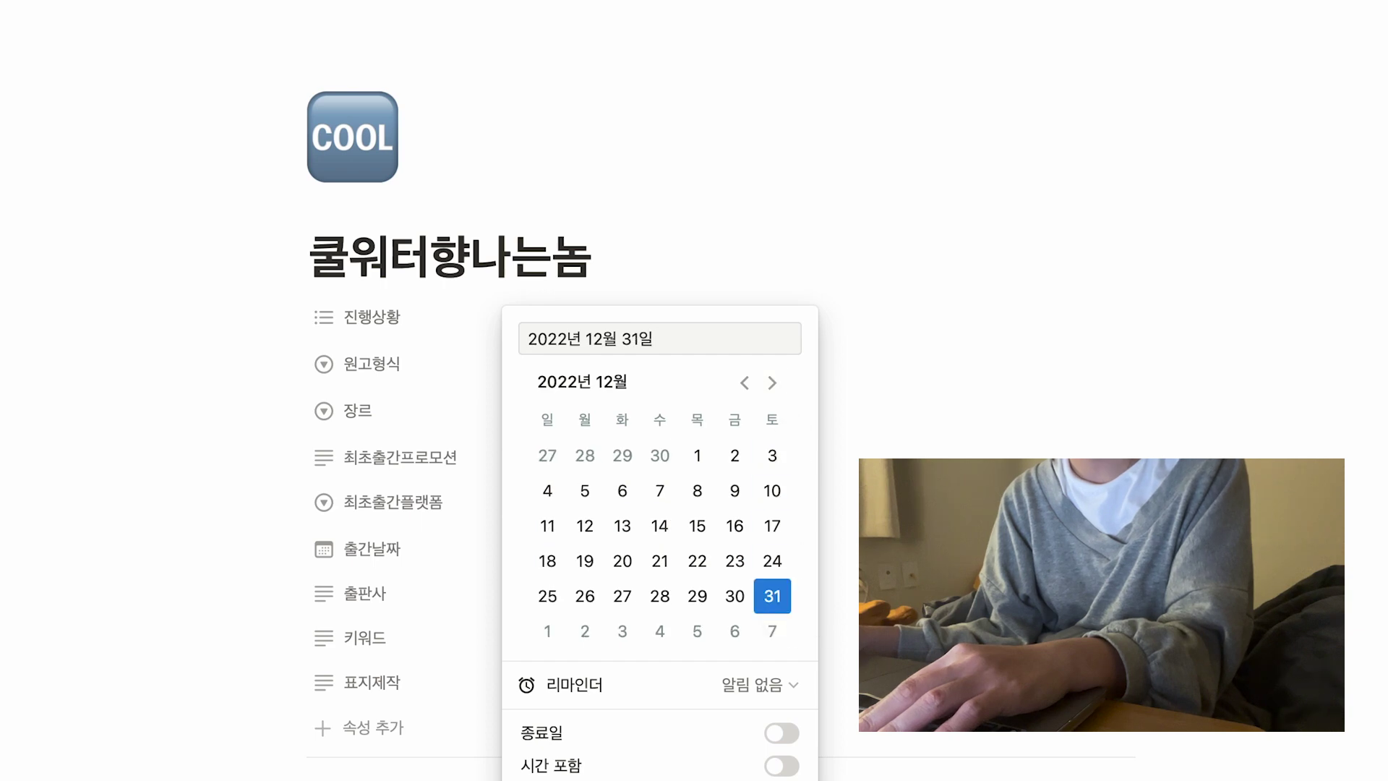
{"action": "key", "text": "Escape"}
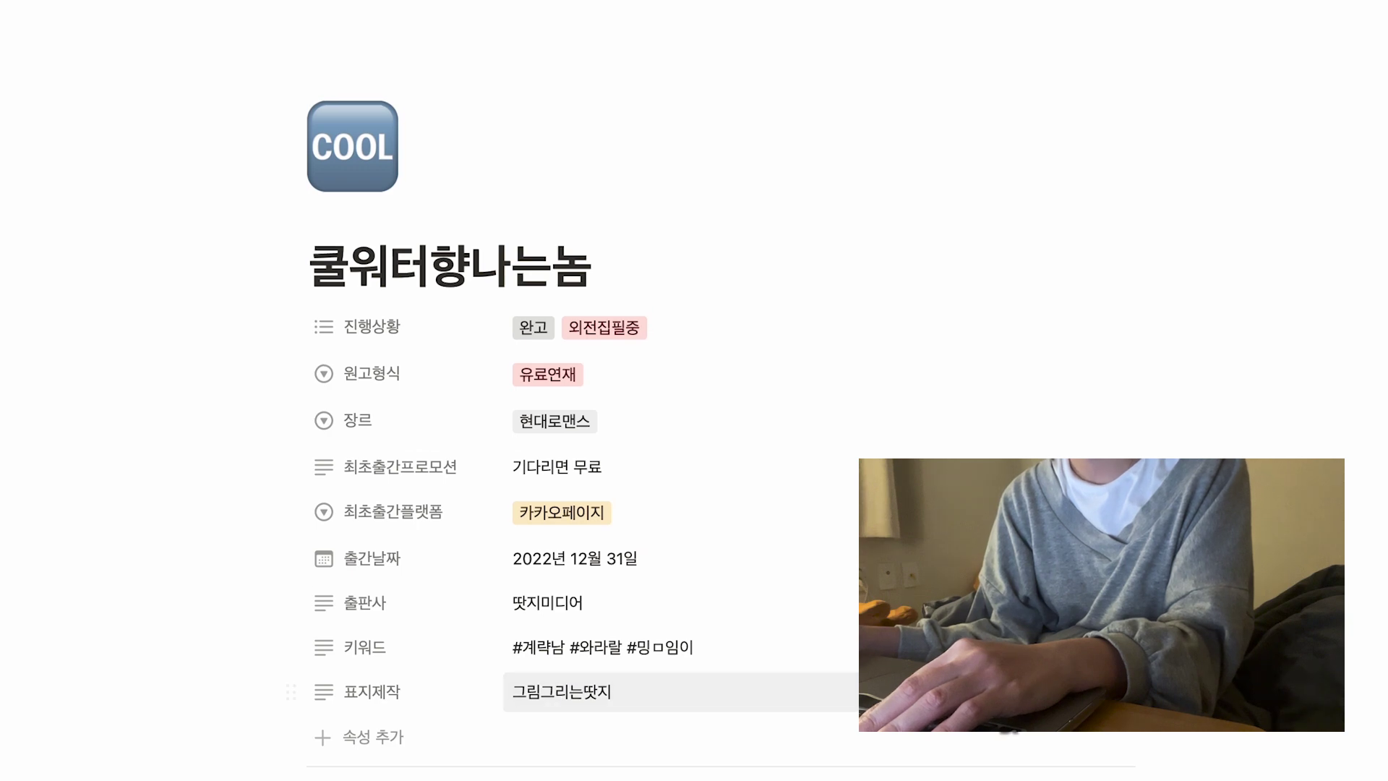
Add a URL property named 1차출간 to the page.
{"action": "scroll", "coordinate": [812, 638], "scroll_direction": "down", "scroll_amount": 5}
{"action": "left_click", "coordinate": [385, 497]}
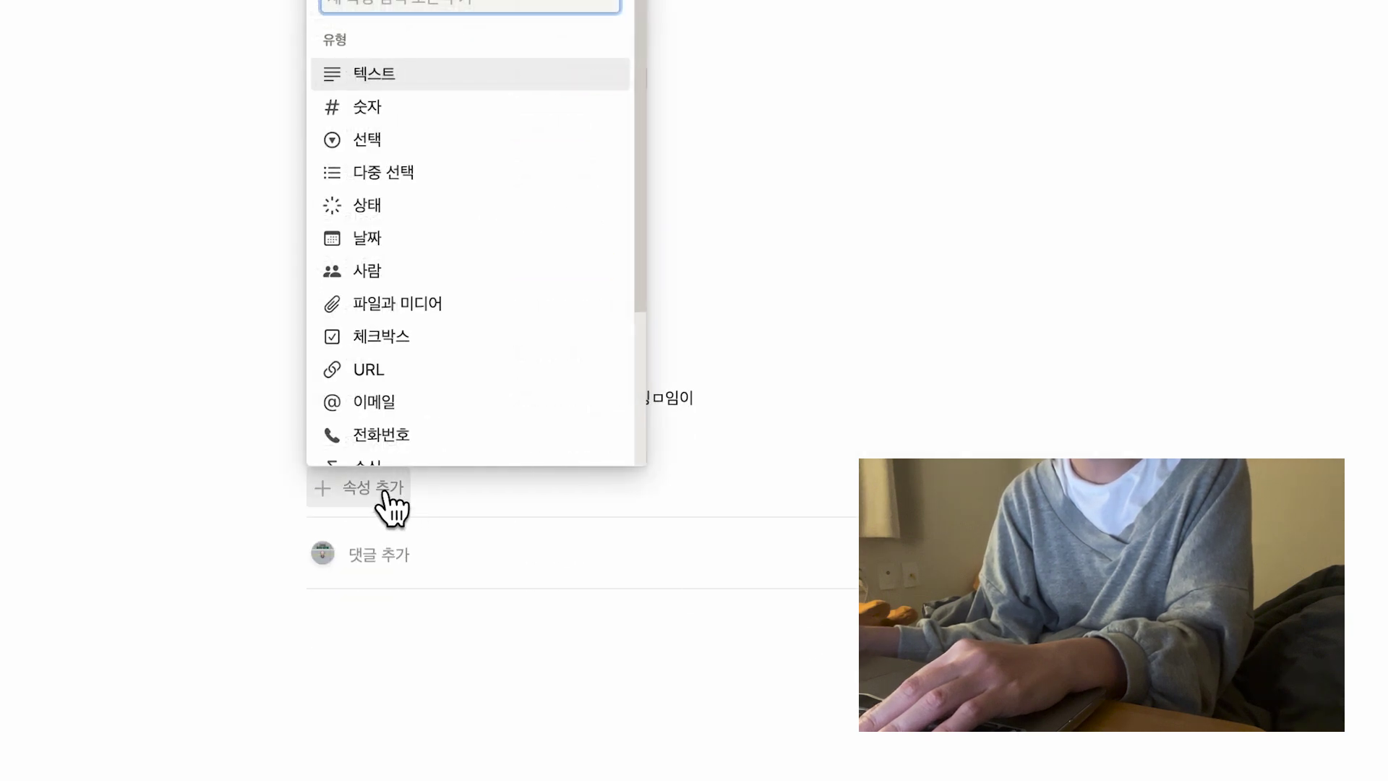
{"action": "left_click", "coordinate": [394, 372]}
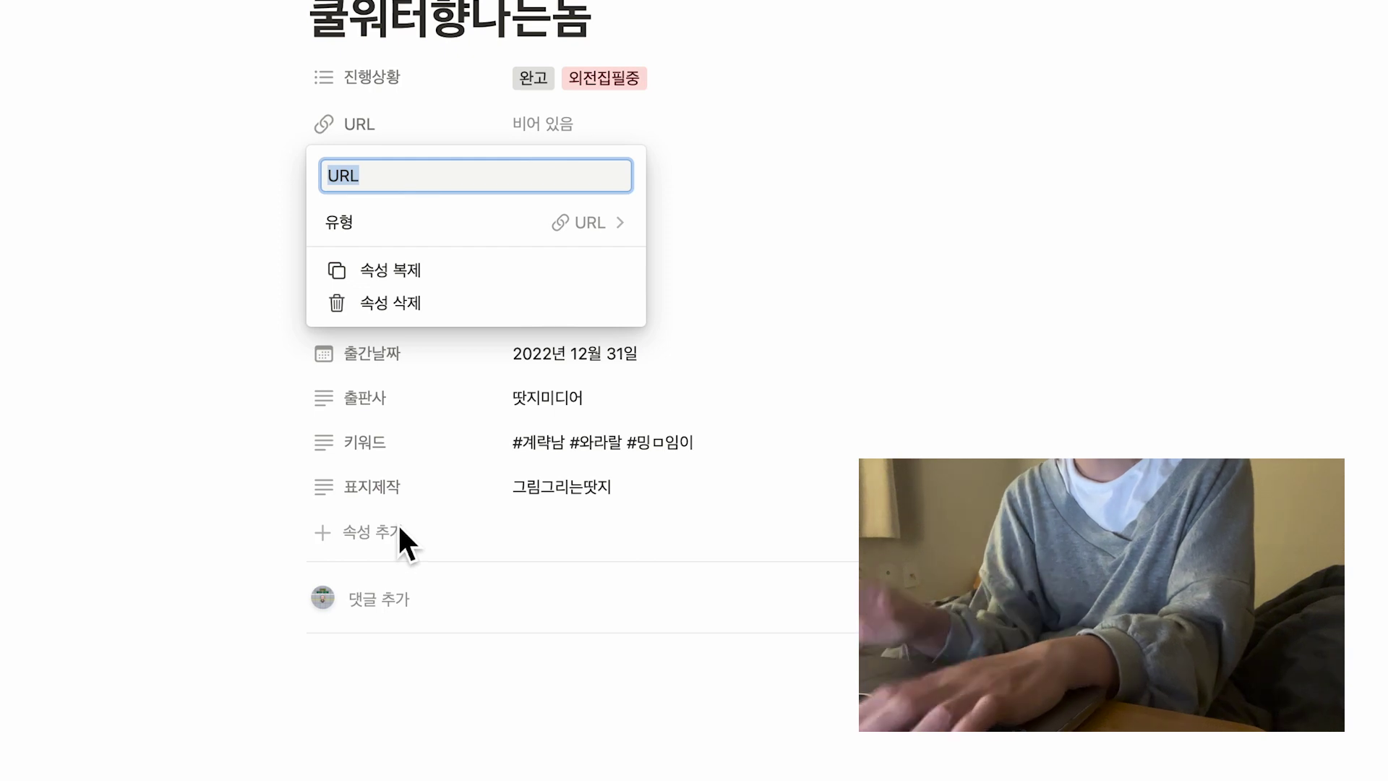
{"action": "type", "text": "1찾출"}
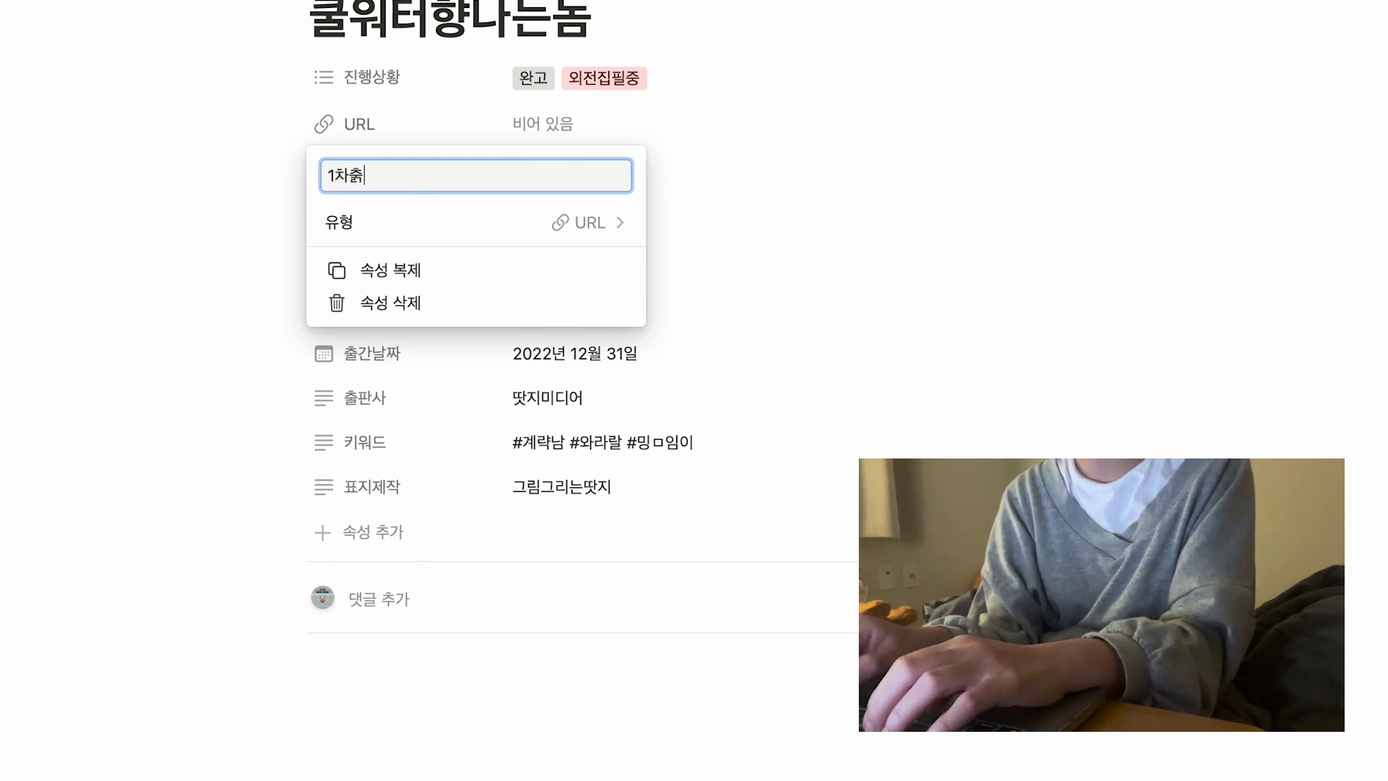
{"action": "type", "text": "간"}
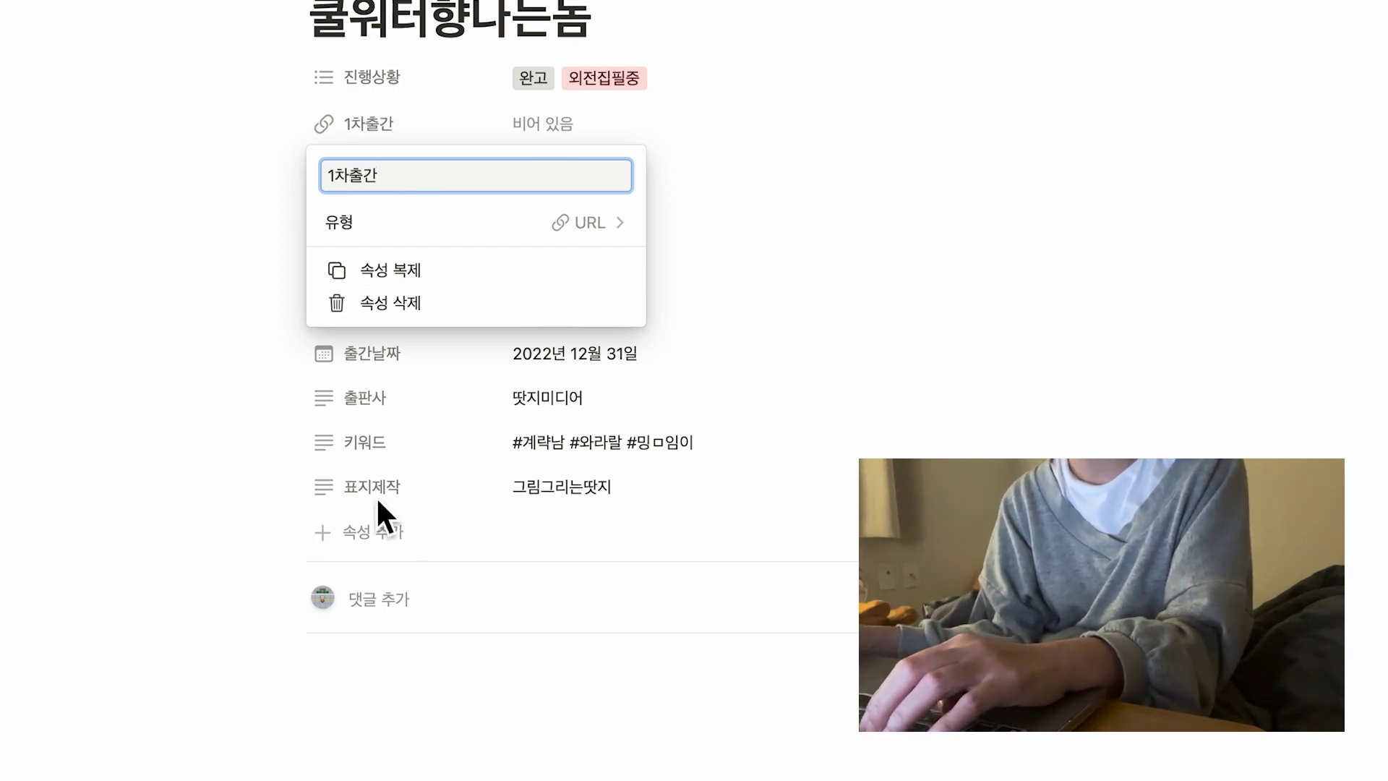
{"action": "left_click", "coordinate": [158, 482]}
Add another URL property named 2차출간 to the page.
{"action": "left_click", "coordinate": [357, 535]}
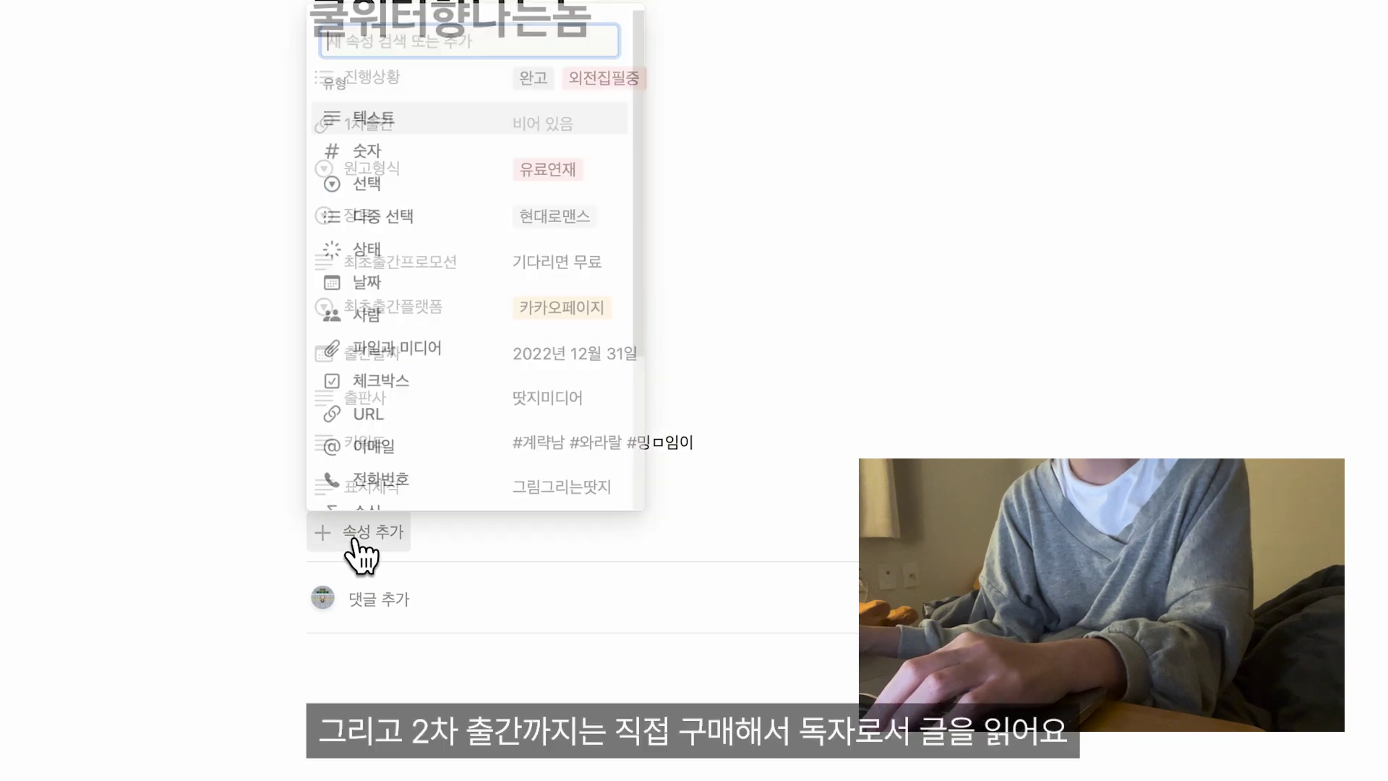
{"action": "left_click", "coordinate": [425, 419]}
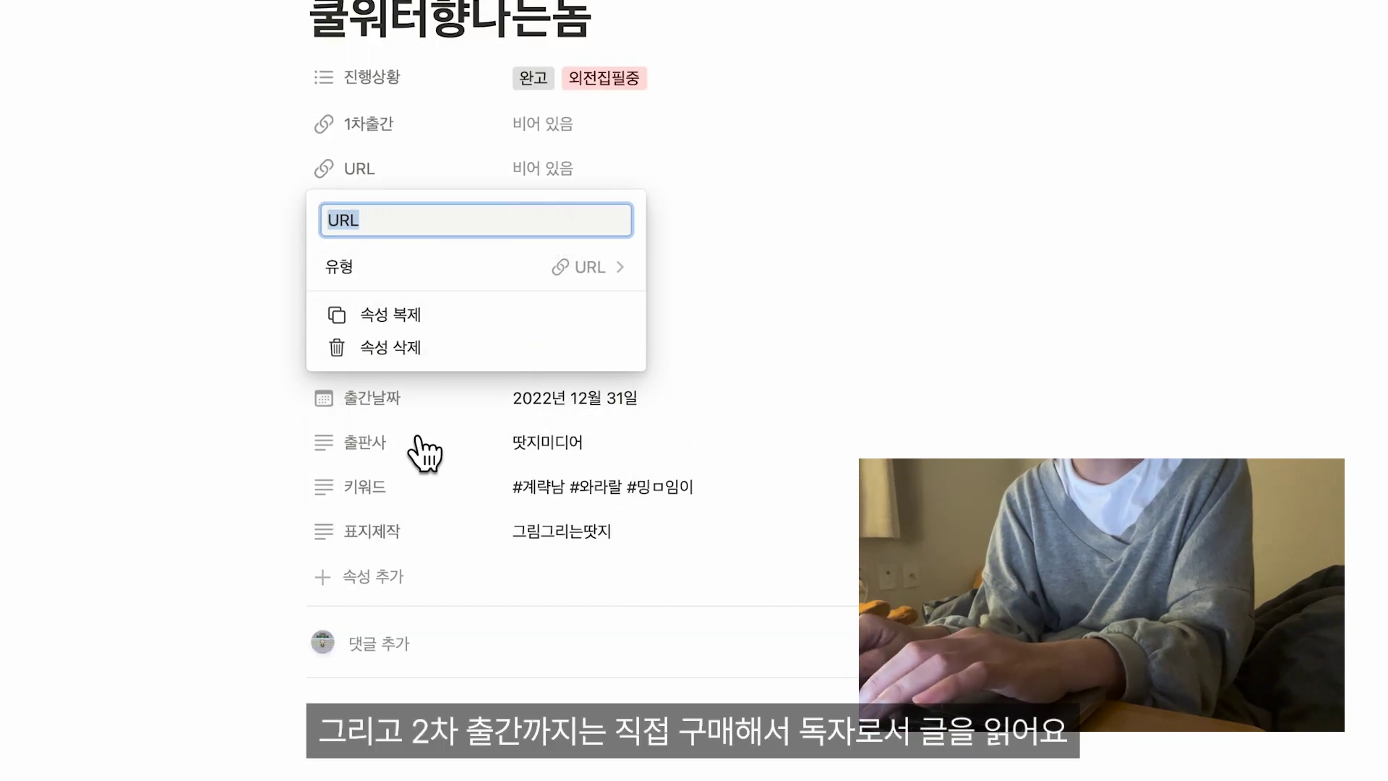
{"action": "type", "text": "2"}
{"action": "type", "text": "출간"}
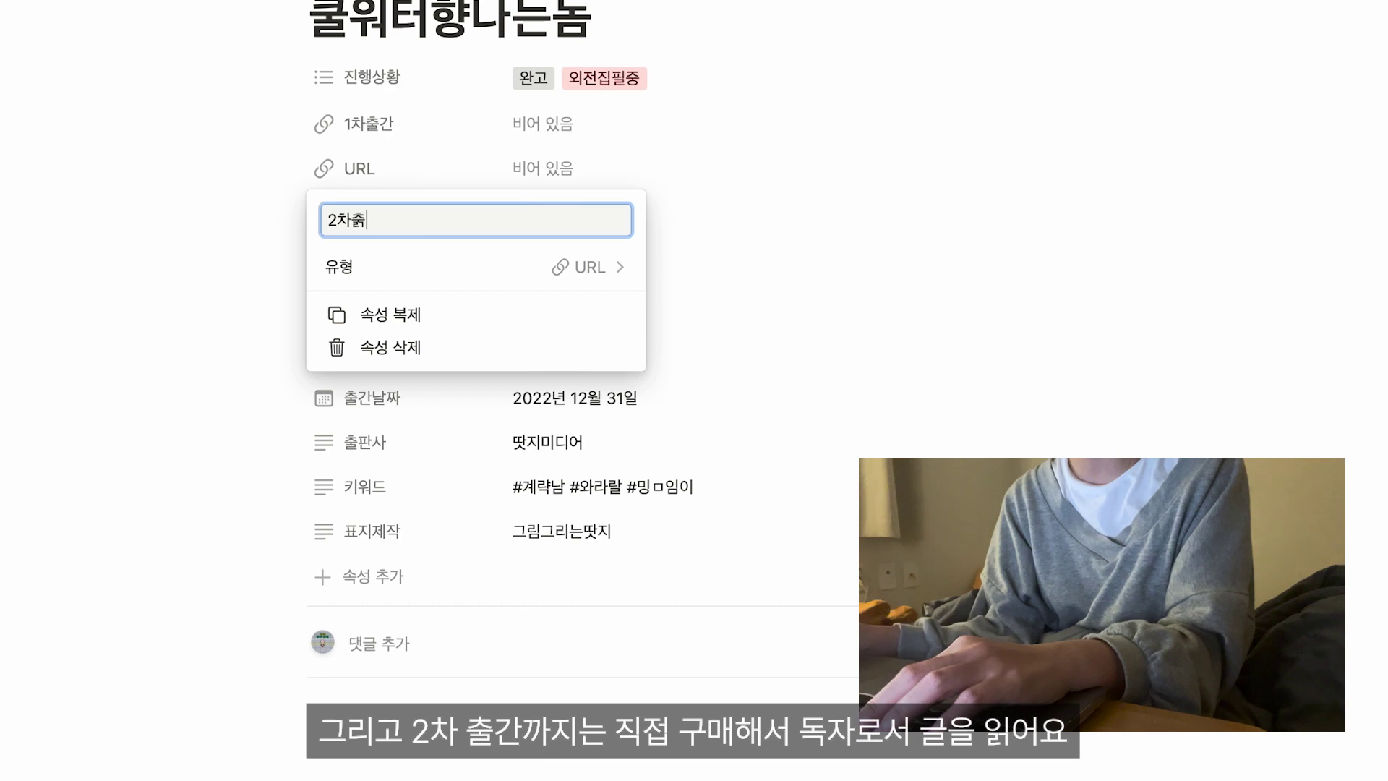
{"action": "left_click", "coordinate": [170, 427]}
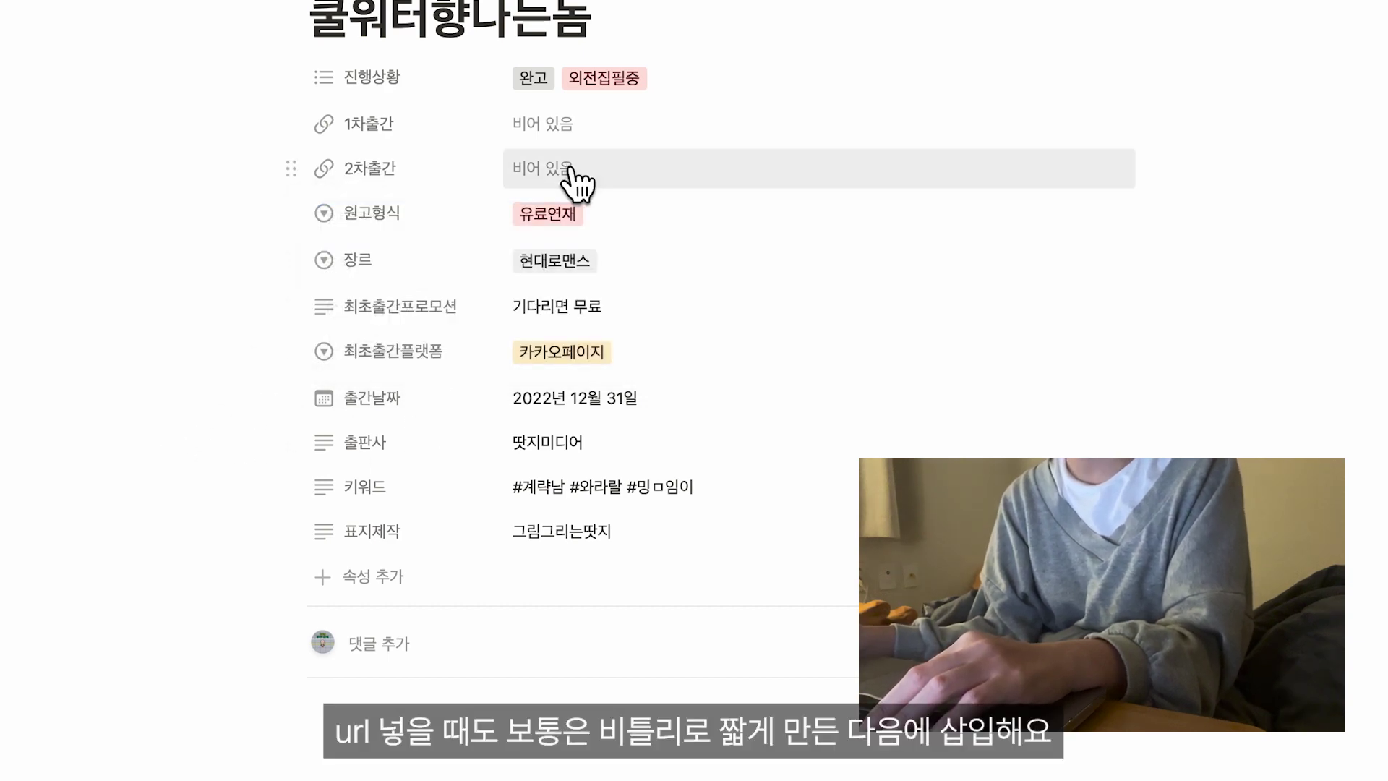
{"action": "left_click", "coordinate": [569, 131]}
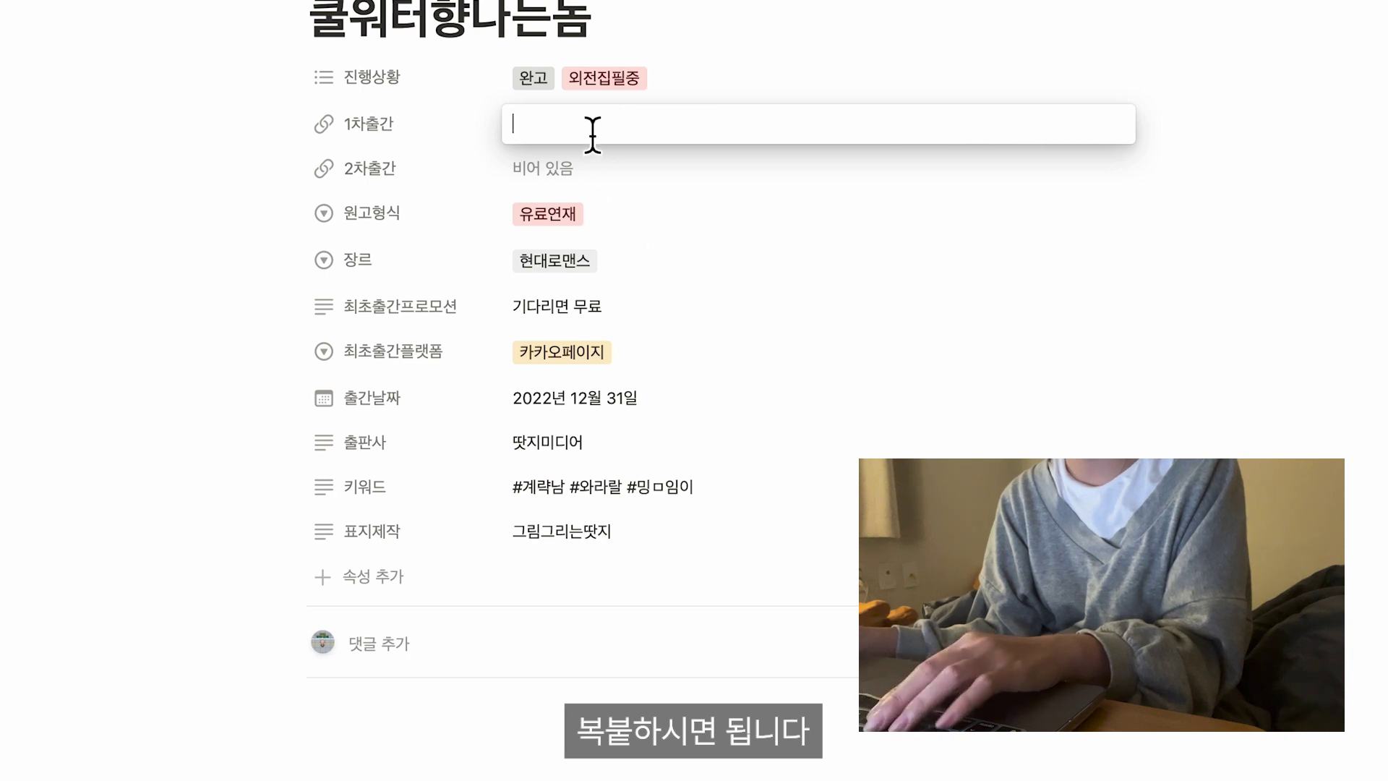
{"action": "type", "text": "https://www.youtube.com/channel/UCFhkL4FxdS01T8h8DuMtJ8A"}
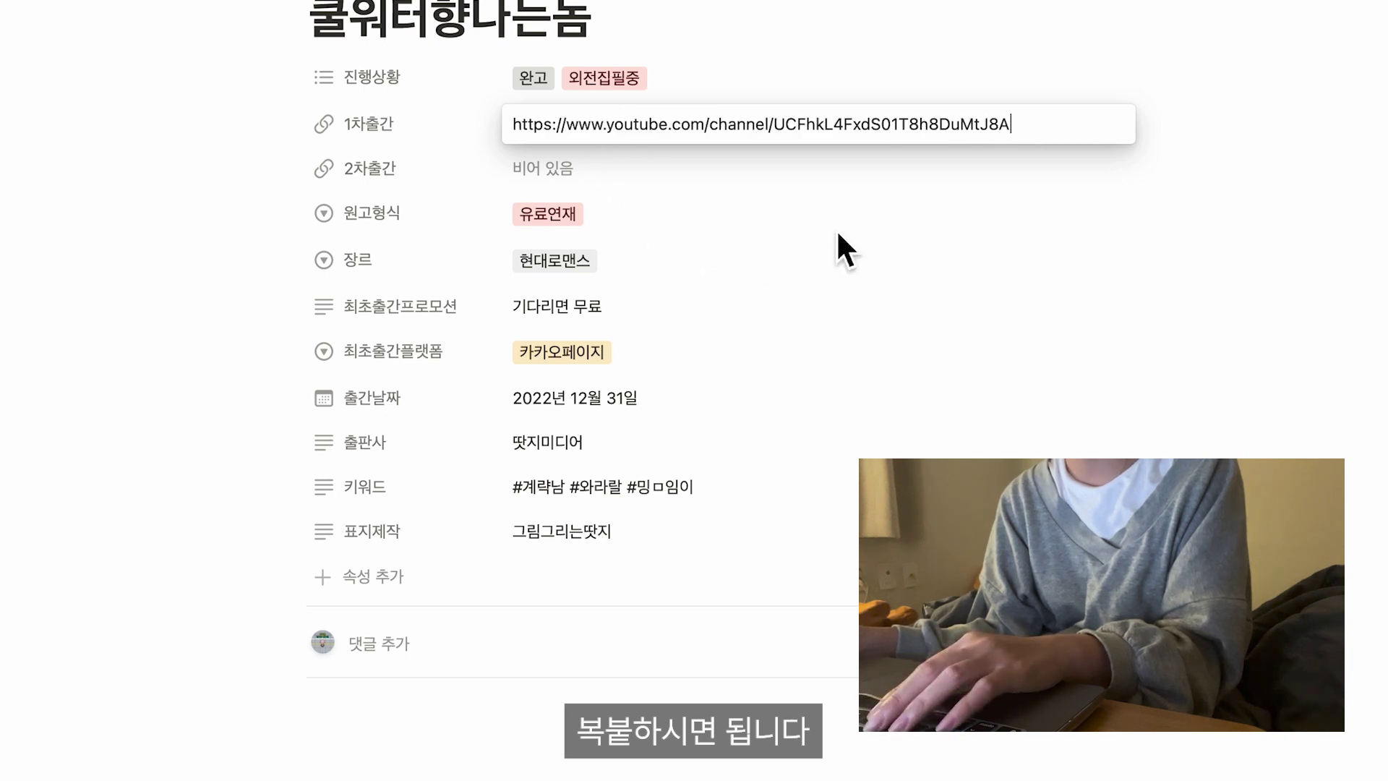
{"action": "left_click", "coordinate": [1142, 357]}
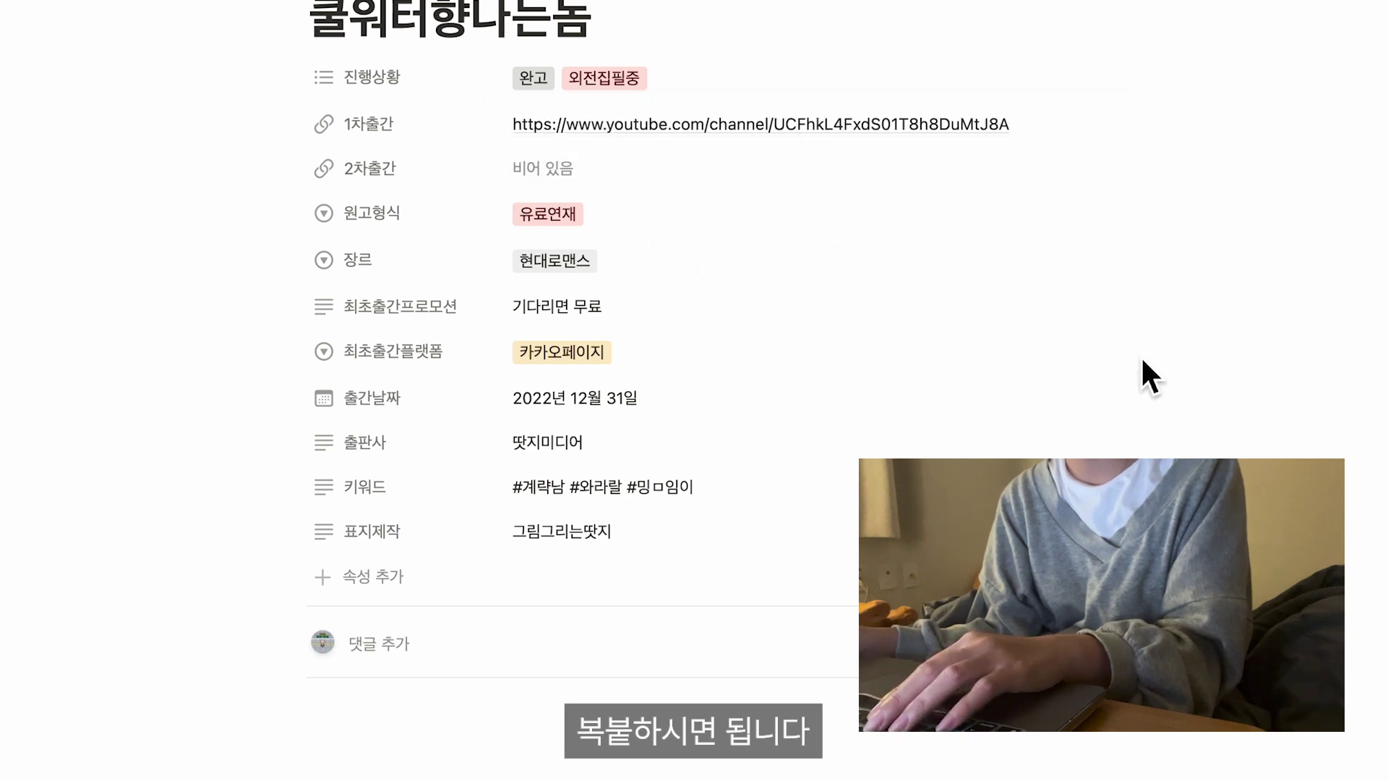
{"action": "left_click", "coordinate": [660, 185]}
{"action": "type", "text": "https://www.youtube.com/channel/UCFhkL4FxdS01T8h8DuMtJ8A"}
{"action": "left_click", "coordinate": [1287, 395]}
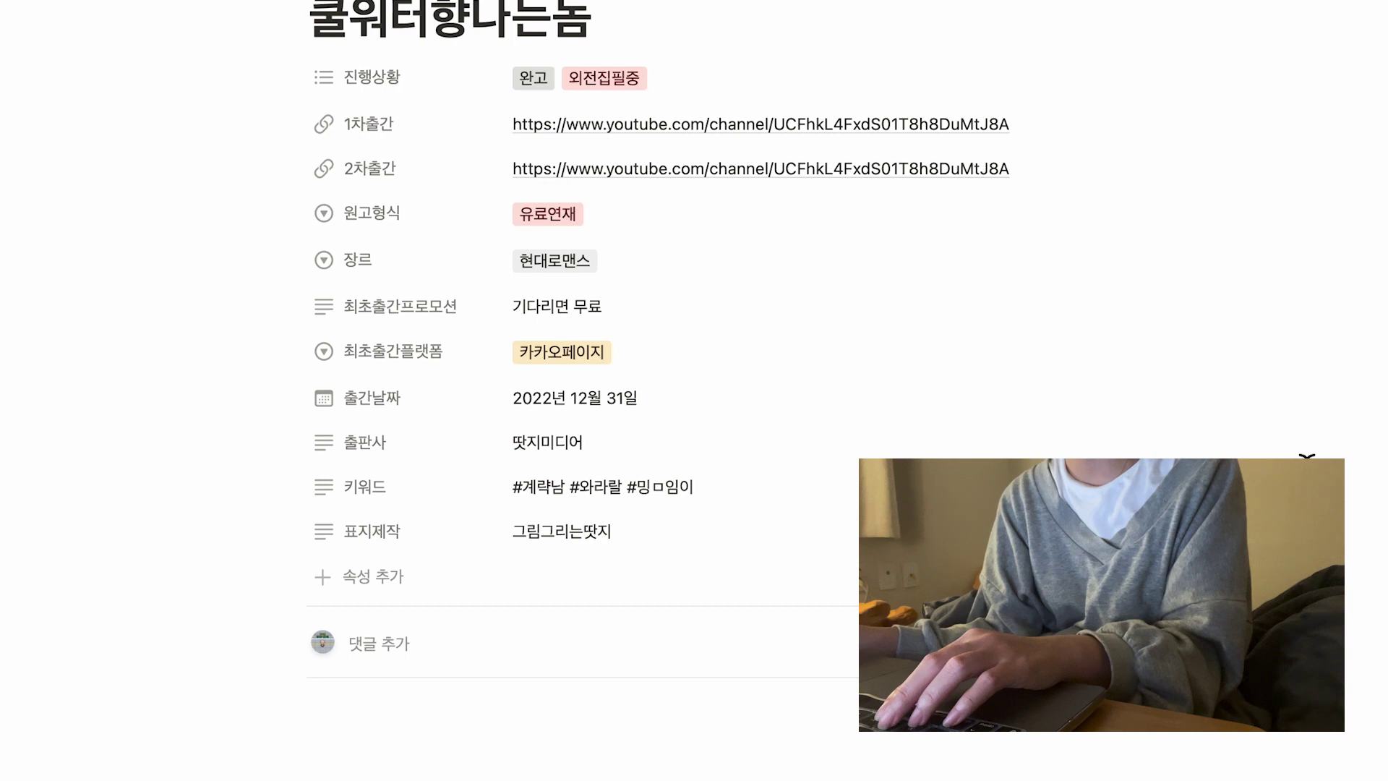